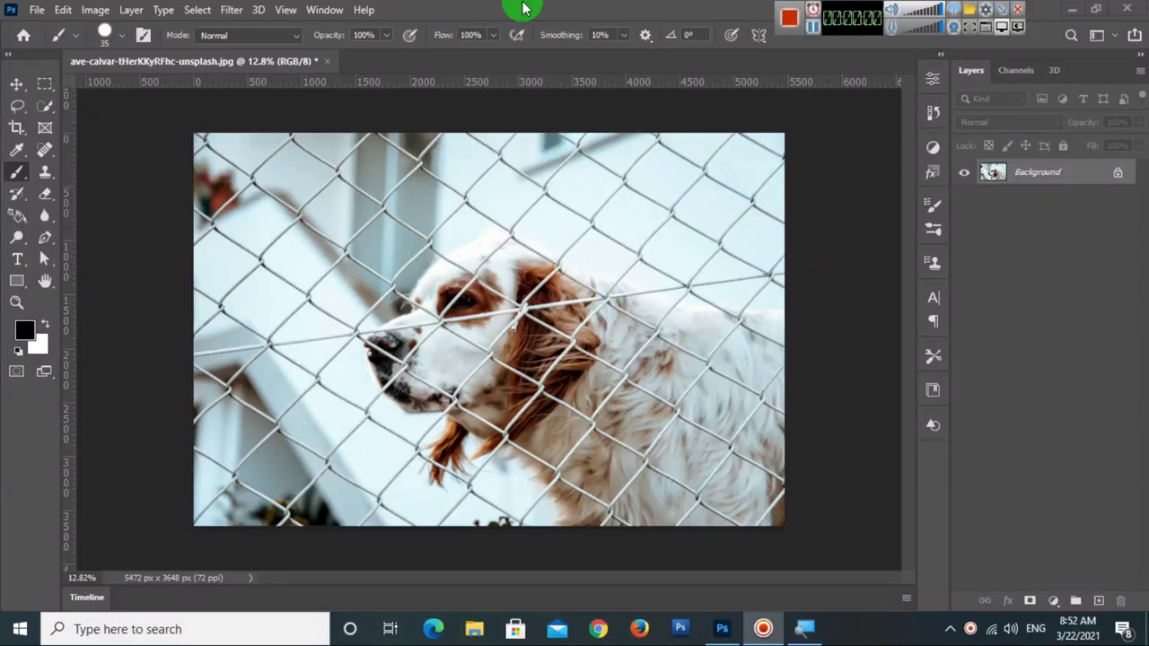
Duplicate the dog photo's Background layer in Photoshop's Layers panel.
left_click(525, 9)
scroll(616, 333, "up", 3)
scroll(615, 368, "down", 4)
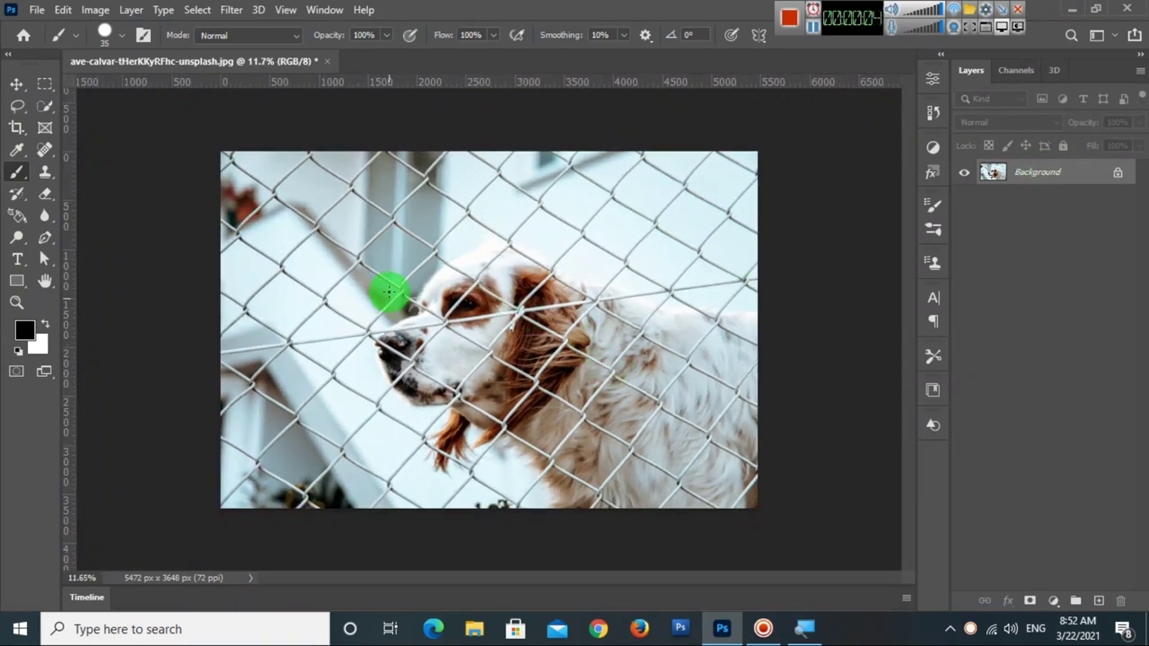
left_click_drag(1059, 181, 1097, 598)
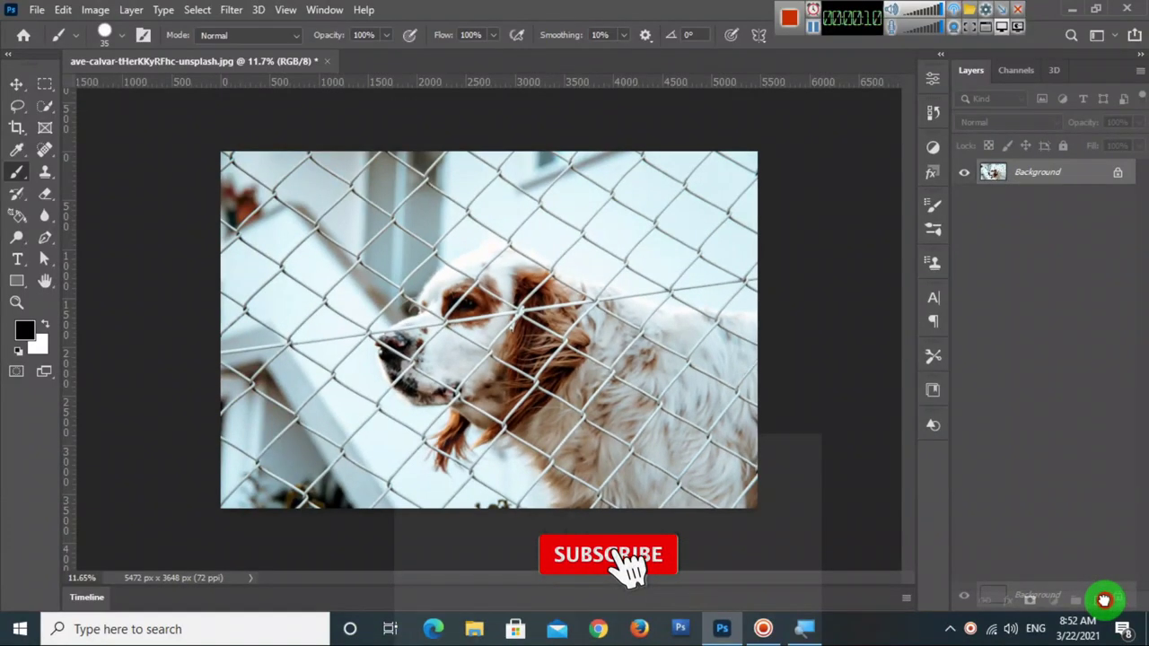
Finish the Background copy layer and add an empty Layer 1 above it.
left_click_drag(1103, 600, 1098, 601)
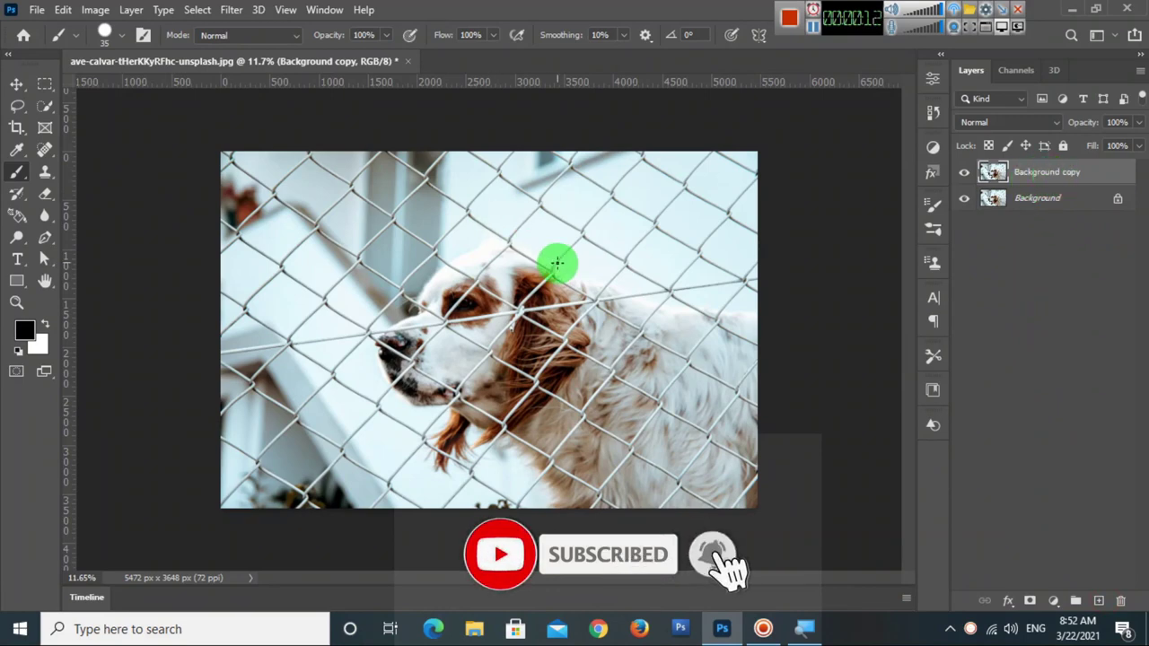
scroll(534, 326, "up", 2)
scroll(533, 326, "down", 2)
scroll(482, 298, "up", 2)
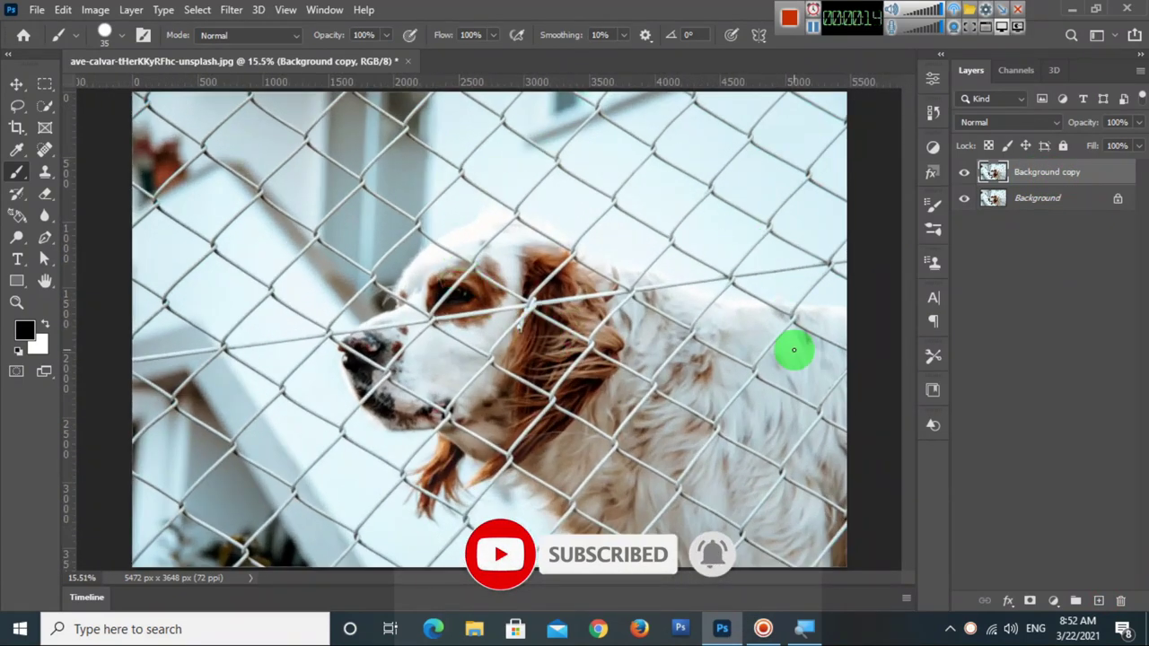
left_click(1102, 601)
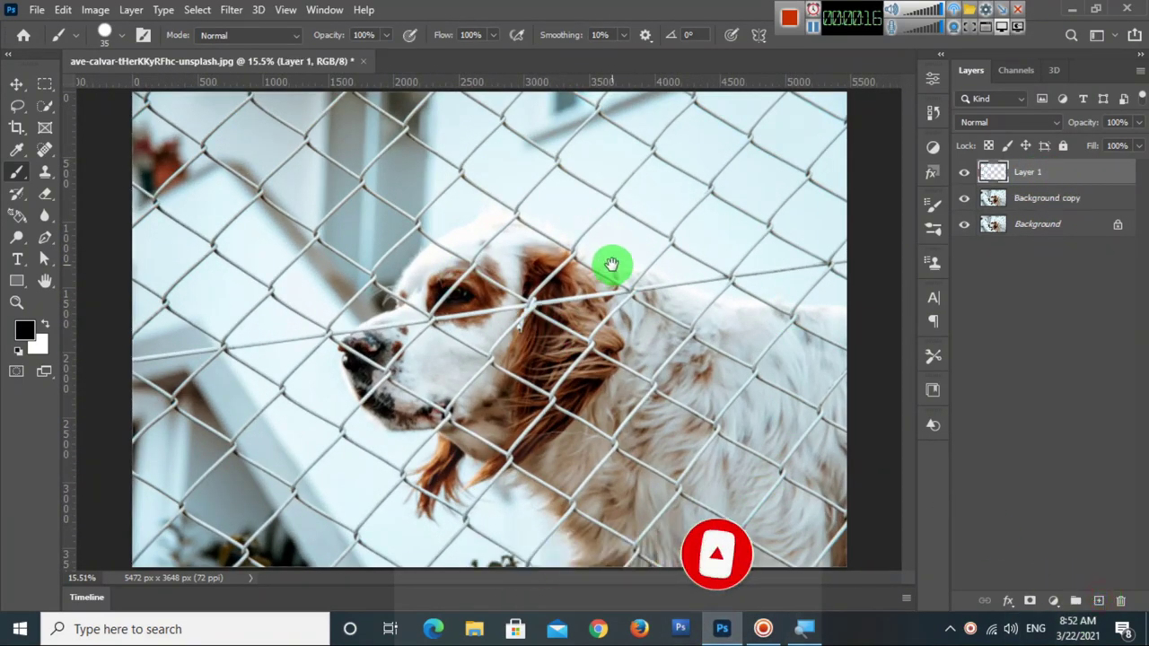
Switch to the standard Brush Tool from the painting tool group.
right_click(17, 173)
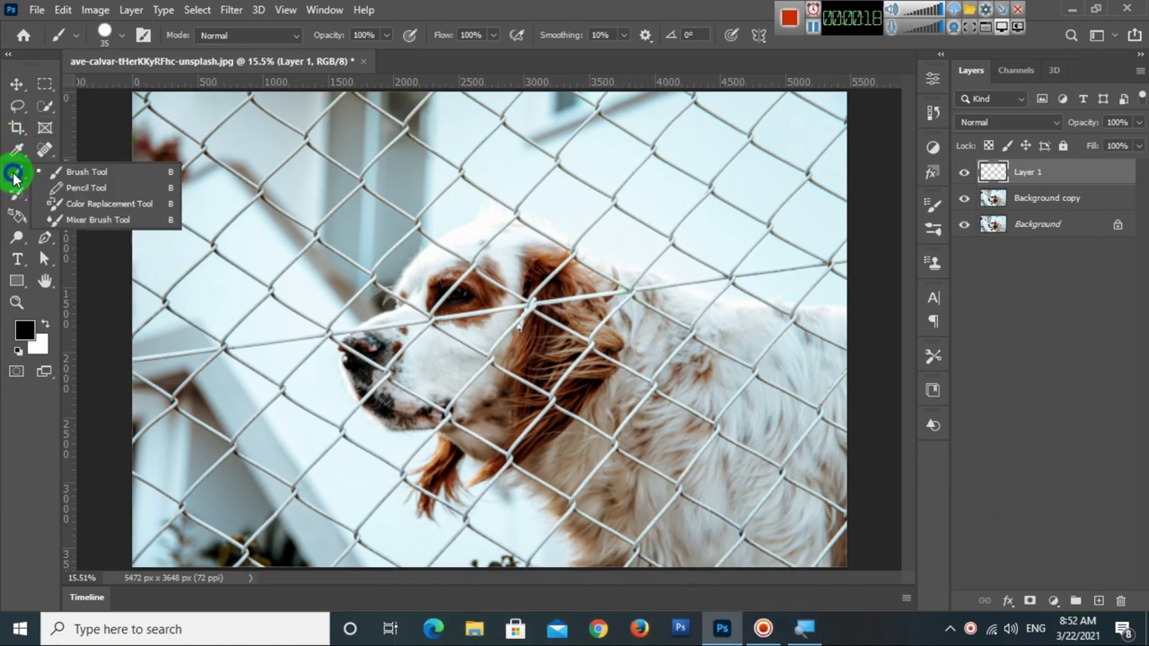
left_click(112, 179)
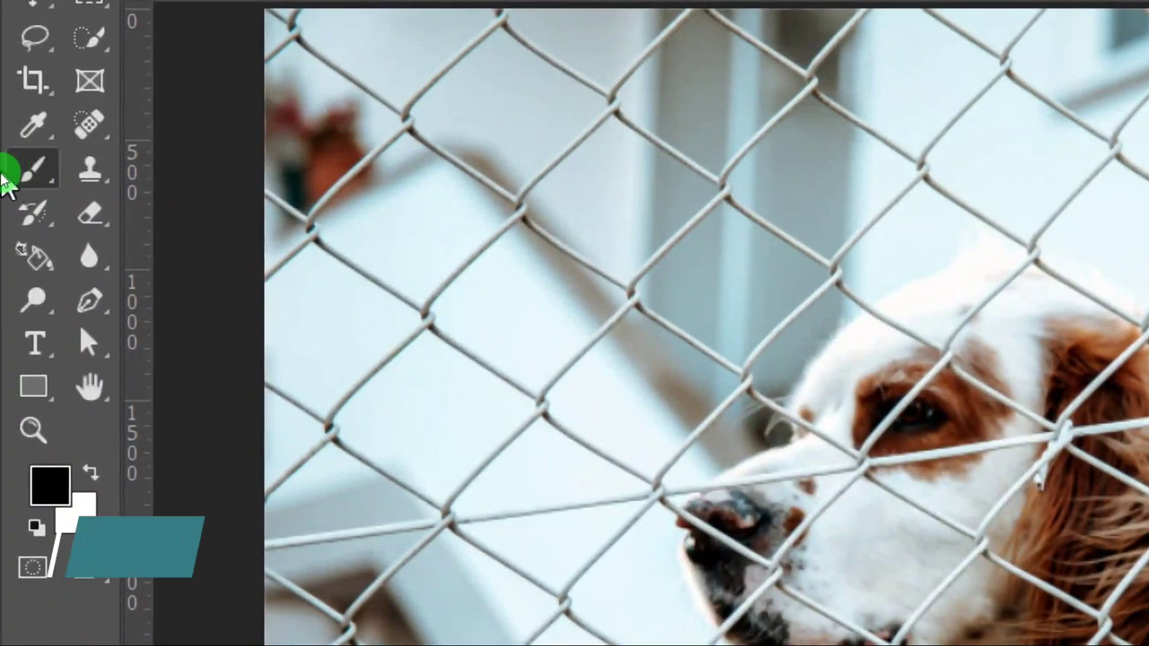
right_click(34, 173)
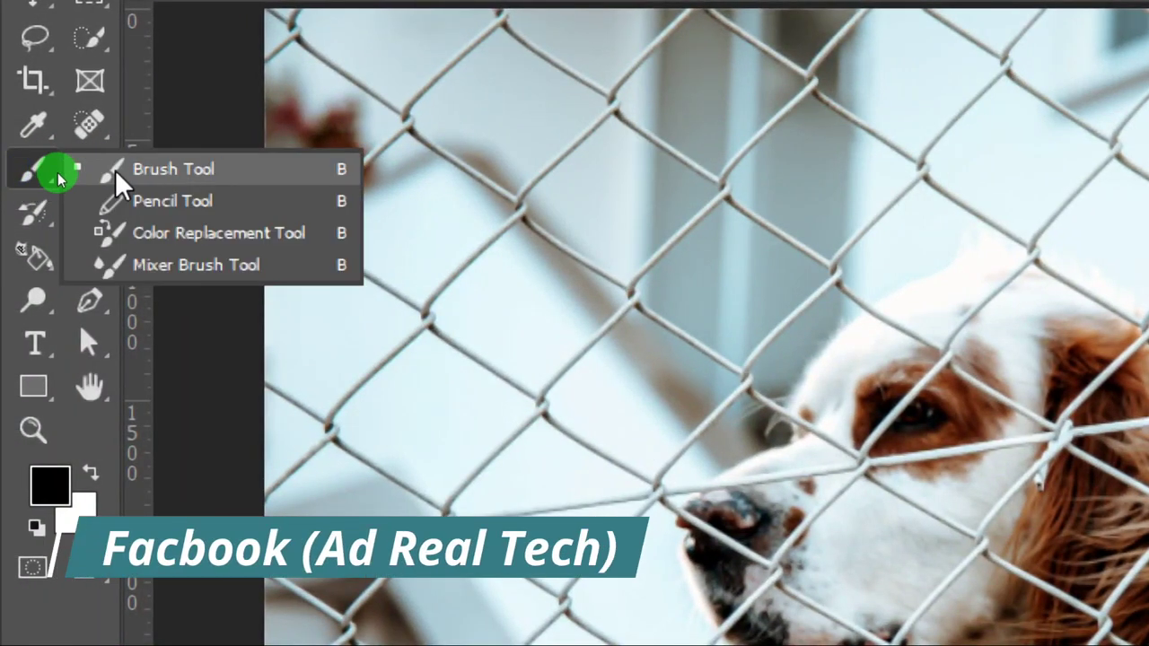
left_click(115, 172)
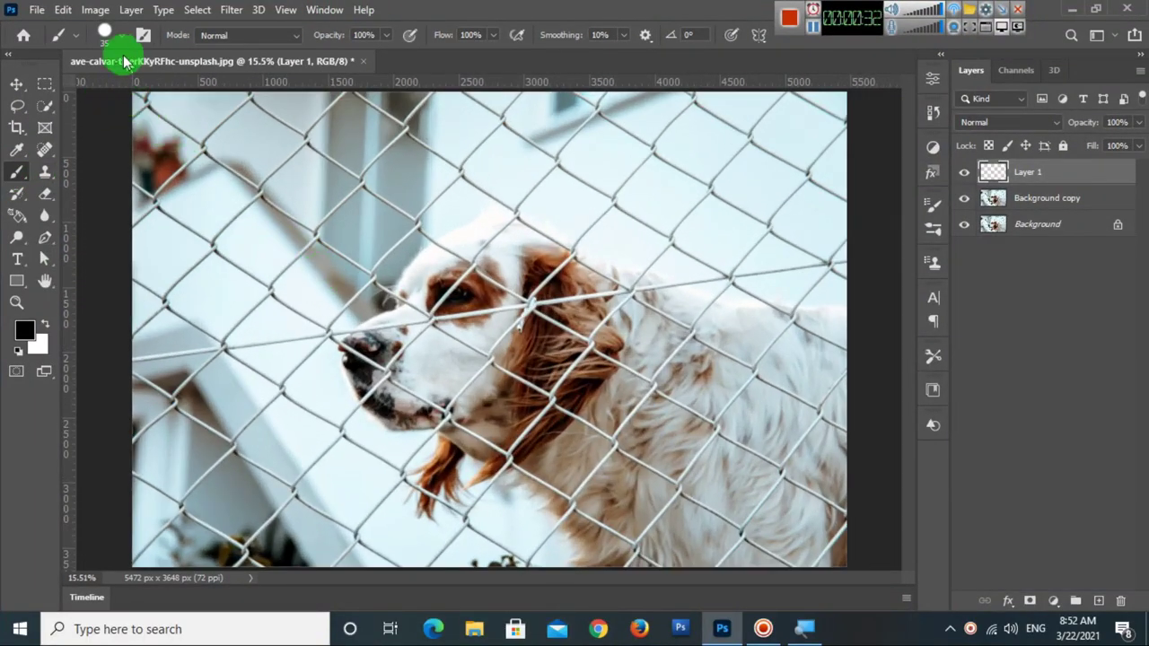
Zoom in on the dog's eye and open the Hard Round brush settings to size it to 45 px.
left_click(120, 36)
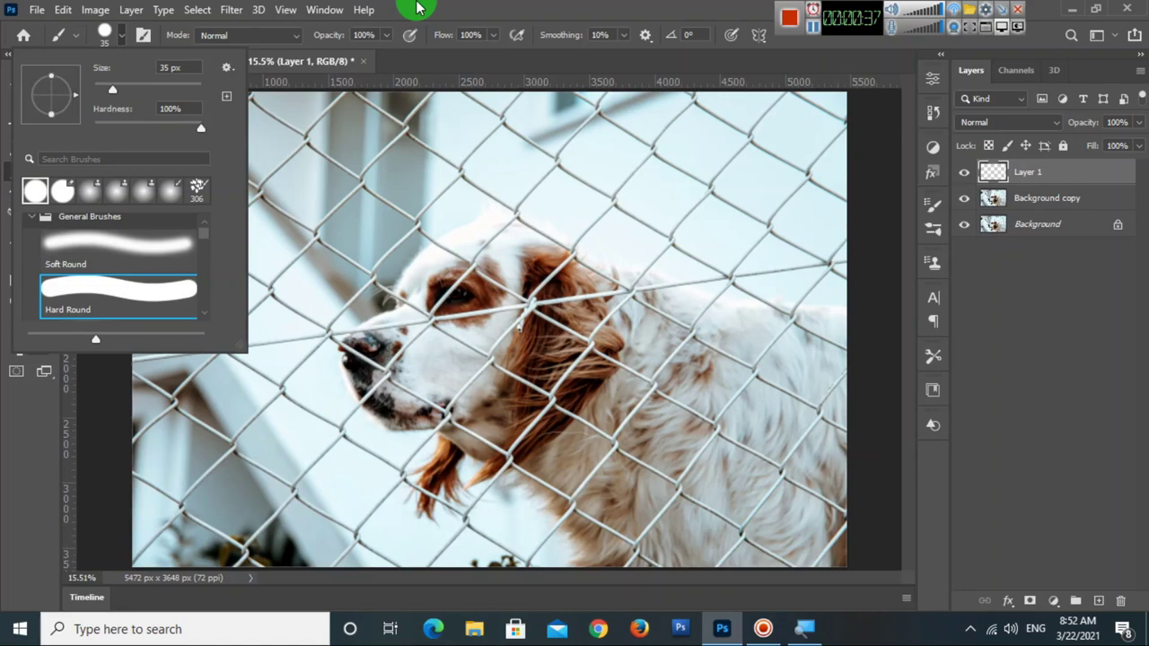
left_click(417, 7)
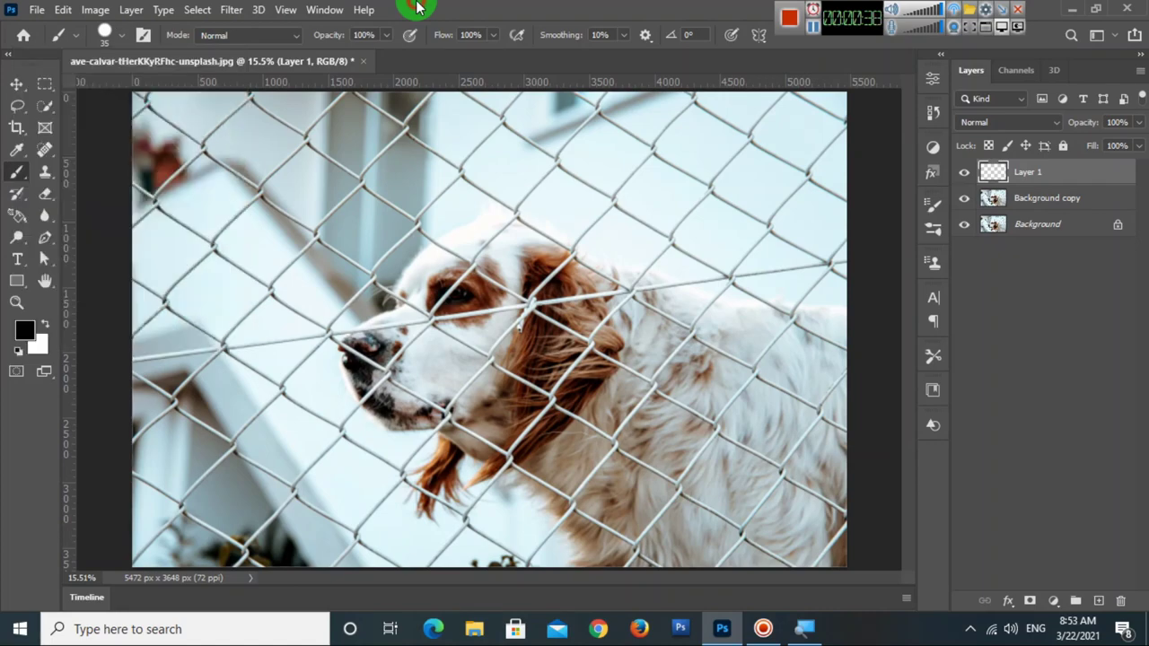
scroll(428, 291, "up", 3)
scroll(423, 314, "up", 3)
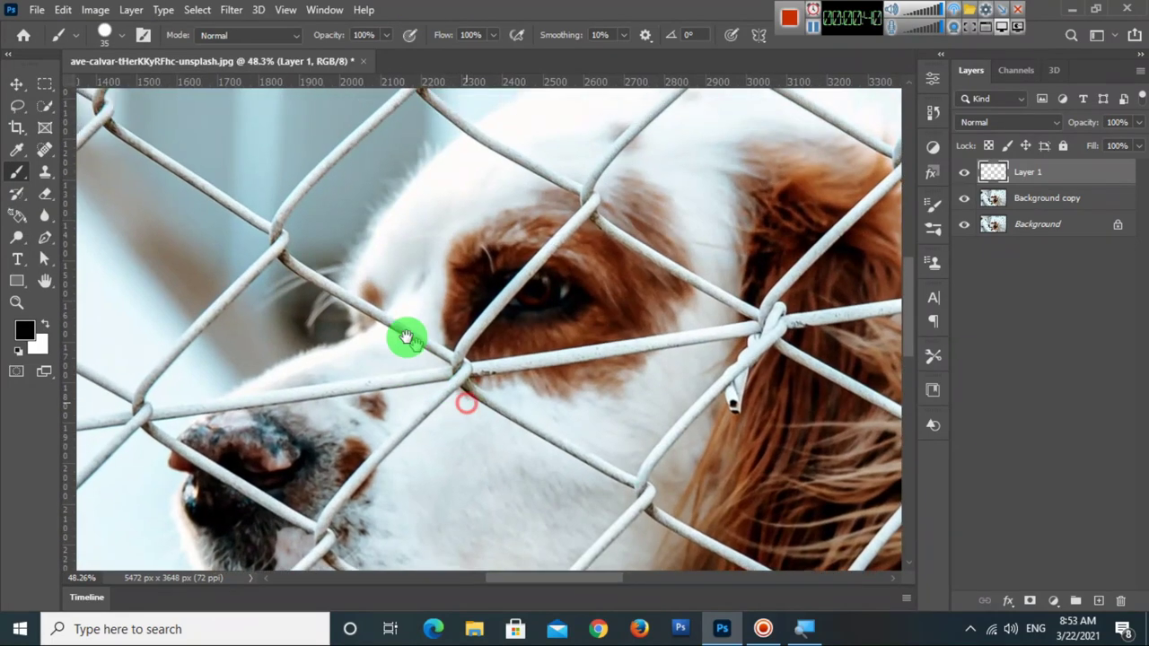
scroll(405, 336, "up", 1)
scroll(387, 342, "up", 3)
scroll(404, 350, "up", 3)
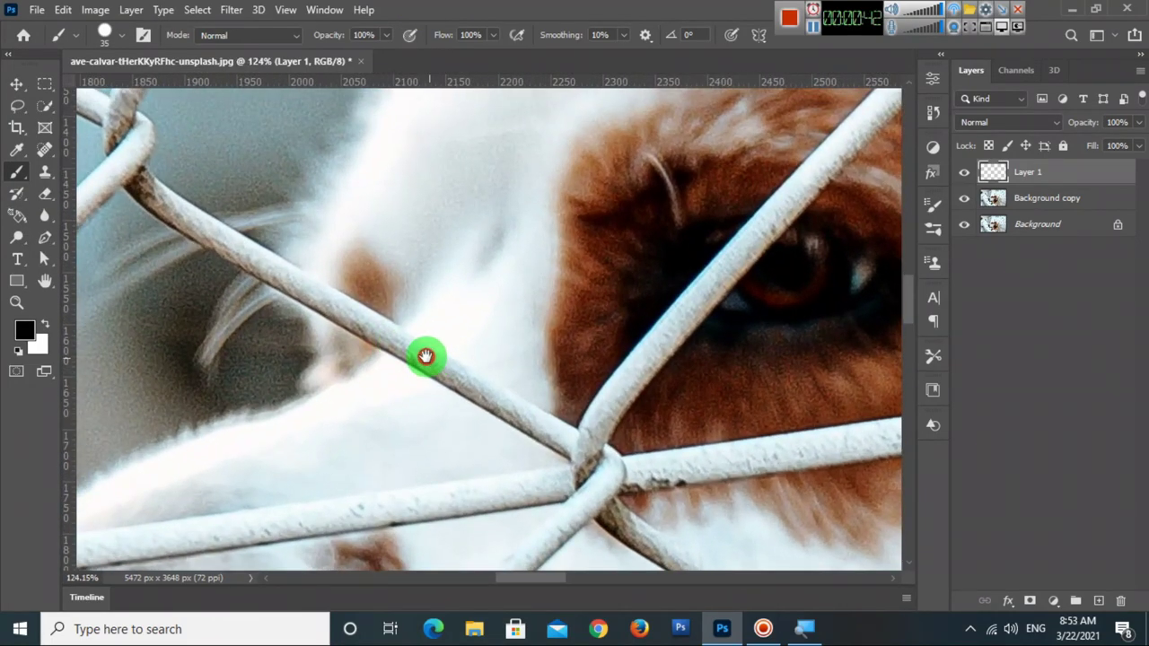
right_click(302, 283)
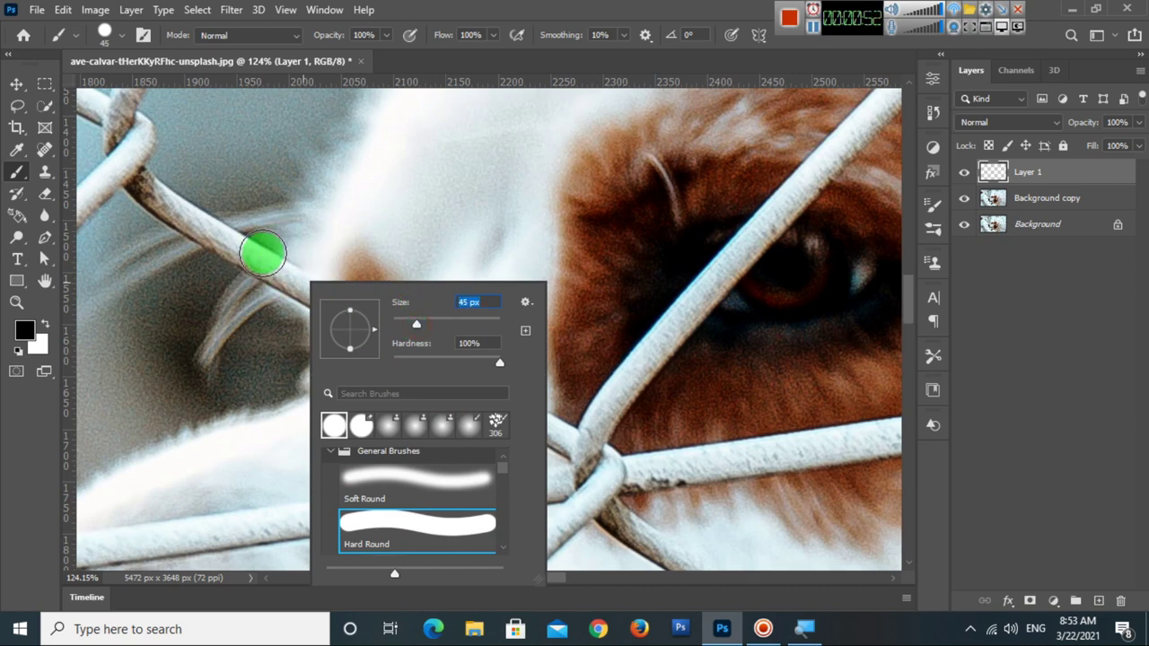
Confirm the 45 px brush, pan to the next junction, and undo a trial stroke.
left_click(404, 246)
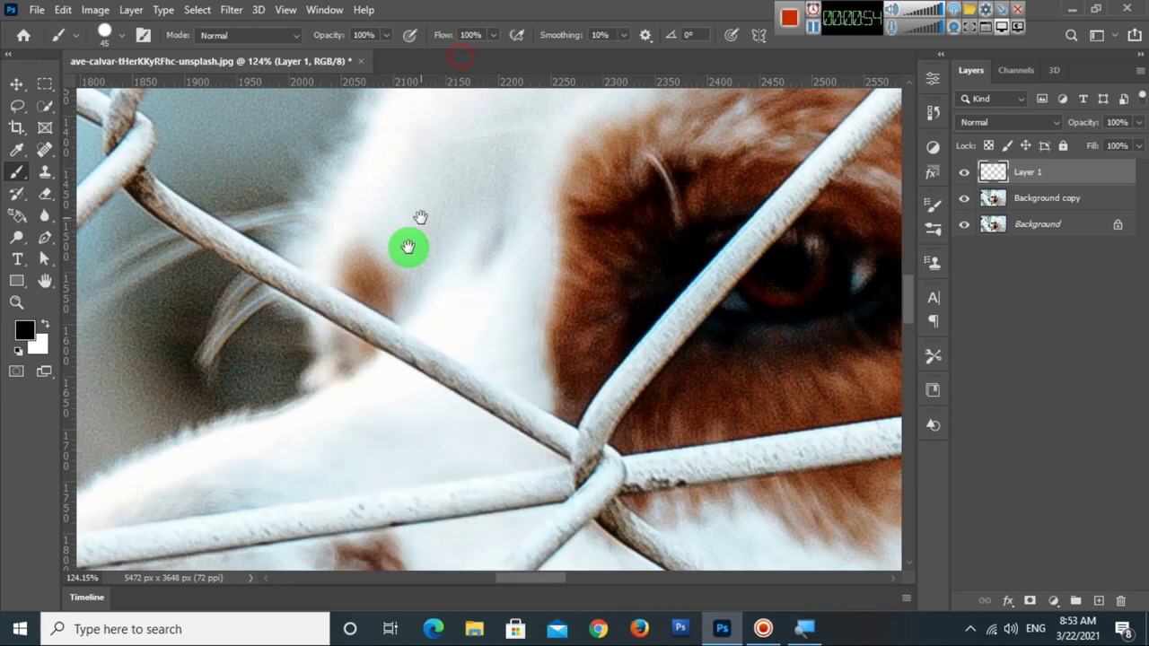
left_click_drag(404, 246, 451, 296)
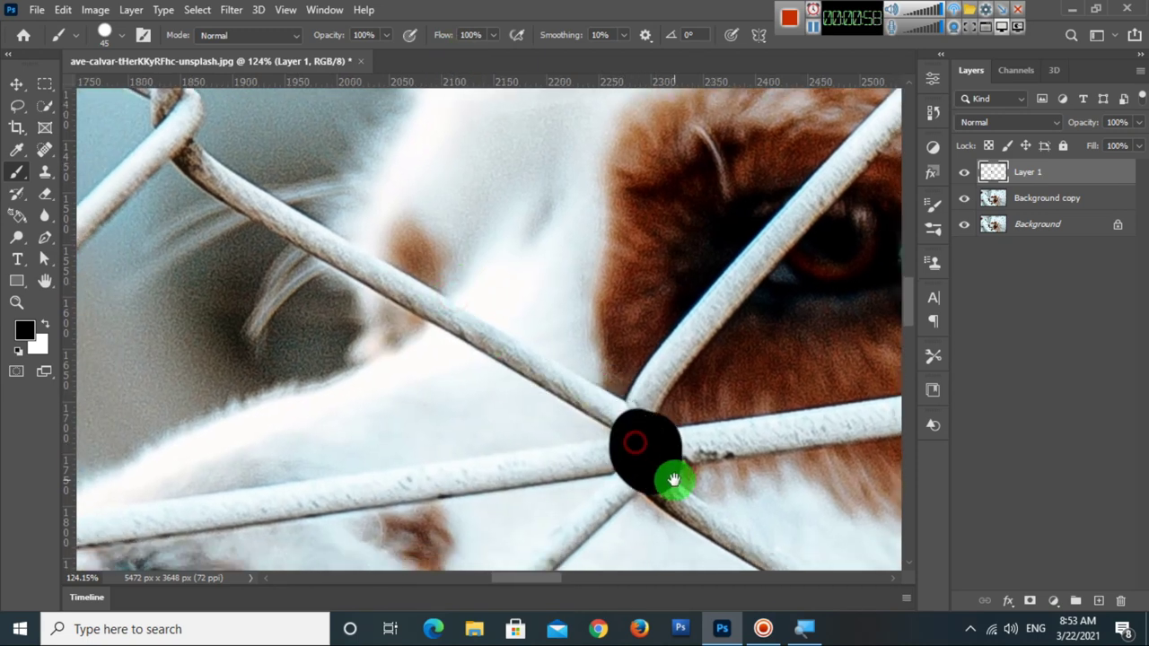
mouse_move(675, 481)
left_mouse_down()
mouse_move(465, 436)
mouse_move(322, 445)
left_mouse_up()
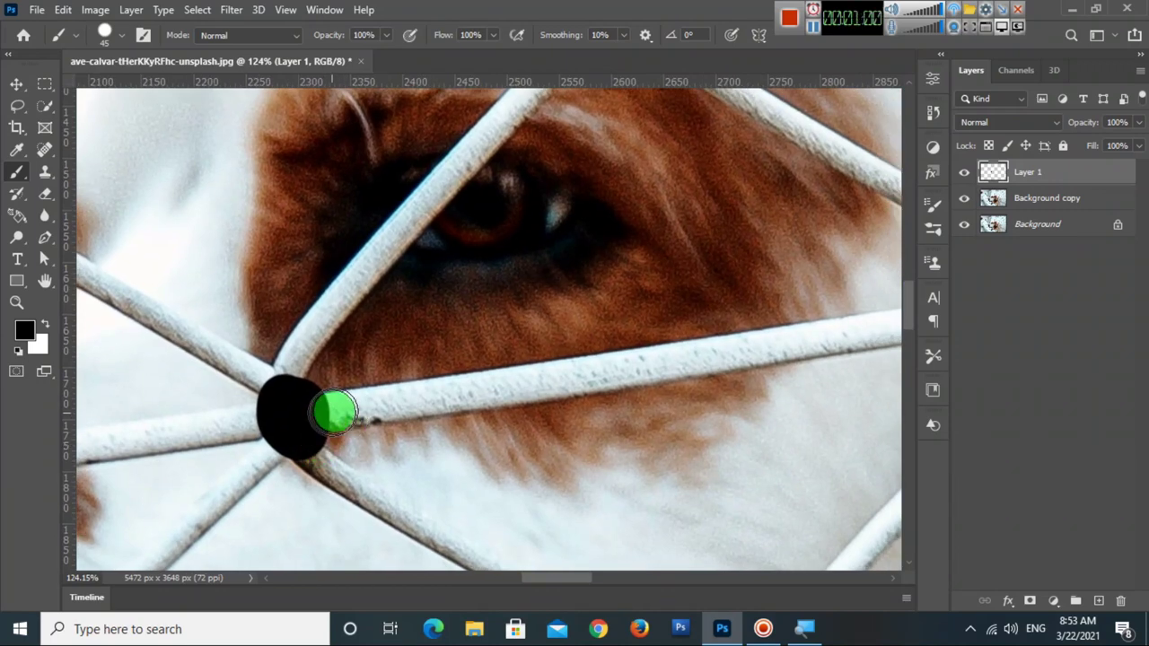
left_click(773, 346, "shift")
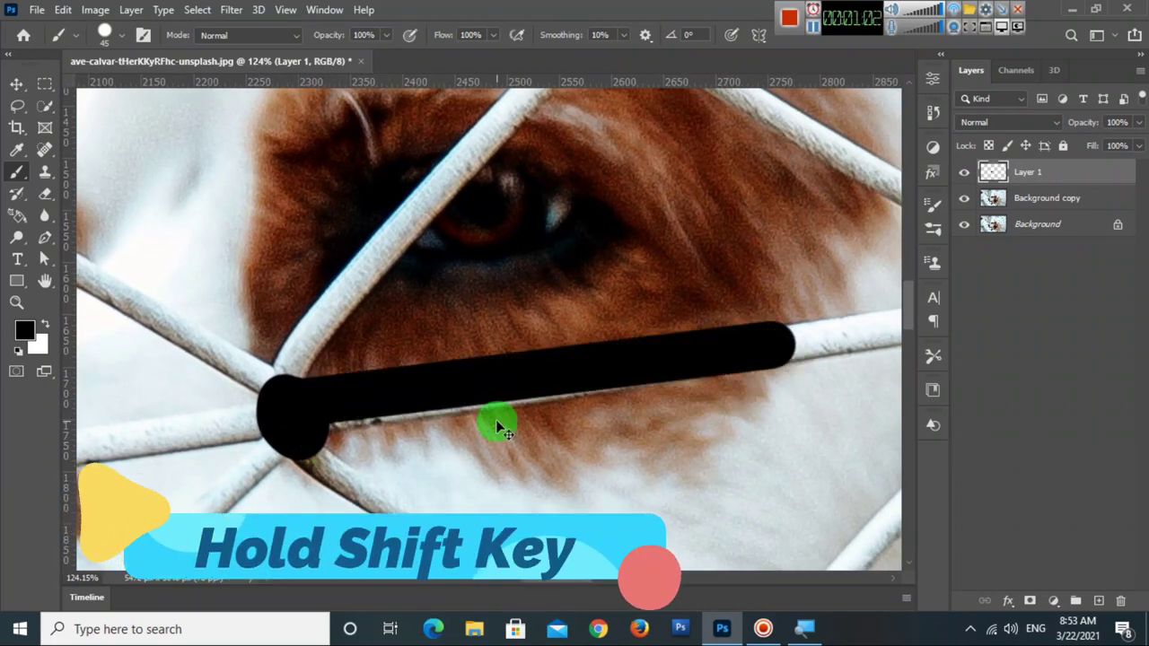
key("ctrl+z")
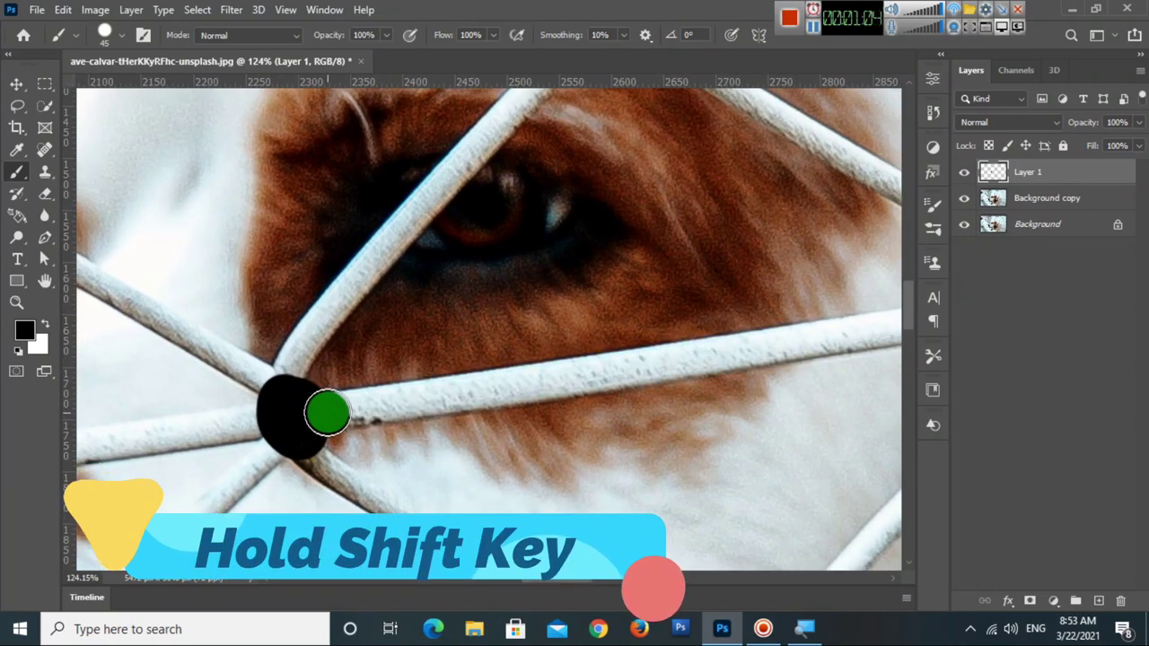
Trace the wires around the dog's eye with straight black strokes.
left_click(733, 355, "shift")
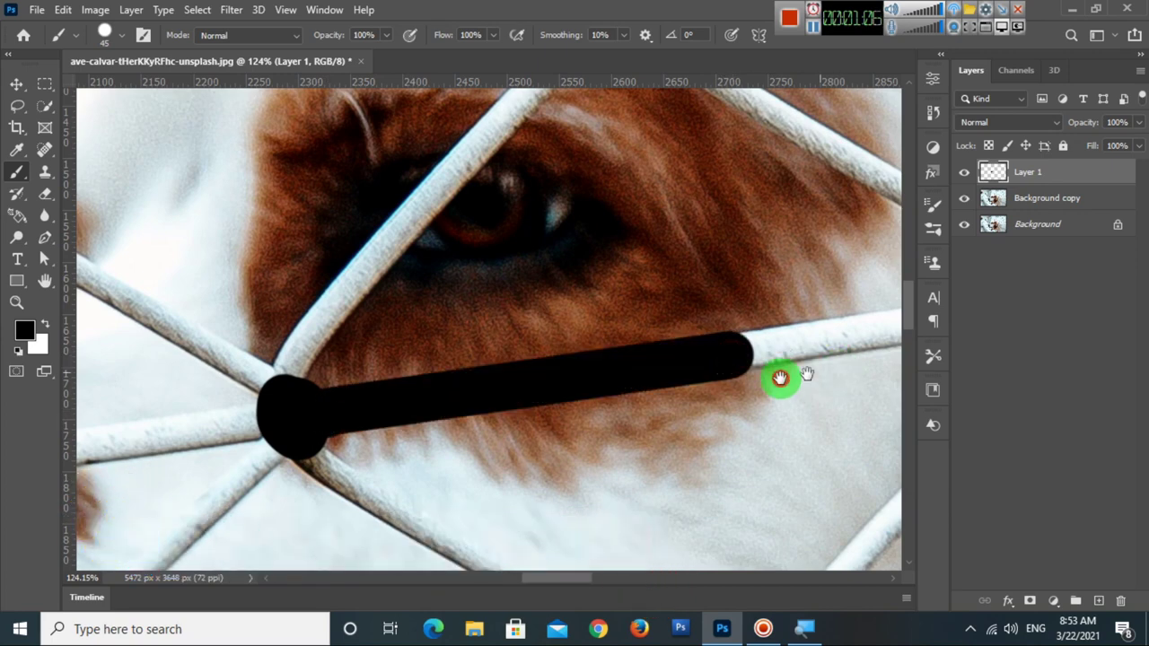
left_click_drag(780, 378, 373, 428)
left_click(588, 362, "shift")
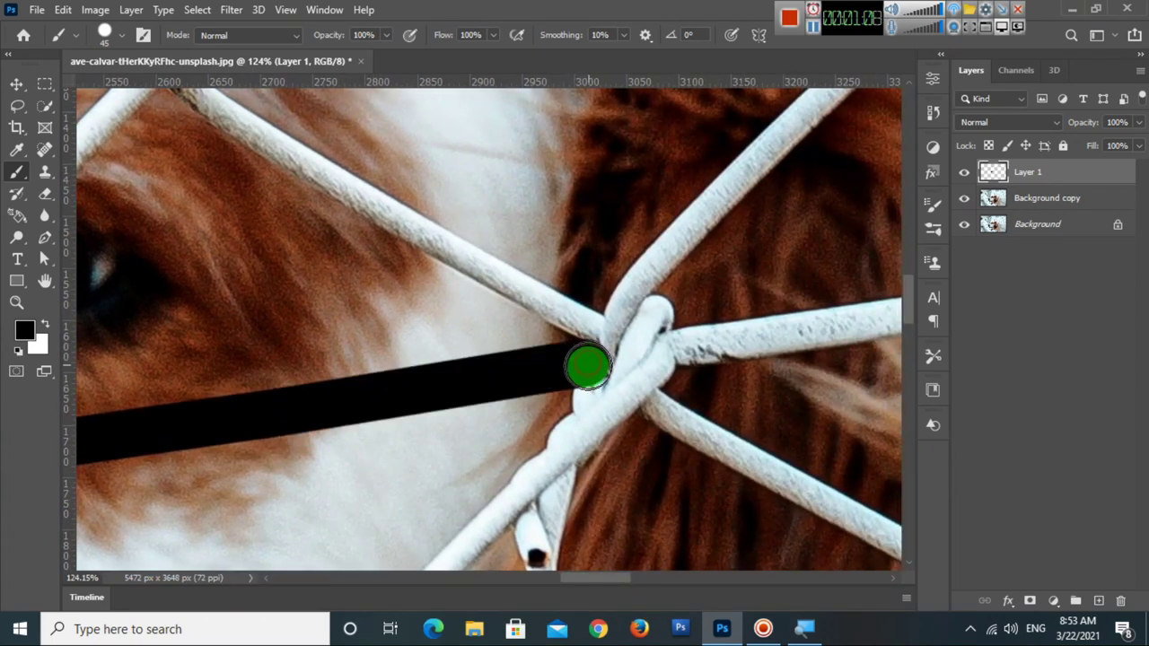
scroll(539, 386, "down", 3)
scroll(491, 435, "down", 3)
mouse_move(488, 467)
left_mouse_down()
mouse_move(639, 429)
mouse_move(723, 383)
left_mouse_up()
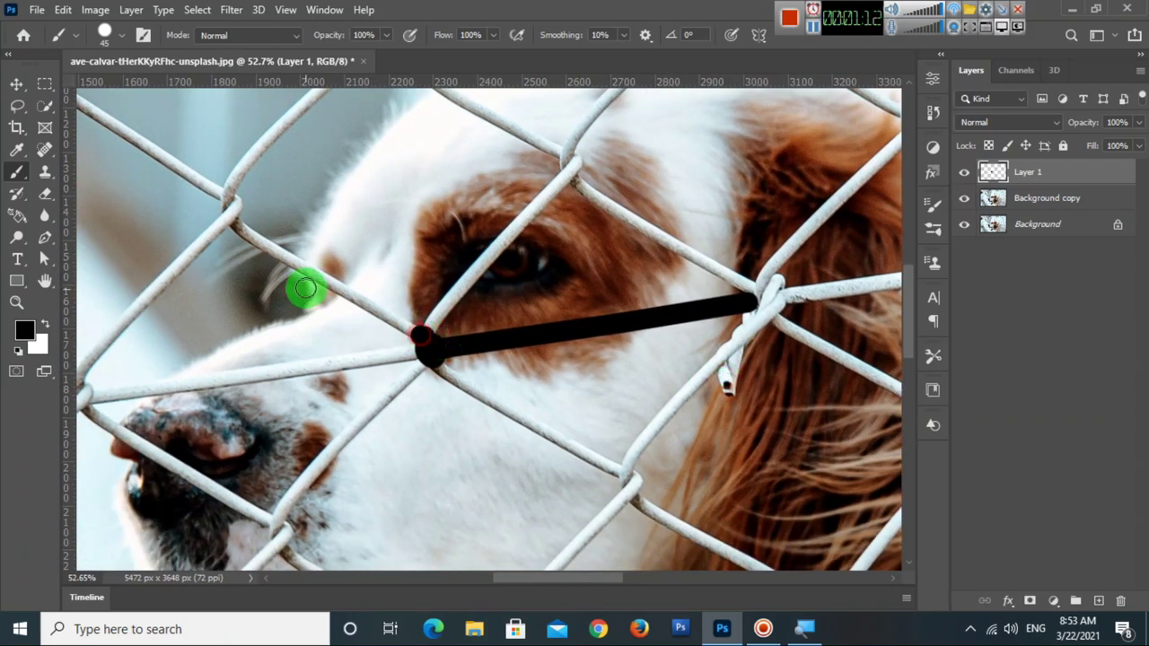
left_click(237, 228, "shift")
left_click_drag(377, 339, 300, 428)
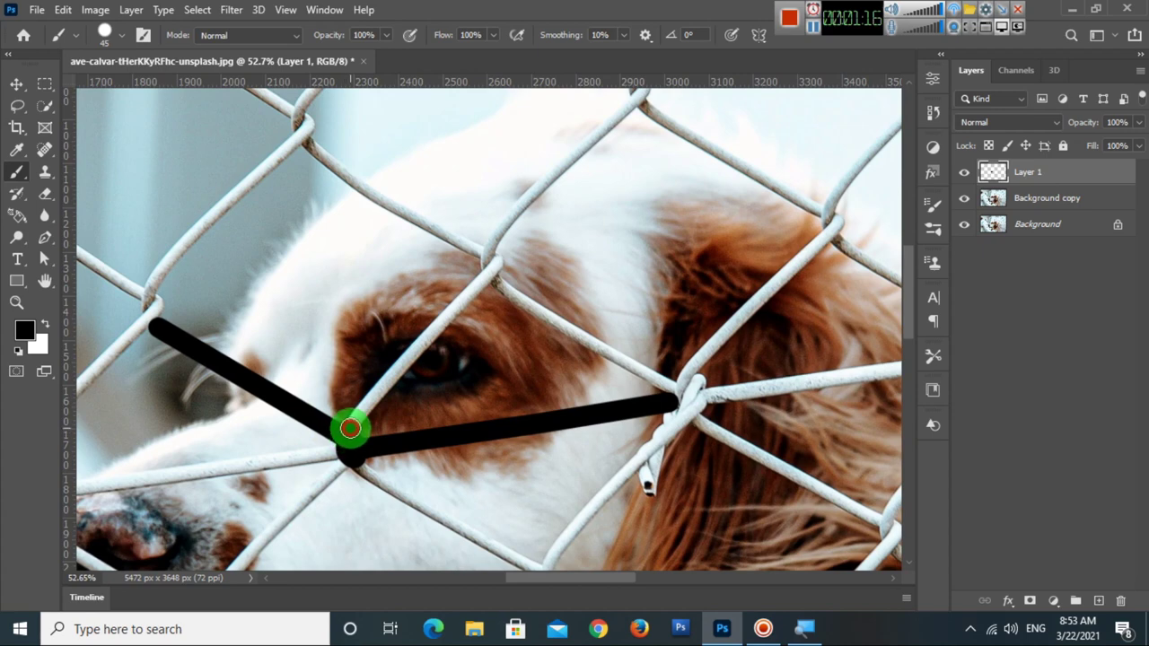
Paint black lines over the left-hand wires between fence junctions.
scroll(493, 271, "up", 2)
left_click(515, 216, "shift")
scroll(425, 374, "up", 2)
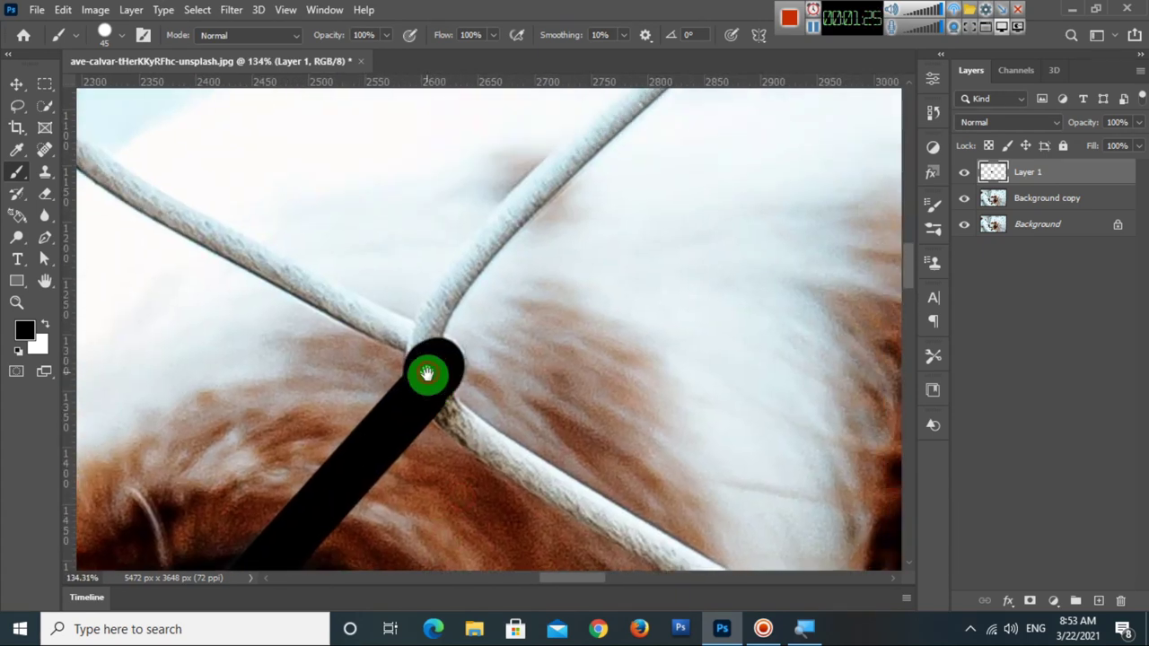
scroll(415, 287, "up", 1)
left_click(416, 287, "shift")
mouse_move(416, 287)
left_mouse_down()
mouse_move(536, 313)
mouse_move(475, 275)
left_mouse_up()
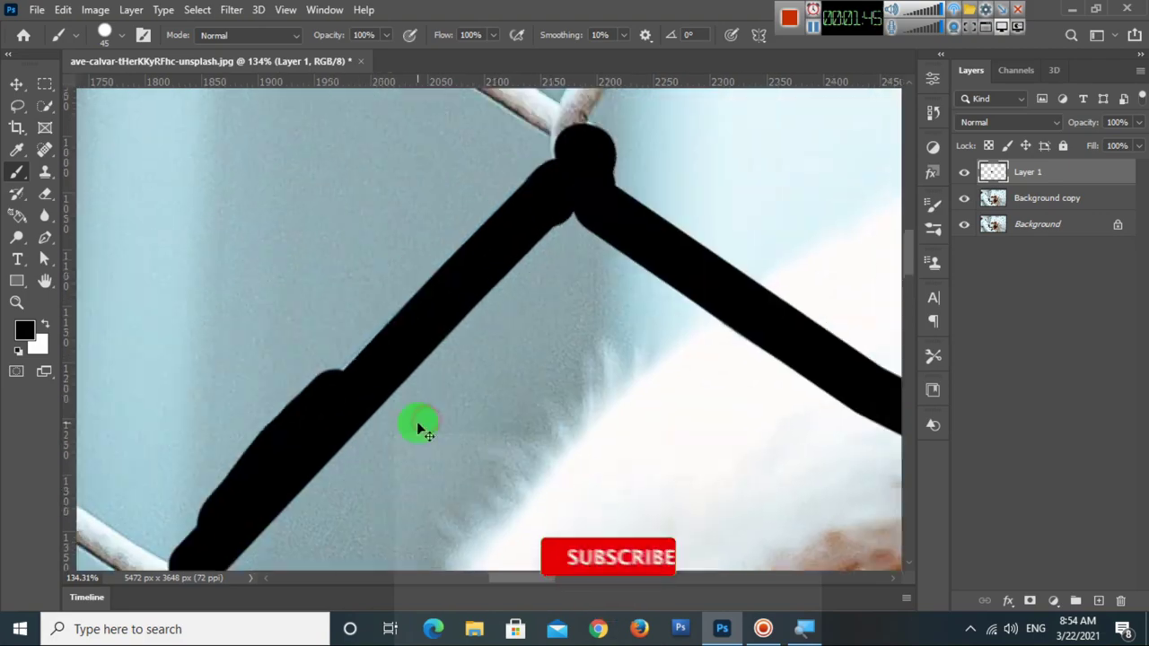
left_click(489, 287, "shift")
scroll(489, 287, "down", 1)
scroll(360, 403, "down", 2)
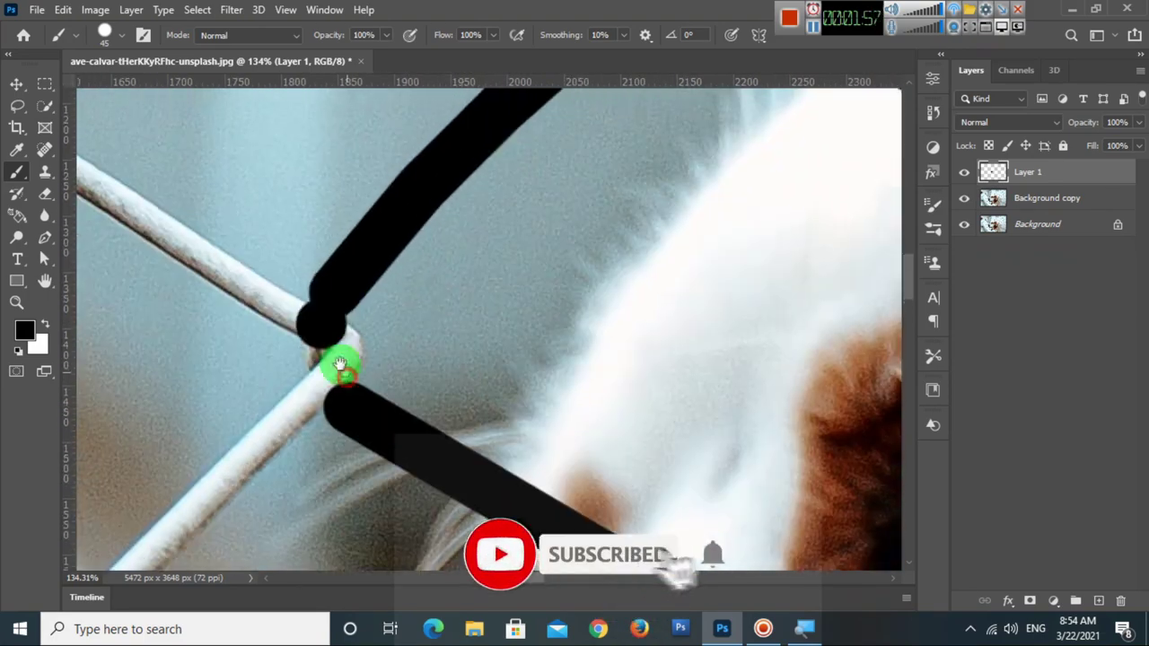
scroll(342, 368, "down", 2)
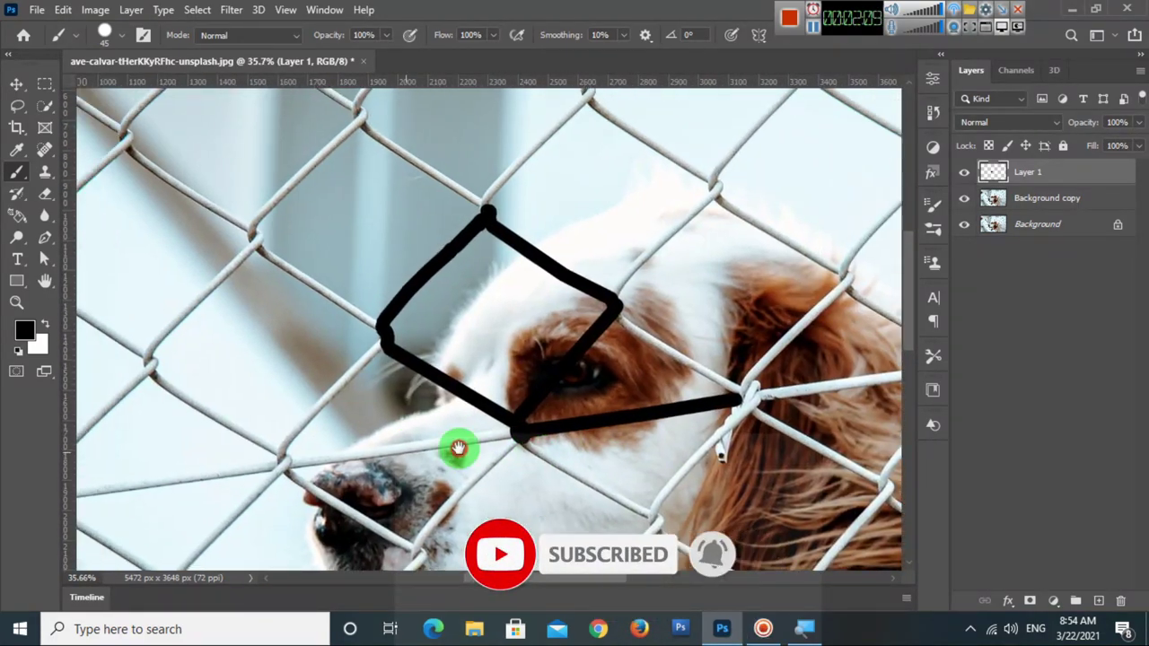
left_click(390, 403, "shift")
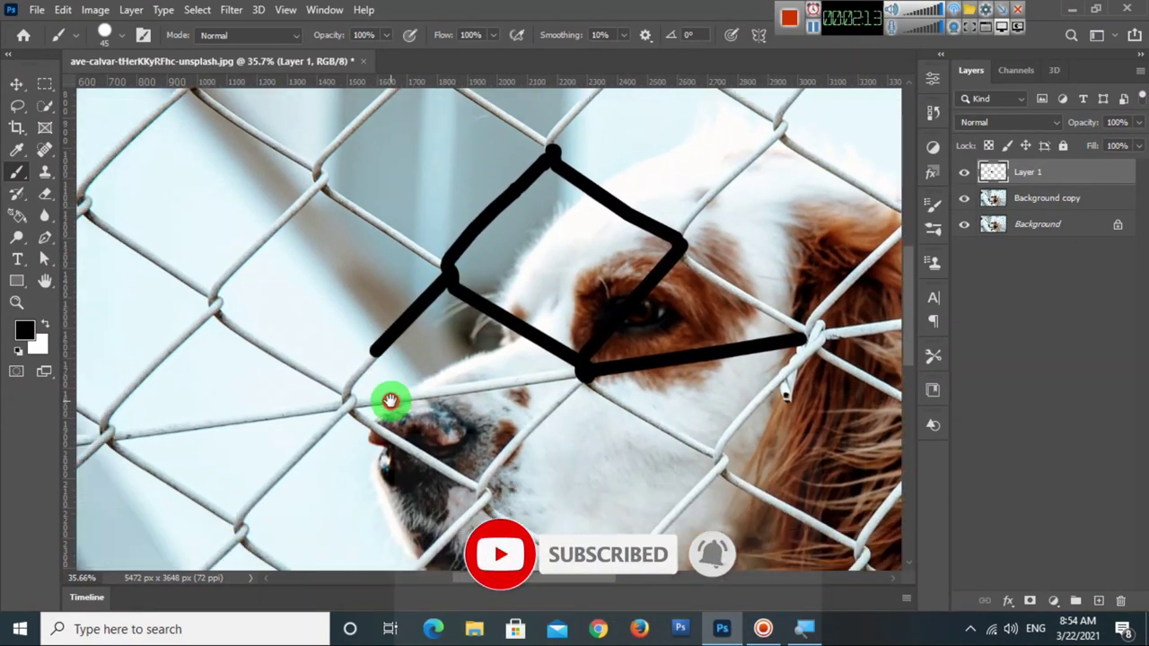
Cover several more fence wires in black across the centre of the photo.
scroll(300, 413, "up", 2)
scroll(599, 418, "up", 2)
scroll(607, 341, "down", 2)
scroll(580, 374, "up", 2)
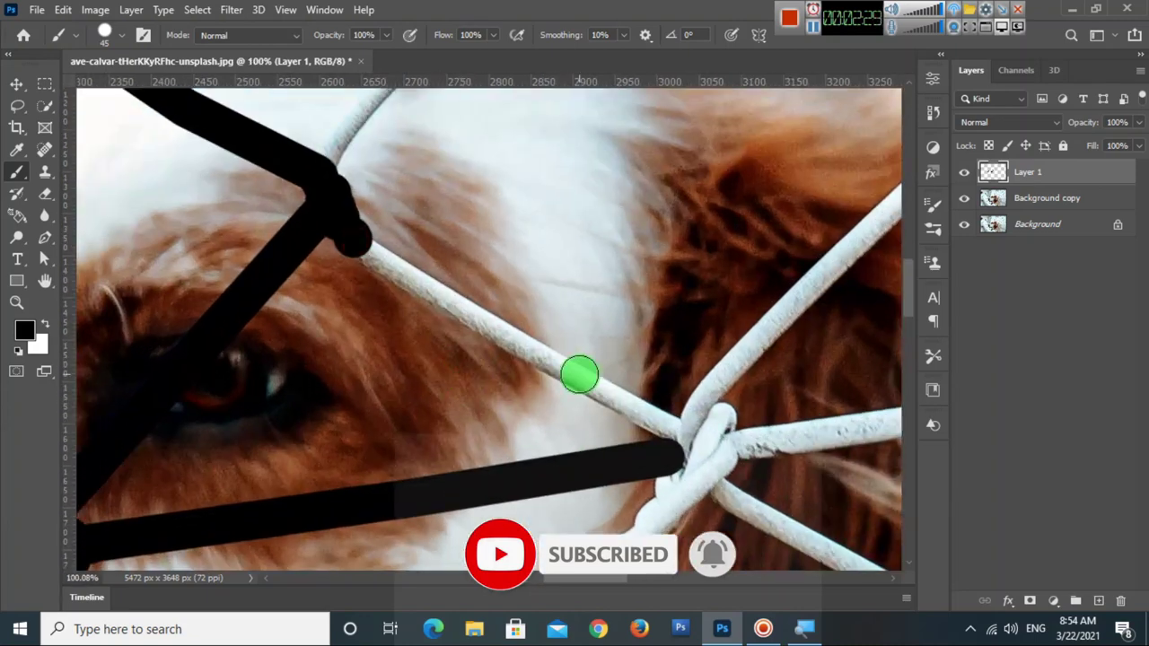
scroll(538, 441, "right", 3)
scroll(629, 341, "down", 2)
scroll(629, 377, "right", 1)
left_click(556, 382, "shift")
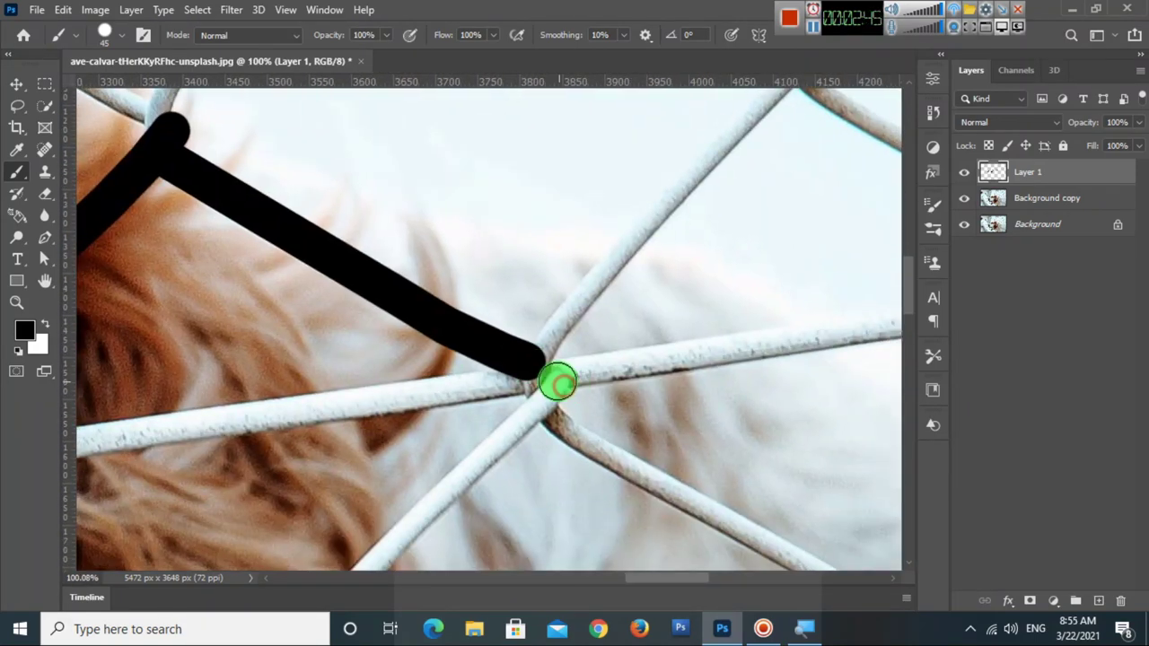
scroll(503, 395, "left", 1)
left_click(454, 401, "shift")
left_click(381, 433, "shift")
Extend connected black strokes down the wires from the central junction.
scroll(377, 413, "down", 2)
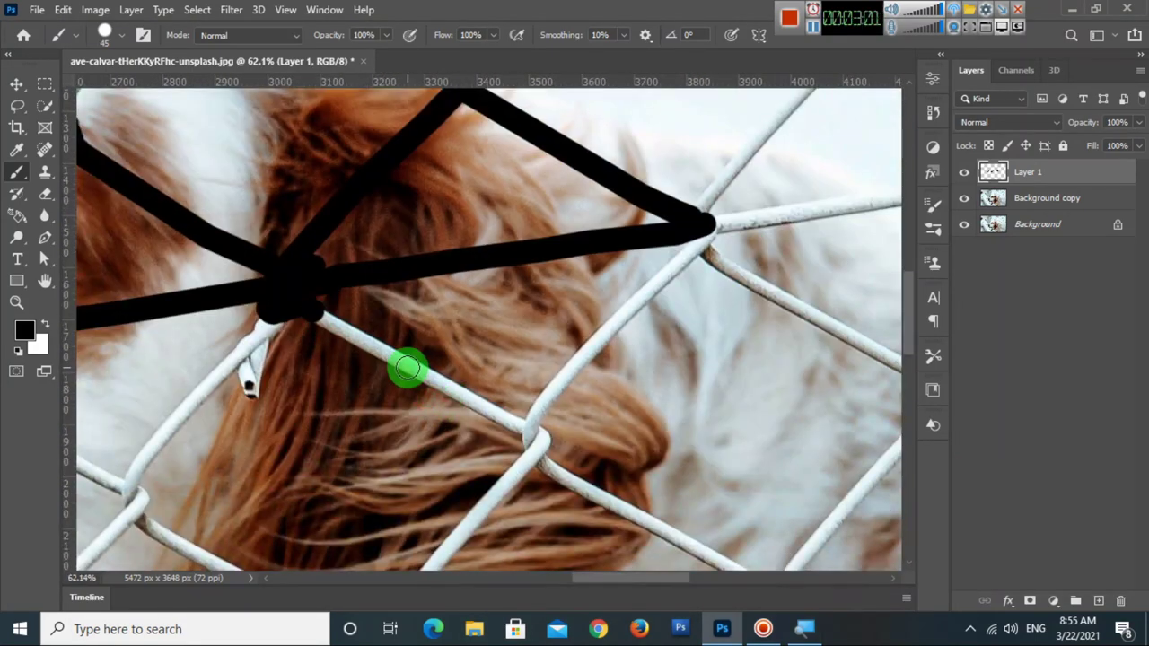
scroll(449, 377, "down", 1)
left_click(564, 364, "shift")
scroll(539, 395, "down", 1)
left_click(487, 423, "shift")
scroll(539, 395, "down", 2)
scroll(582, 365, "up", 4)
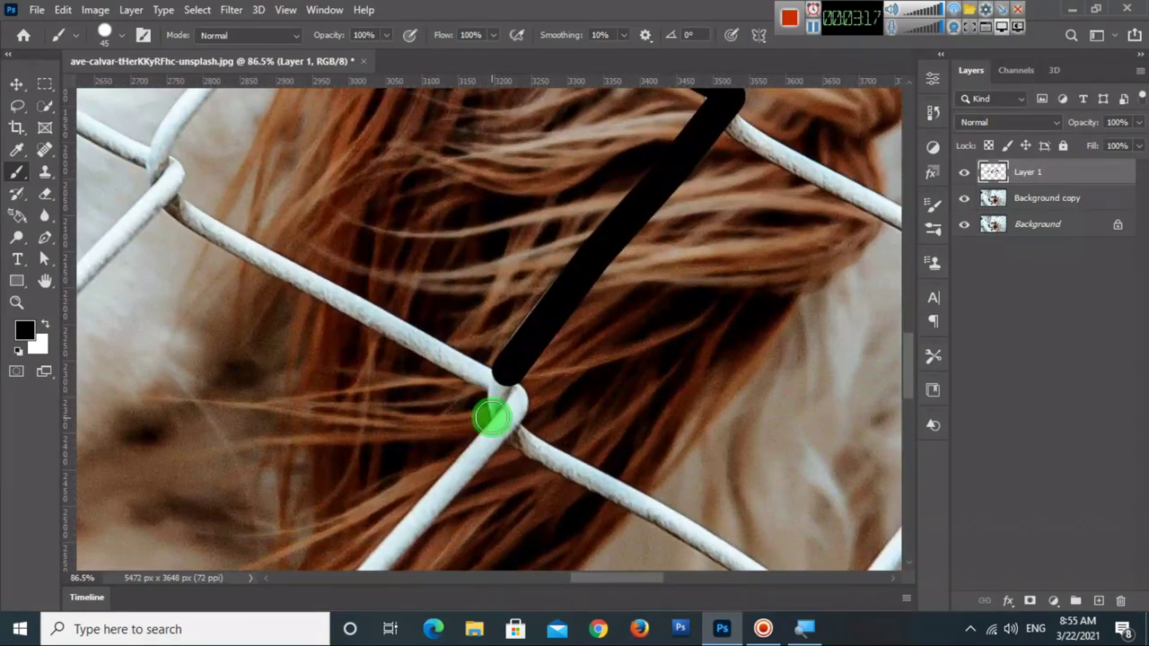
scroll(488, 449, "down", 1)
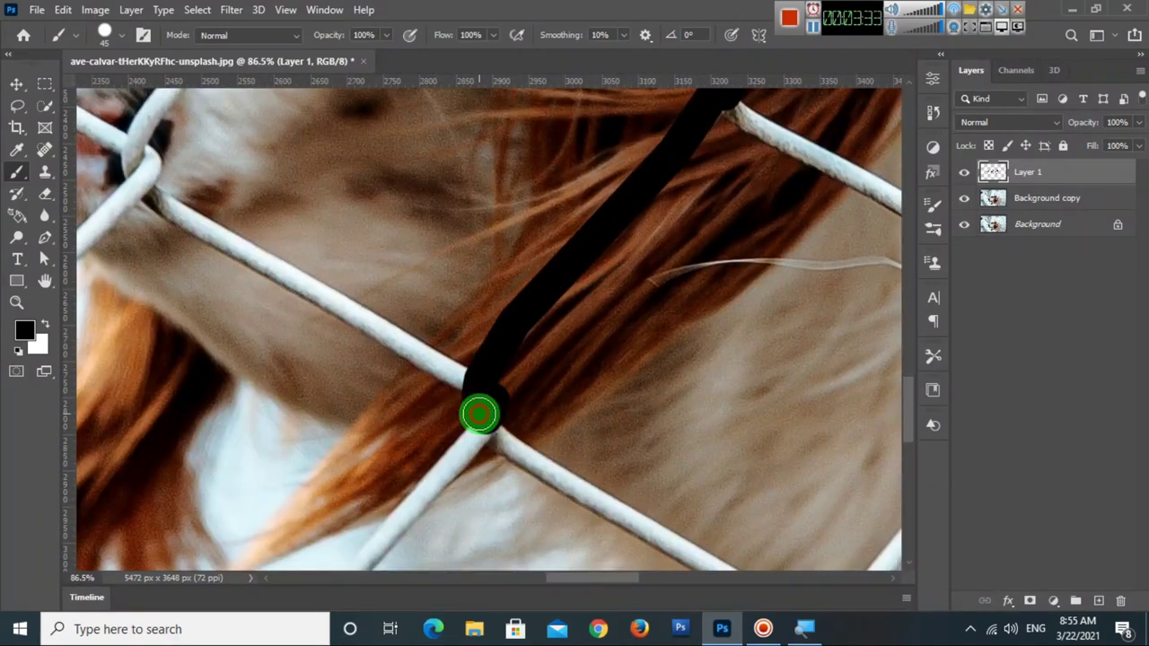
scroll(480, 414, "down", 2)
scroll(449, 404, "right", 2)
left_click(245, 423, "shift")
left_click(580, 495, "shift")
Paint the wires through to the junctions and the image's right edge.
scroll(539, 449, "right", 2)
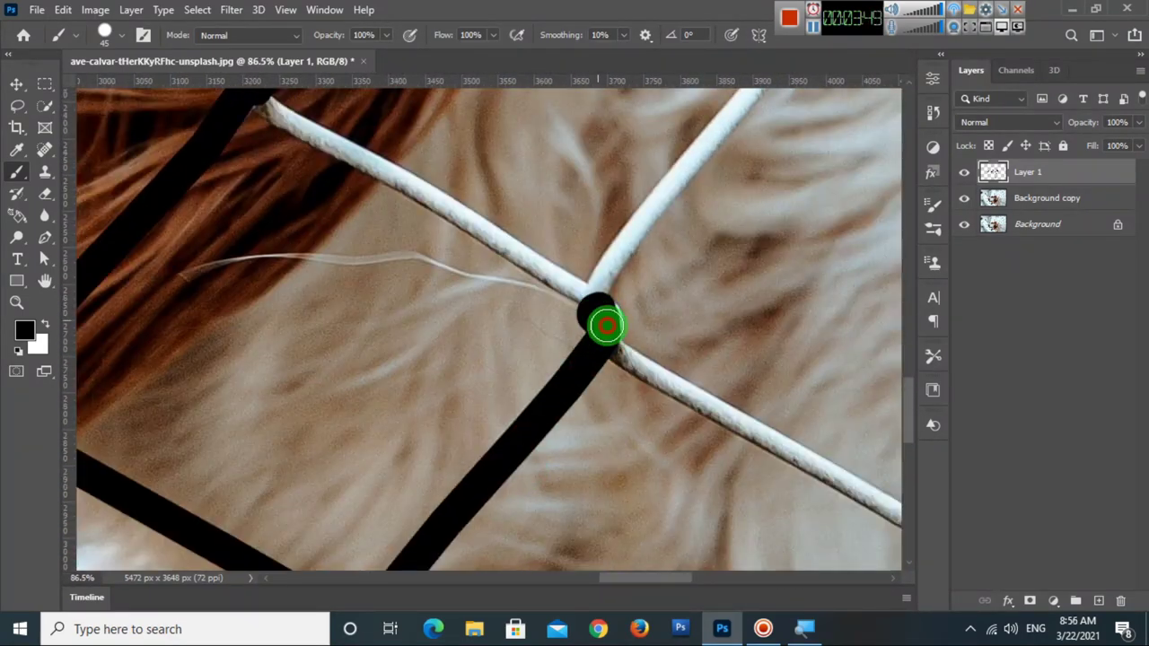
scroll(539, 359, "right", 2)
left_click(431, 430, "shift")
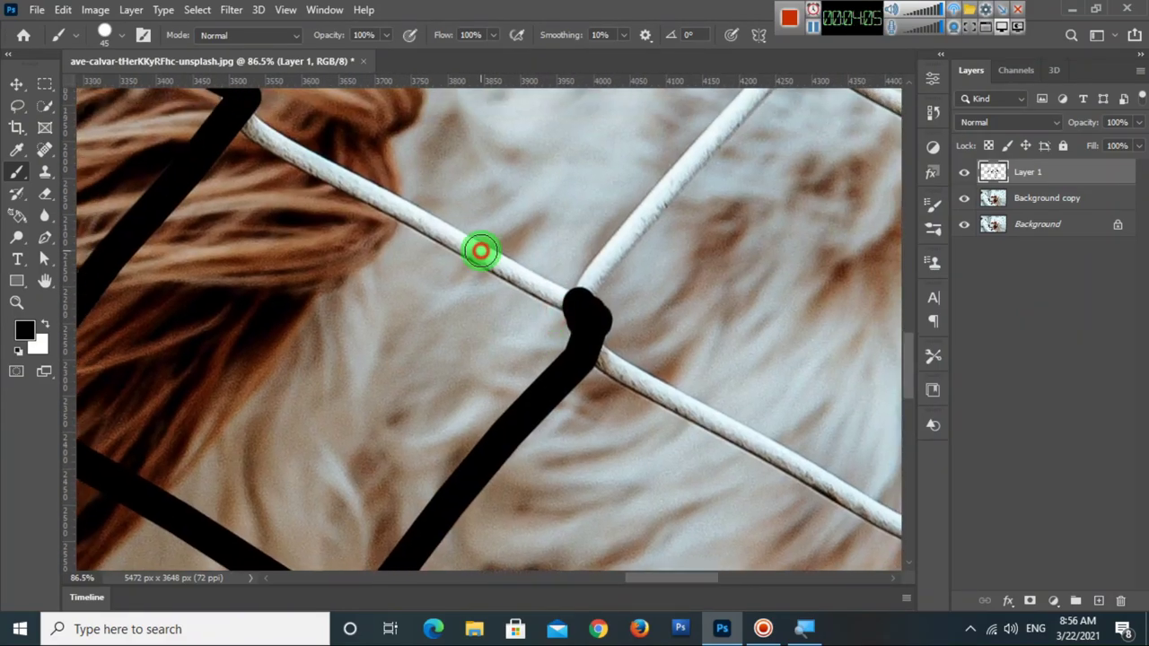
left_click(449, 275, "shift")
left_click(431, 290, "shift")
left_click_drag(431, 290, 503, 395)
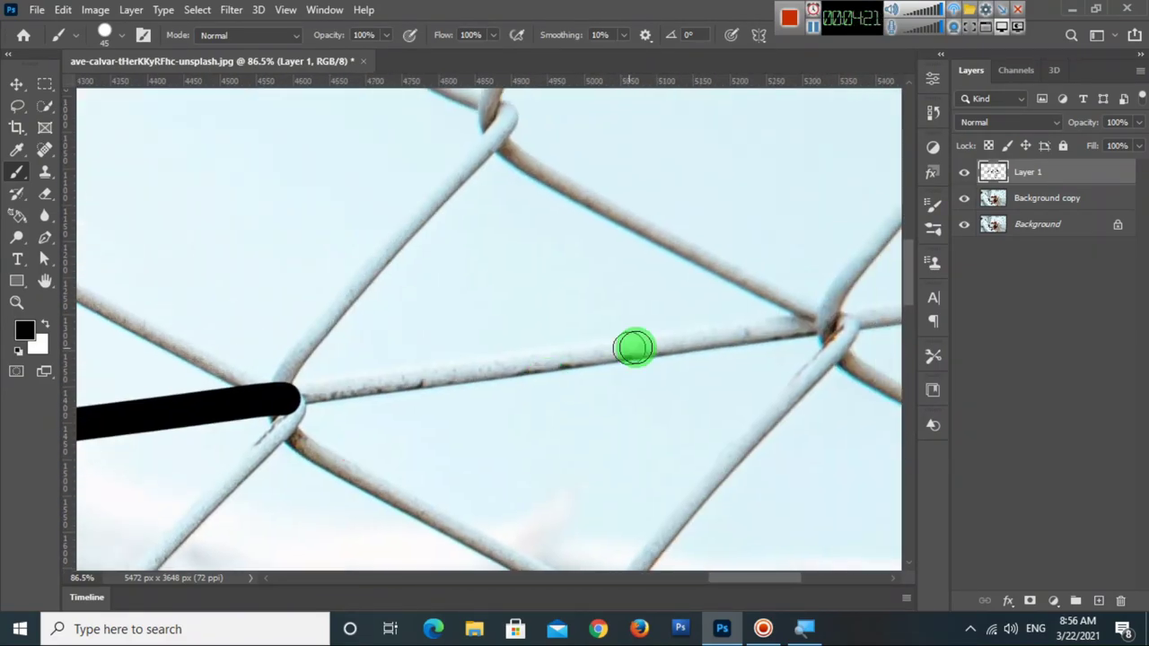
scroll(634, 347, "right", 3)
left_click(590, 384, "shift")
scroll(243, 410, "down", 5)
scroll(449, 374, "up", 3)
scroll(204, 391, "up", 2)
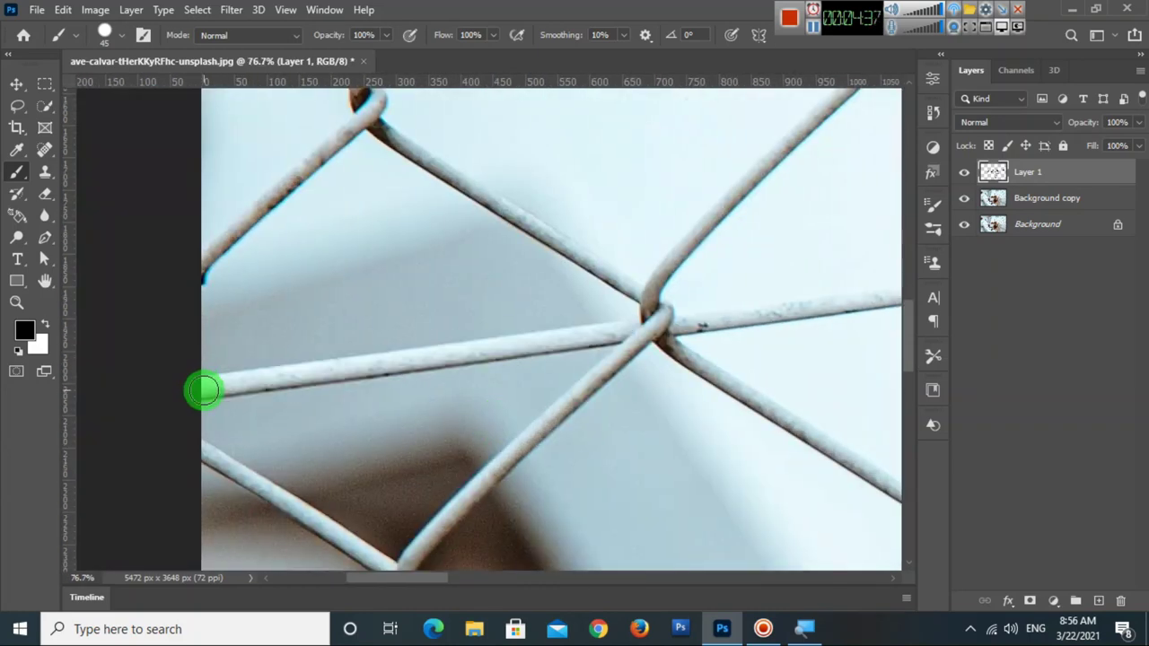
left_click(654, 330, "shift")
Mark a junction with a black dot and paint straight strokes up its wires.
scroll(654, 330, "right", 3)
left_click(461, 393)
scroll(687, 363, "right", 5)
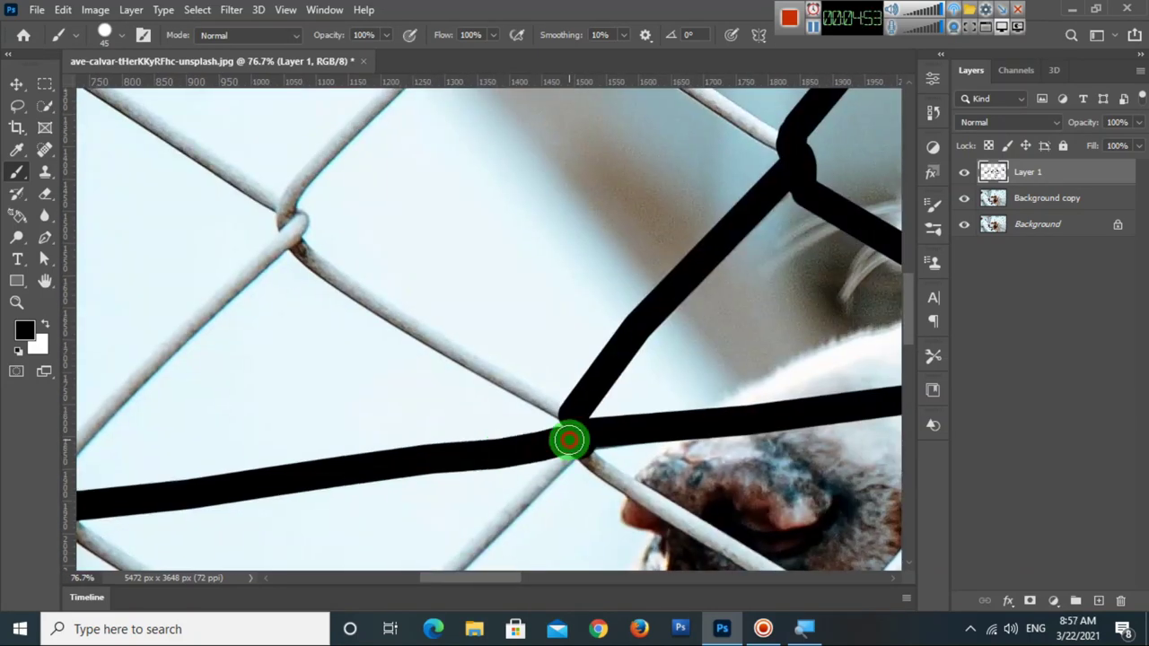
scroll(570, 441, "down", 2)
scroll(418, 395, "up", 1)
scroll(563, 482, "up", 2)
left_click(528, 363, "shift")
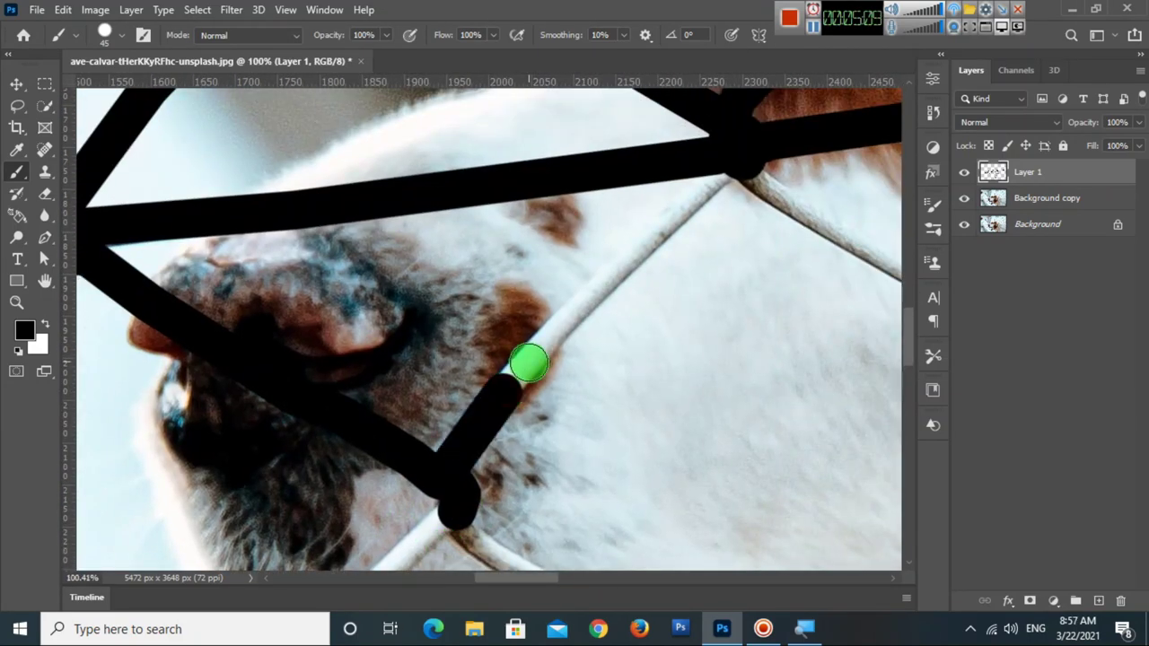
left_click(740, 169, "shift")
Paint the wire running down-left from the corner in black.
scroll(412, 260, "right", 4)
scroll(413, 260, "up", 1)
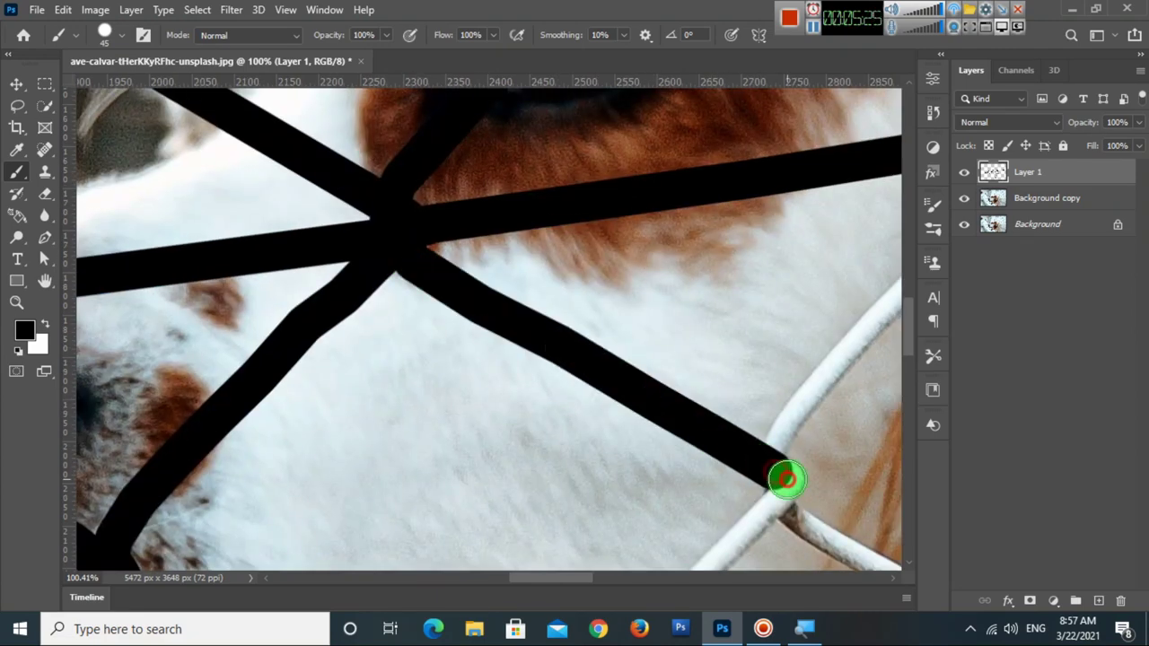
left_click_drag(786, 479, 692, 141)
mouse_move(692, 141)
left_mouse_down()
mouse_move(461, 390)
mouse_move(421, 509)
left_mouse_up()
left_click_drag(422, 508, 455, 542)
Move to another part of the fence and paint black over more wires.
scroll(377, 476, "down", 5)
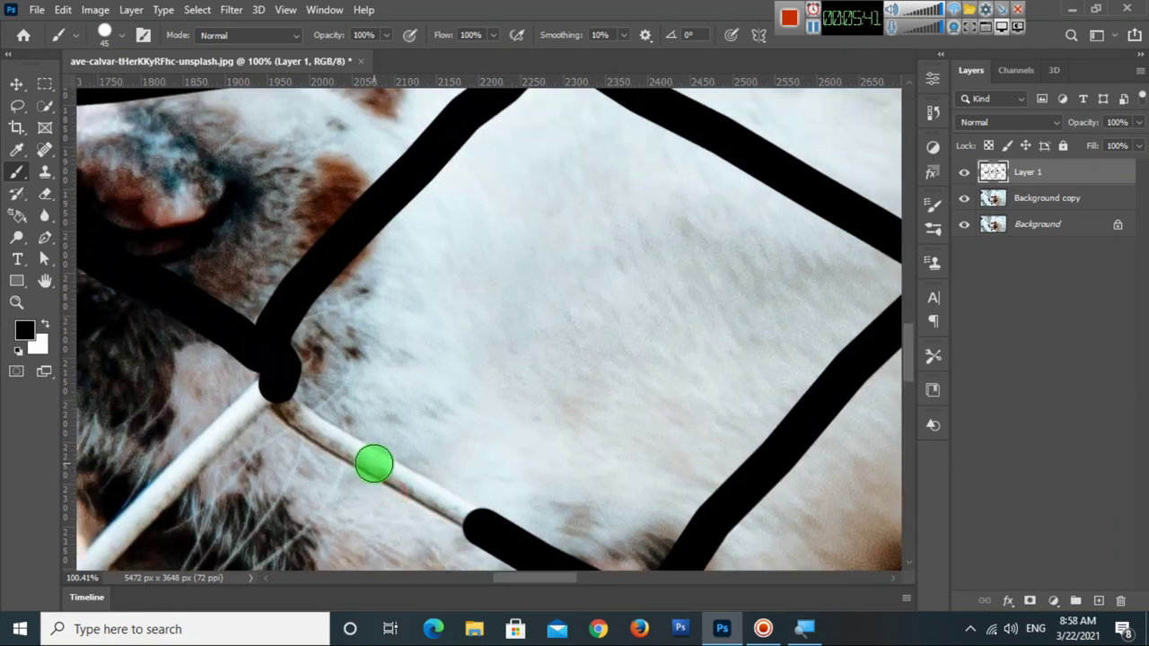
scroll(368, 360, "down", 3)
scroll(373, 345, "left", 5)
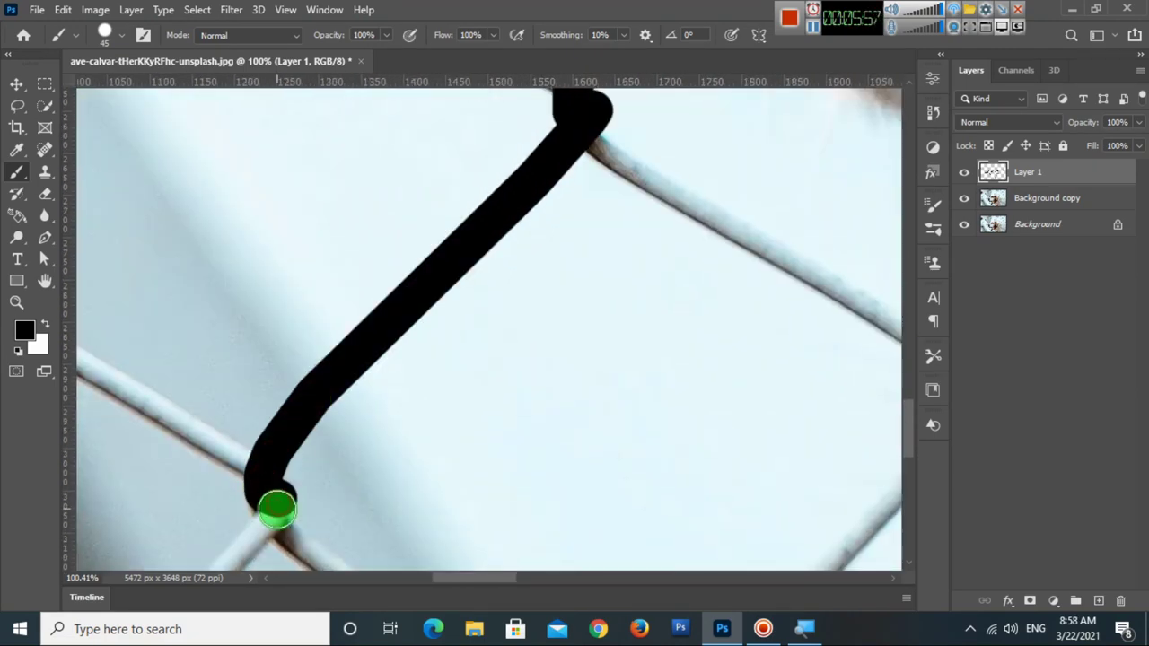
scroll(377, 270, "down", 5)
scroll(395, 265, "left", 5)
scroll(423, 291, "up", 3)
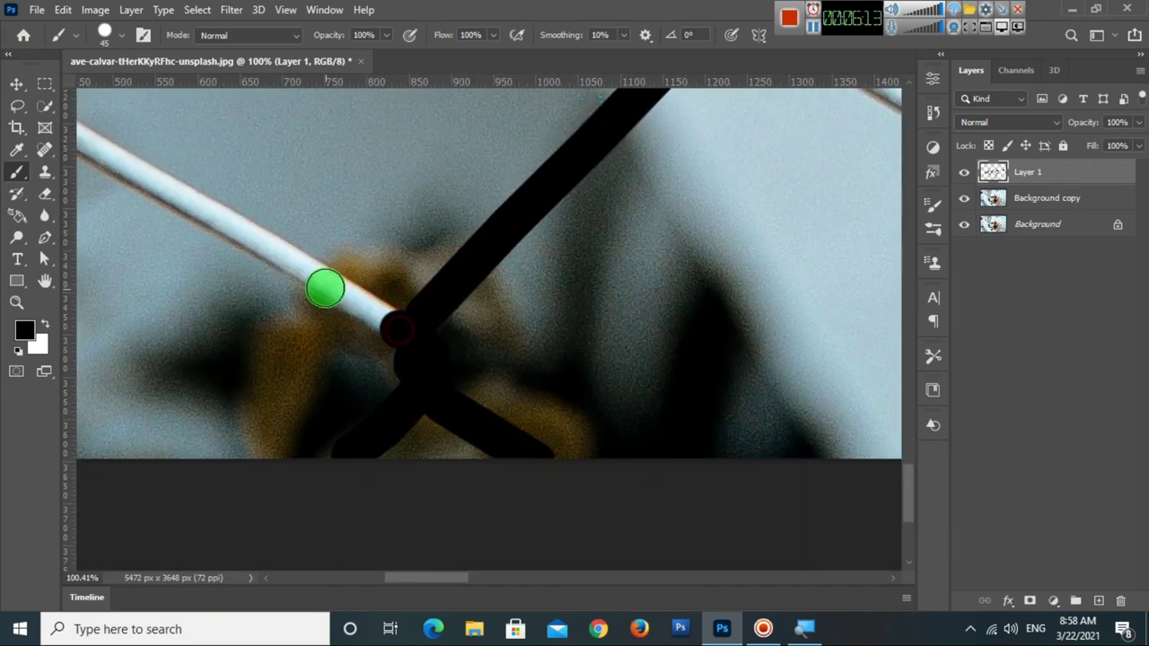
scroll(395, 269, "left", 5)
scroll(431, 369, "up", 3)
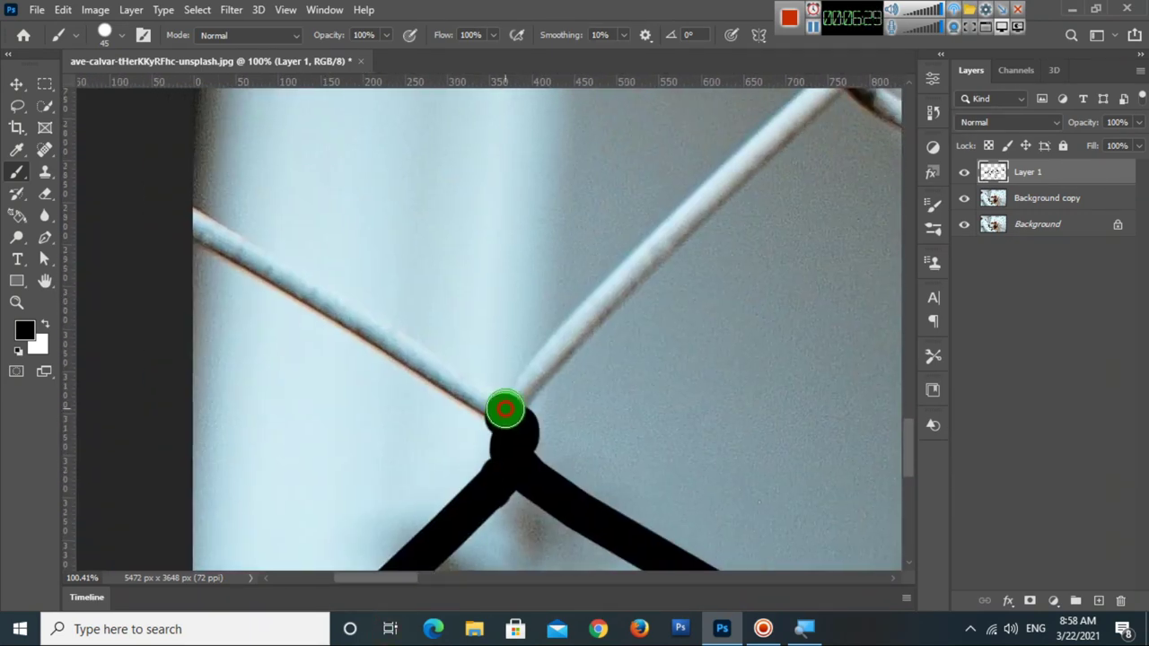
scroll(359, 467, "right", 3)
scroll(539, 189, "up", 3)
left_click_drag(524, 335, 341, 179)
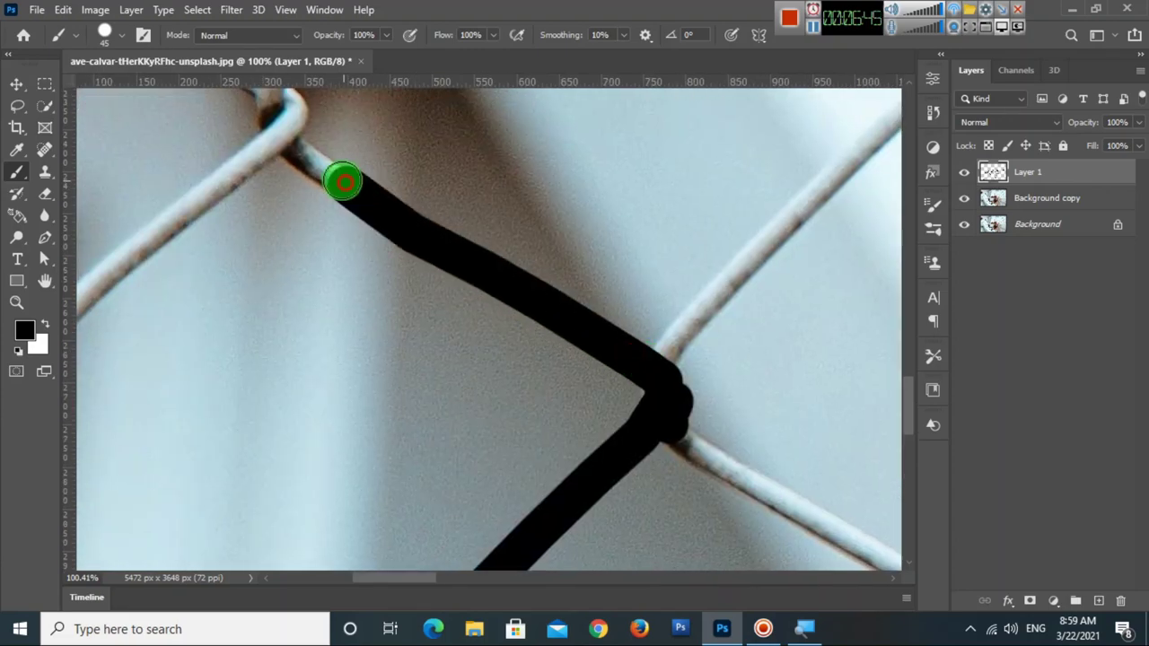
scroll(350, 269, "up", 3)
Cover the newly shown wires with straight black strokes up to the junction.
left_click_drag(359, 341, 334, 437)
left_click_drag(142, 308, 198, 472)
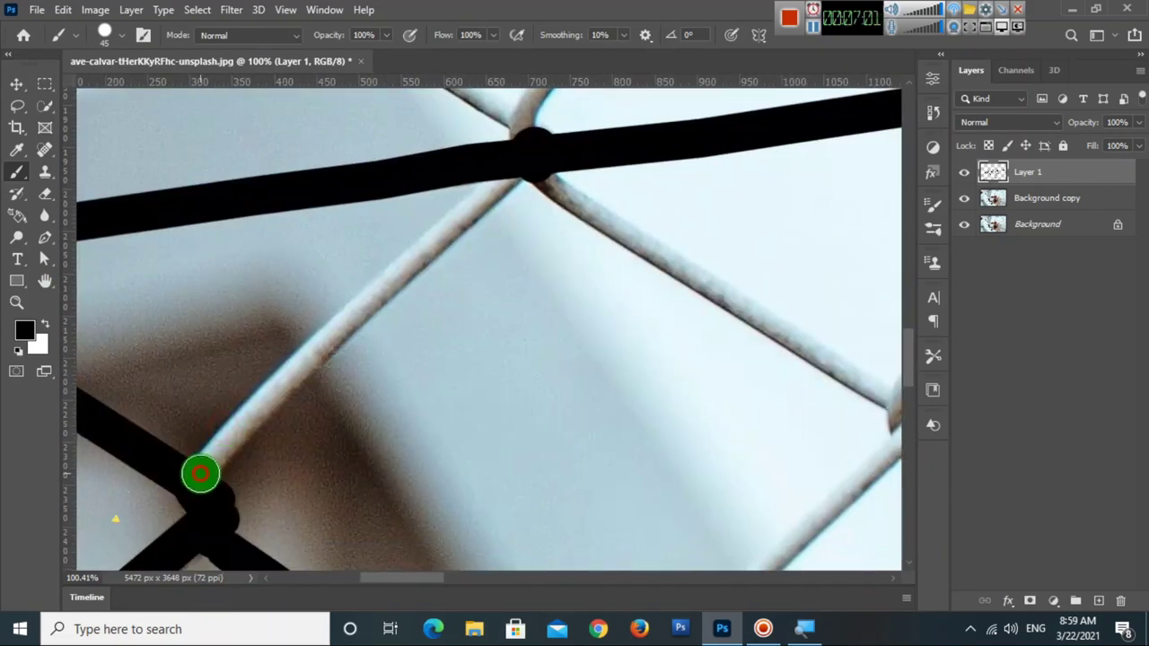
mouse_move(775, 413)
left_mouse_down()
mouse_move(428, 369)
mouse_move(366, 326)
mouse_move(751, 480)
mouse_move(380, 404)
mouse_move(539, 457)
mouse_move(350, 356)
mouse_move(565, 443)
left_mouse_up()
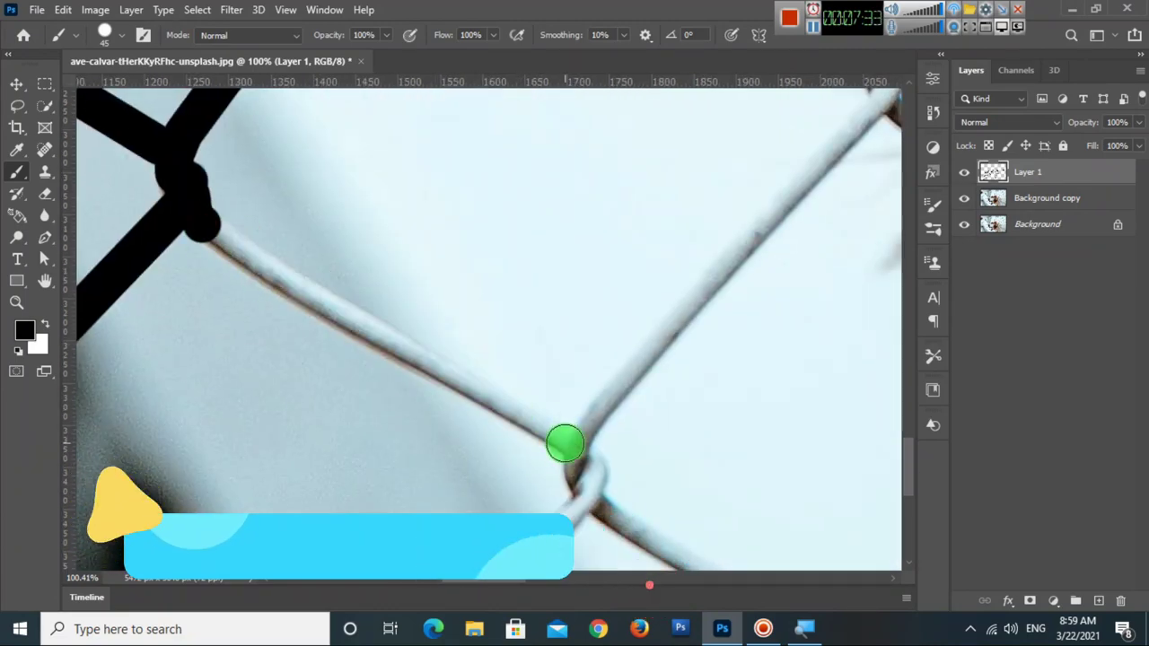
left_click(410, 461, "shift")
left_click_drag(410, 461, 347, 306)
left_click(425, 193, "shift")
mouse_move(425, 193)
left_mouse_down()
mouse_move(500, 296)
mouse_move(275, 193)
mouse_move(398, 495)
mouse_move(487, 416)
mouse_move(260, 314)
mouse_move(390, 349)
mouse_move(475, 310)
mouse_move(376, 463)
mouse_move(297, 524)
mouse_move(300, 415)
mouse_move(688, 524)
mouse_move(579, 388)
mouse_move(757, 584)
mouse_move(585, 498)
left_mouse_up()
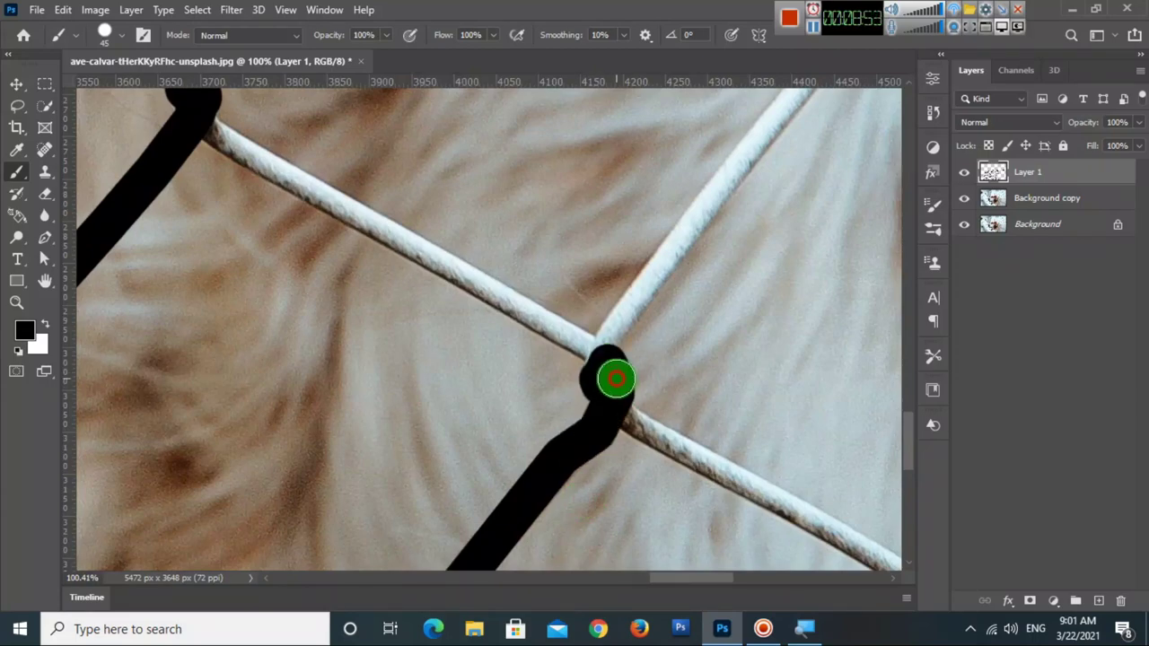
mouse_move(616, 379)
left_mouse_down()
mouse_move(565, 436)
mouse_move(385, 549)
mouse_move(338, 416)
mouse_move(496, 233)
mouse_move(569, 405)
mouse_move(464, 511)
mouse_move(626, 326)
mouse_move(304, 488)
left_mouse_up()
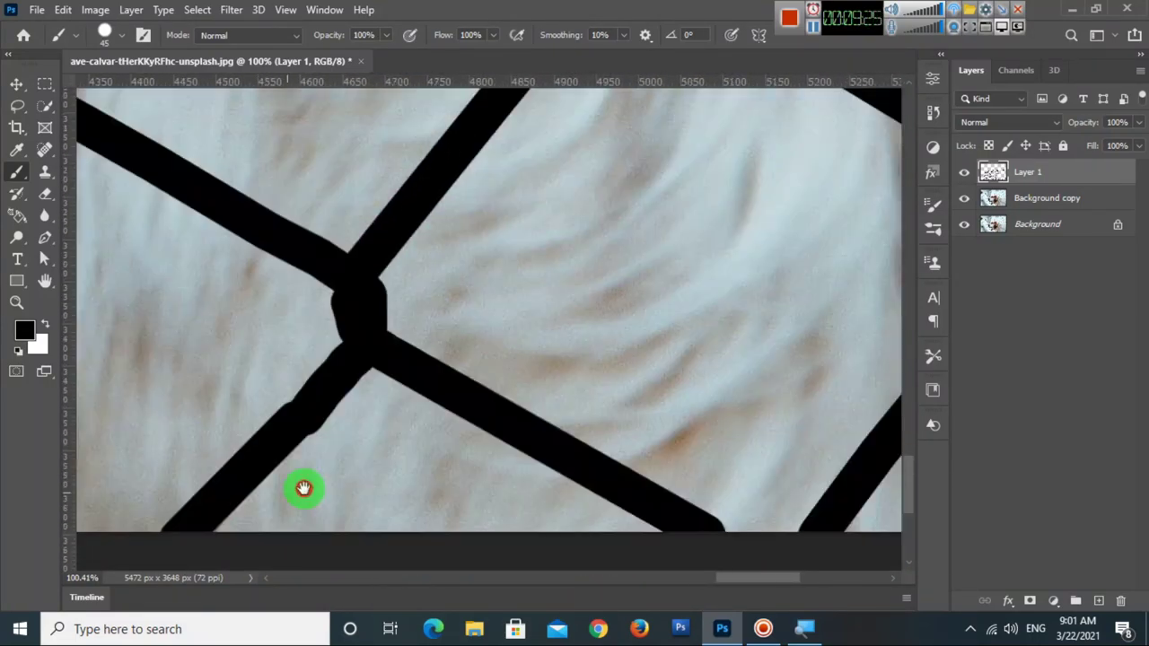
Fit the whole image to find unpainted wires and cover those leading to junctions.
key("ctrl+0")
scroll(551, 385, "up", 3)
scroll(467, 350, "up", 2)
mouse_move(515, 141)
left_mouse_down()
mouse_move(431, 229)
mouse_move(539, 464)
mouse_move(383, 547)
mouse_move(632, 231)
mouse_move(610, 246)
mouse_move(731, 315)
mouse_move(519, 252)
left_mouse_up()
scroll(783, 386, "down", 3)
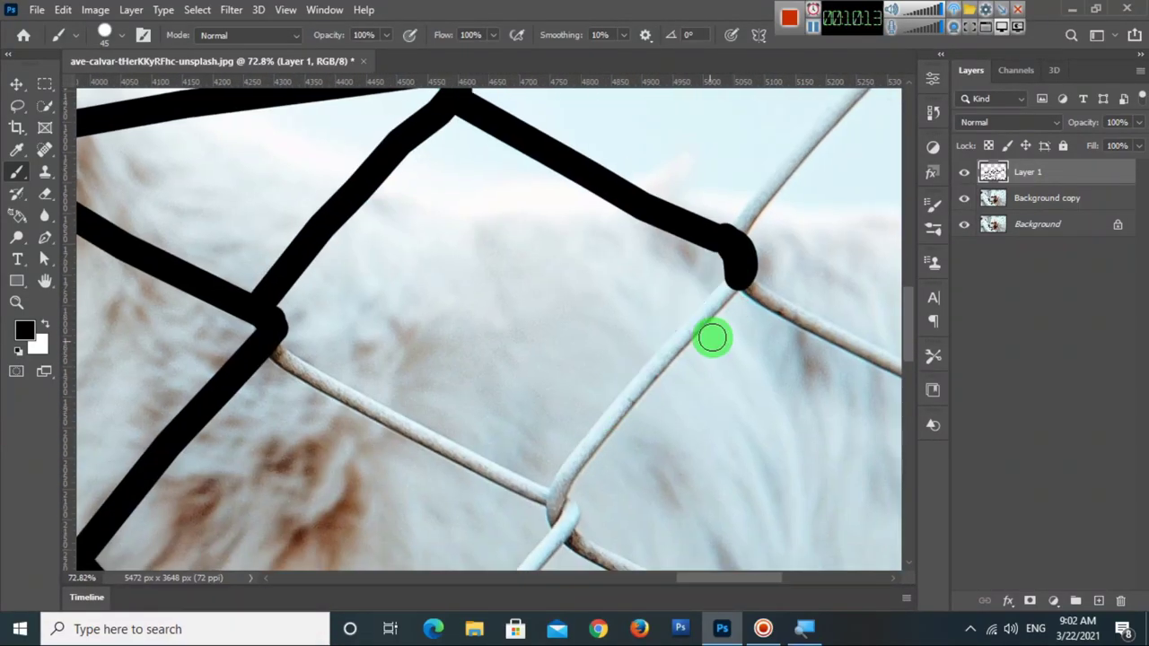
left_click_drag(759, 139, 586, 403)
left_click_drag(436, 306, 296, 225)
scroll(170, 308, "down", 3)
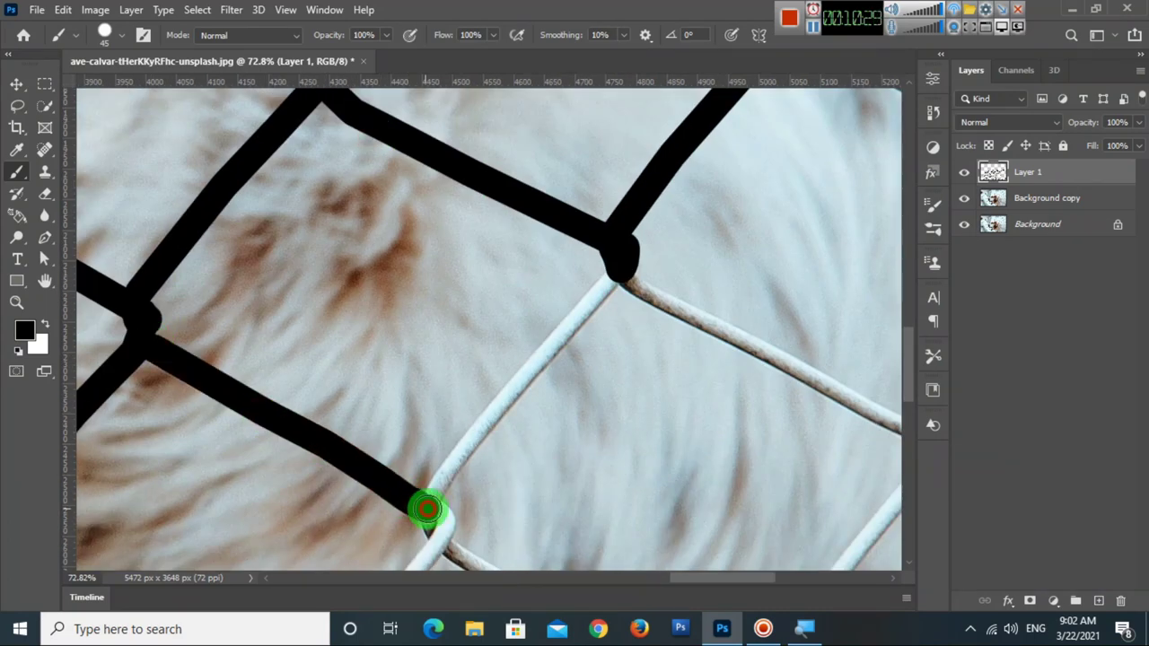
Paint the remaining wire segments around the junctions and at the right edge.
left_click_drag(556, 356, 619, 261)
left_click_drag(620, 260, 724, 343)
scroll(456, 321, "right", 5)
scroll(569, 376, "down", 3)
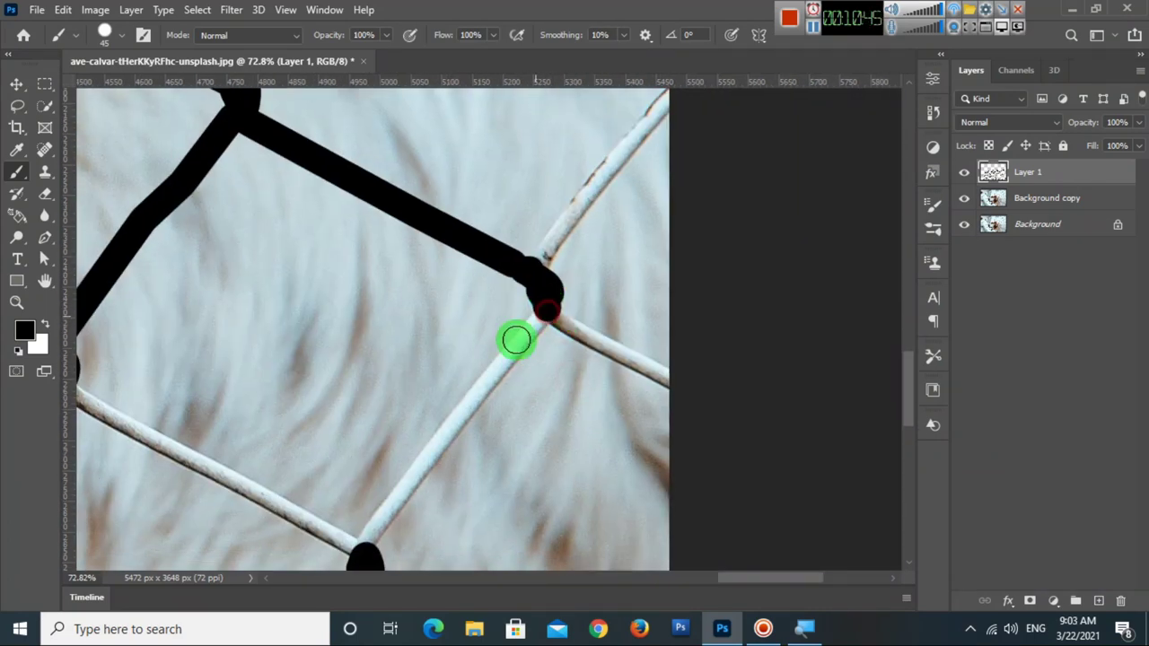
left_click_drag(588, 155, 440, 355)
left_click_drag(396, 407, 489, 296)
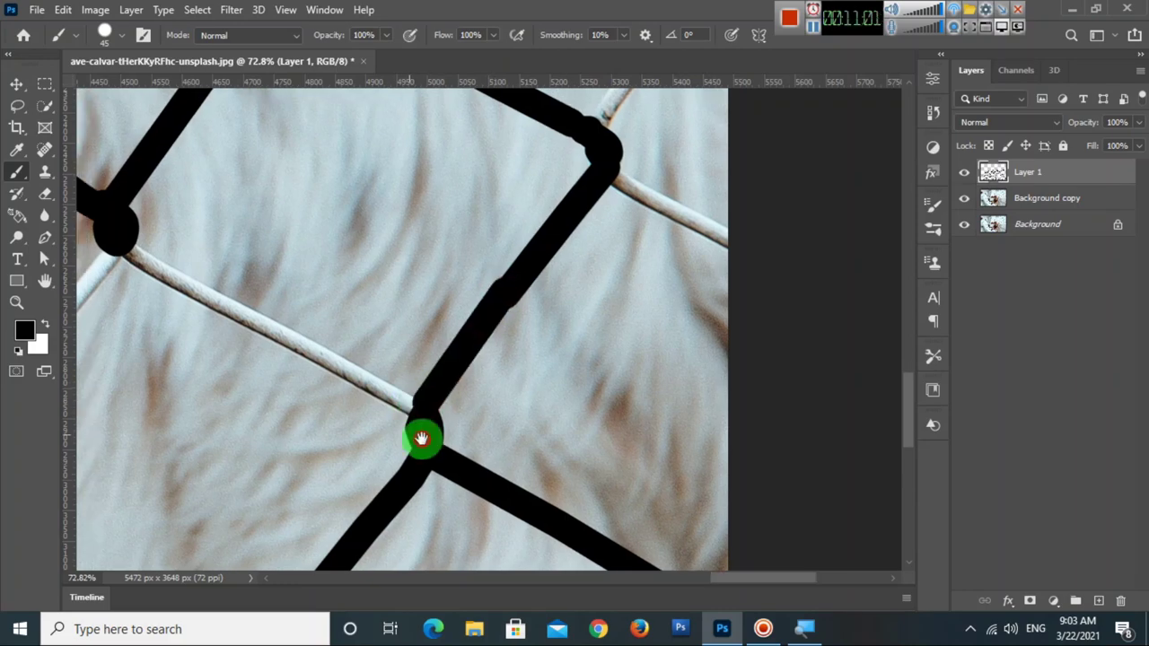
mouse_move(421, 437)
left_mouse_down()
mouse_move(295, 429)
mouse_move(290, 295)
mouse_move(389, 293)
mouse_move(278, 380)
mouse_move(526, 390)
left_mouse_up()
left_click_drag(282, 308, 431, 425)
scroll(431, 426, "up", 2)
left_click_drag(296, 395, 451, 180)
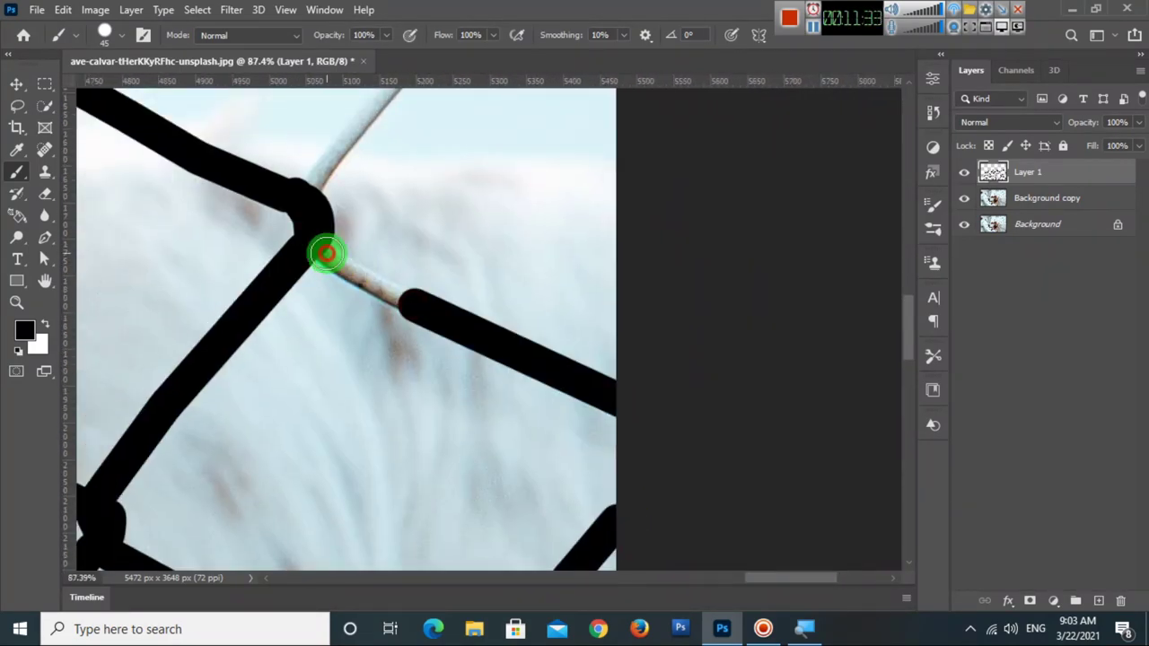
scroll(539, 387, "down", 3)
Paint black over the wire segments around the upper fence junctions and check coverage.
scroll(512, 378, "up", 3)
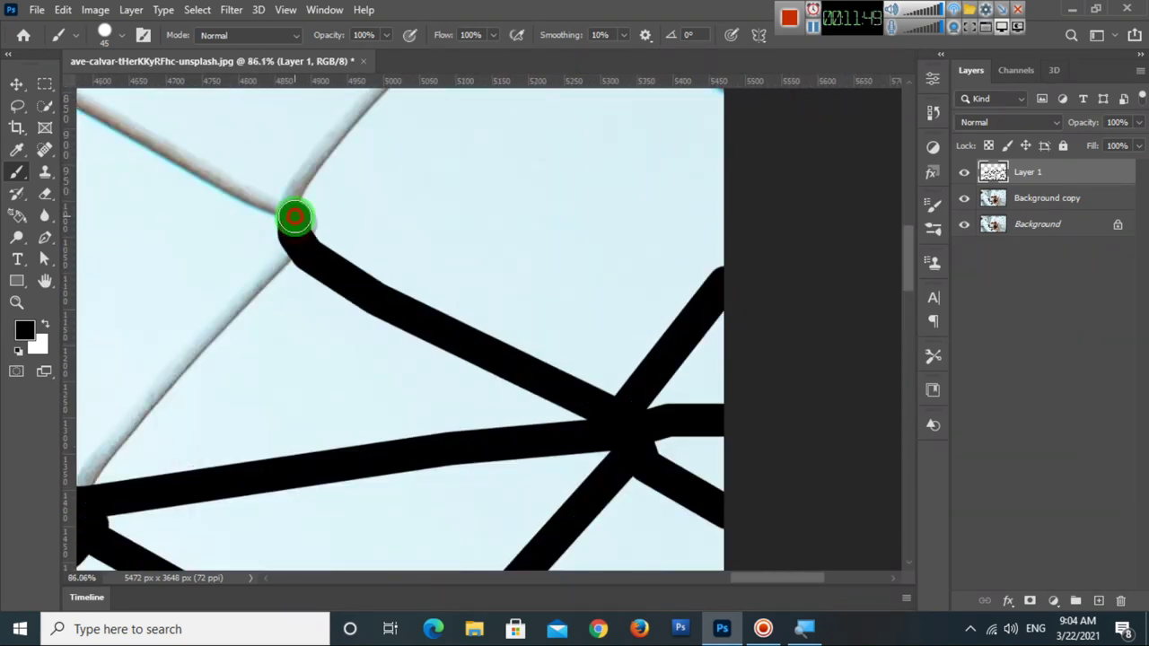
mouse_move(295, 218)
left_mouse_down()
mouse_move(359, 341)
mouse_move(431, 290)
mouse_move(505, 498)
mouse_move(175, 251)
mouse_move(225, 372)
mouse_move(477, 452)
mouse_move(211, 235)
mouse_move(500, 168)
left_mouse_up()
mouse_move(500, 168)
left_mouse_down()
mouse_move(275, 421)
mouse_move(552, 308)
mouse_move(329, 219)
mouse_move(477, 159)
mouse_move(464, 296)
mouse_move(359, 185)
mouse_move(342, 362)
mouse_move(303, 413)
mouse_move(244, 342)
mouse_move(379, 320)
mouse_move(464, 290)
mouse_move(316, 366)
left_mouse_up()
mouse_move(573, 530)
left_mouse_down()
mouse_move(457, 239)
mouse_move(372, 403)
mouse_move(296, 419)
mouse_move(307, 368)
left_mouse_up()
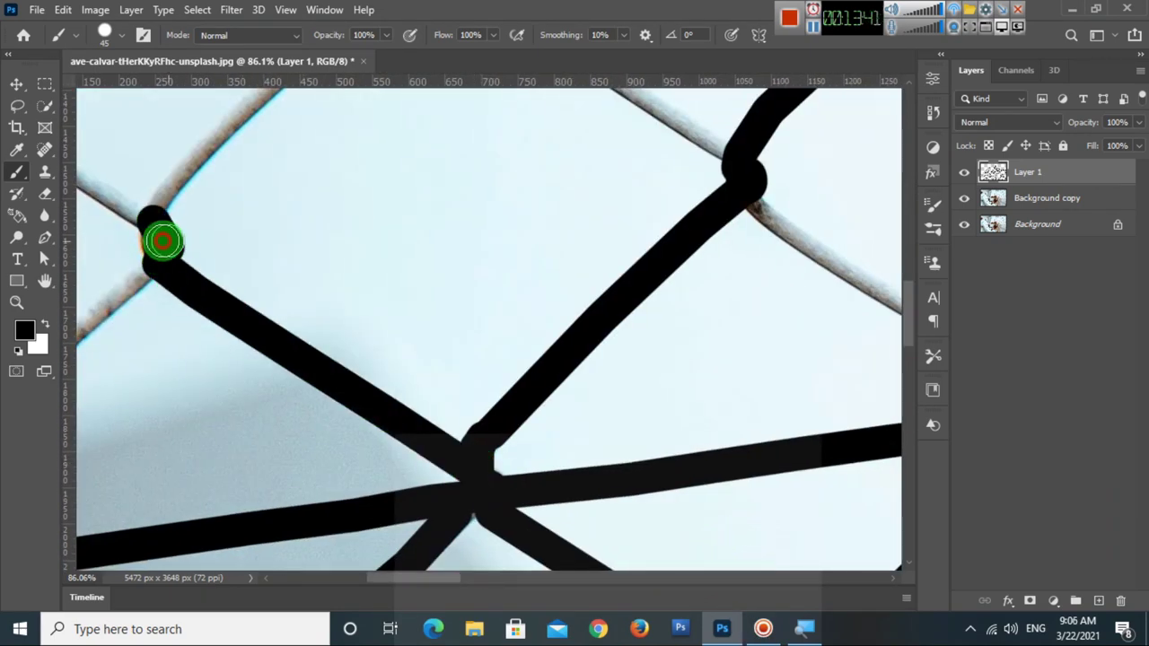
mouse_move(162, 240)
left_mouse_down()
mouse_move(379, 190)
mouse_move(303, 257)
mouse_move(380, 277)
mouse_move(510, 221)
mouse_move(404, 372)
mouse_move(508, 413)
mouse_move(249, 261)
mouse_move(144, 162)
mouse_move(354, 318)
mouse_move(397, 282)
mouse_move(526, 410)
mouse_move(439, 329)
mouse_move(410, 397)
mouse_move(584, 336)
mouse_move(605, 436)
mouse_move(497, 387)
mouse_move(539, 174)
mouse_move(621, 341)
mouse_move(619, 249)
mouse_move(494, 296)
mouse_move(336, 206)
mouse_move(295, 333)
mouse_move(115, 193)
mouse_move(260, 322)
mouse_move(218, 416)
mouse_move(128, 249)
mouse_move(314, 274)
mouse_move(347, 321)
mouse_move(512, 410)
mouse_move(367, 264)
mouse_move(634, 341)
mouse_move(521, 279)
mouse_move(464, 311)
mouse_move(457, 328)
mouse_move(475, 300)
mouse_move(423, 384)
mouse_move(154, 239)
left_mouse_up()
key("ctrl+0")
Paint black along more fence wires, working from a junction toward the upper left.
left_click_drag(369, 364, 440, 274)
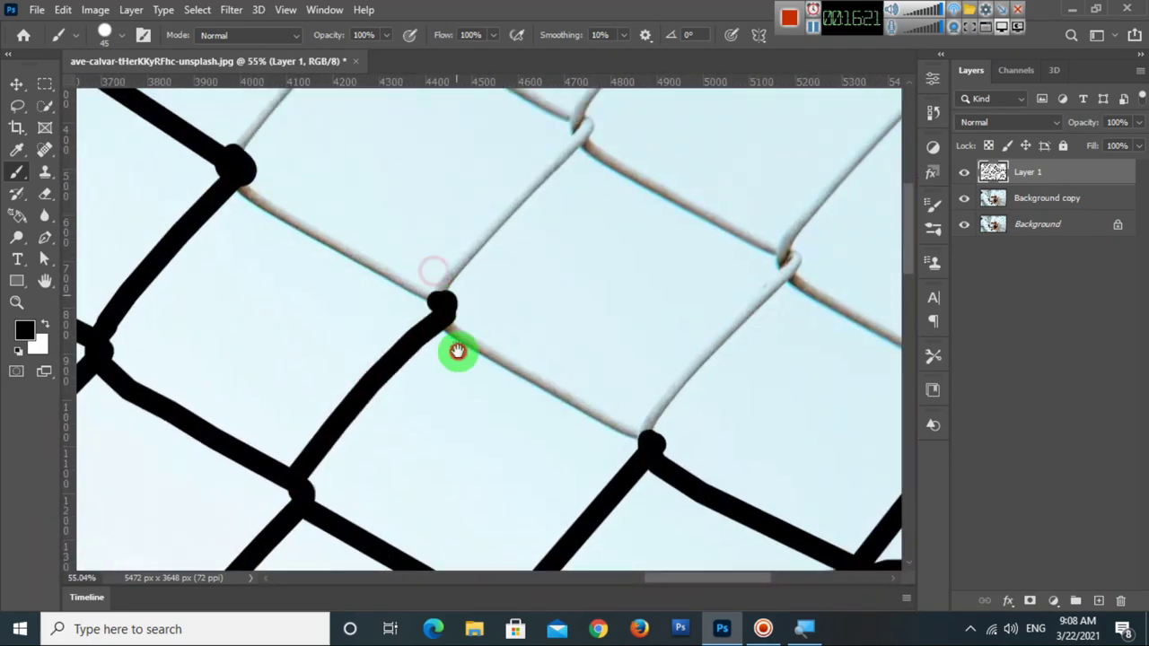
scroll(457, 349, "up", 3)
mouse_move(360, 350)
left_mouse_down()
mouse_move(503, 192)
mouse_move(687, 310)
left_mouse_up()
scroll(699, 416, "up", 2)
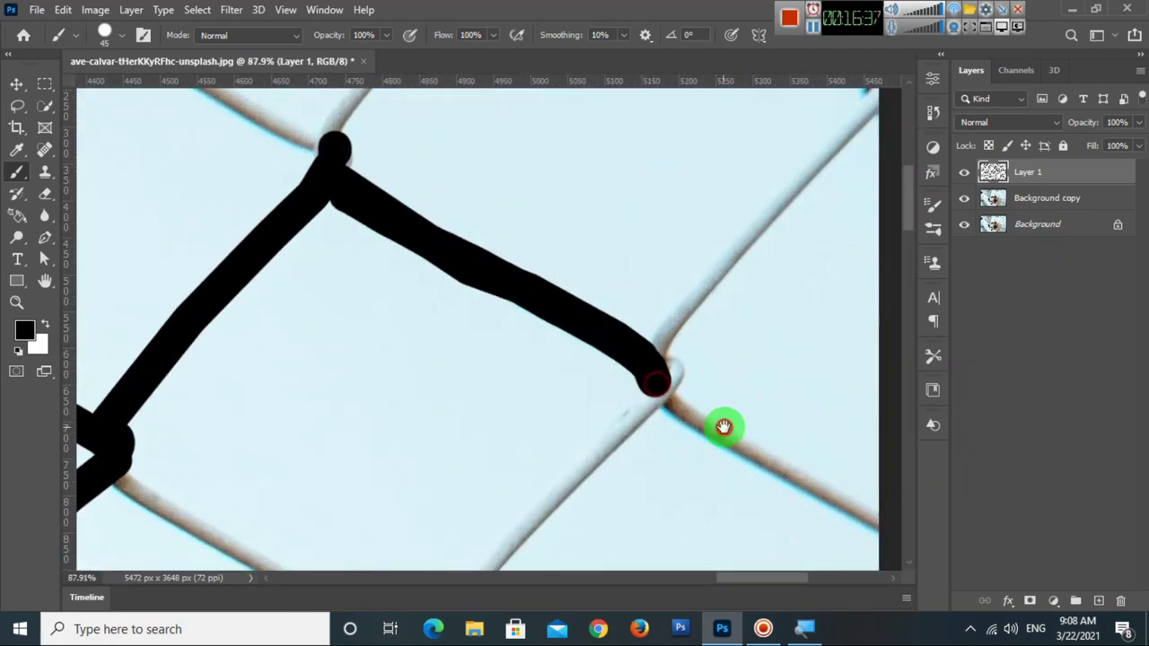
scroll(723, 423, "down", 3)
scroll(793, 413, "down", 3)
mouse_move(464, 368)
left_mouse_down()
mouse_move(182, 234)
mouse_move(263, 319)
left_mouse_up()
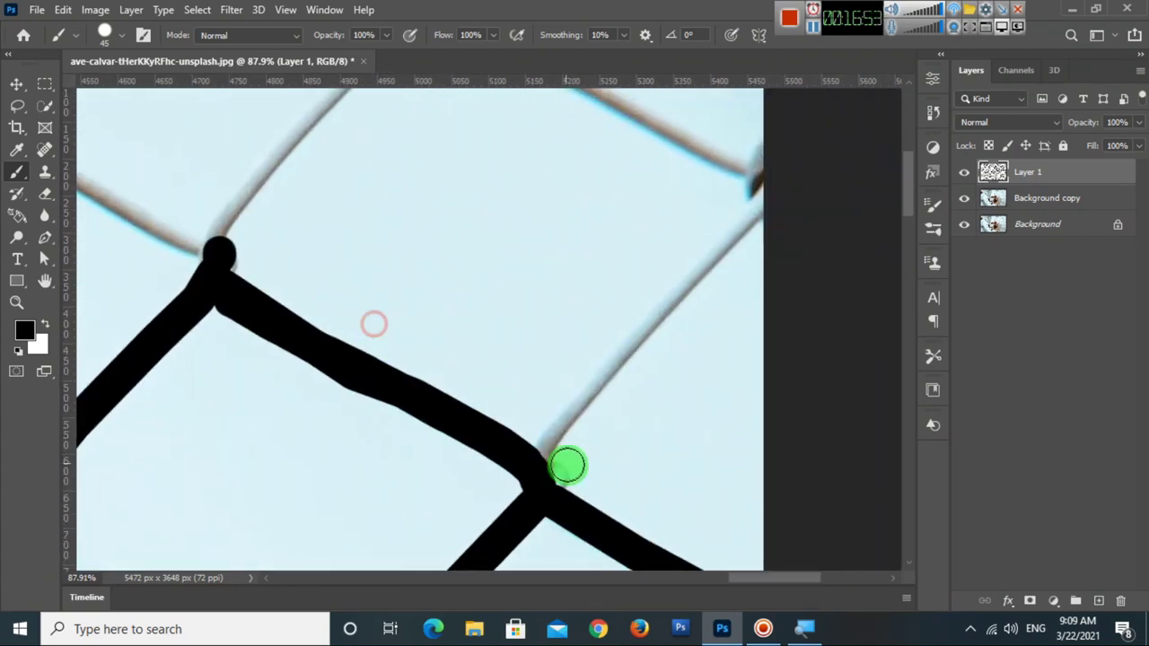
Cover the remaining wires along the photo's top edge in black.
mouse_move(553, 467)
left_mouse_down()
mouse_move(757, 218)
mouse_move(674, 308)
left_mouse_up()
left_click_drag(673, 308, 416, 134)
mouse_move(241, 269)
left_mouse_down()
mouse_move(447, 299)
mouse_move(386, 333)
left_mouse_up()
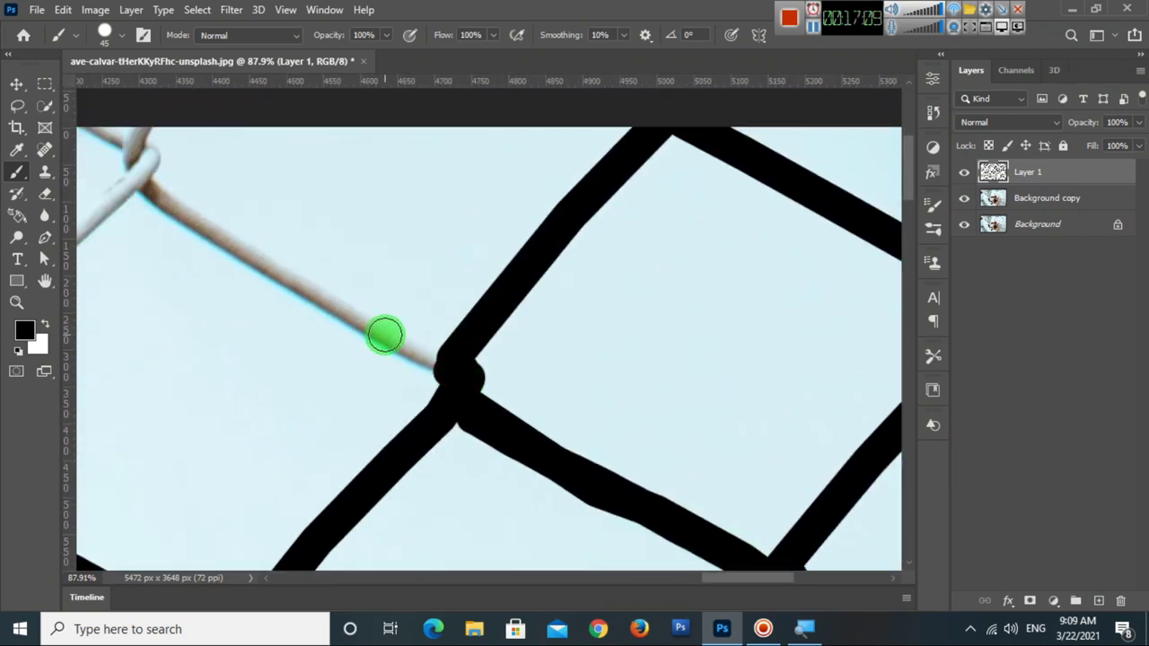
left_click_drag(449, 373, 203, 239)
mouse_move(203, 240)
left_mouse_down()
mouse_move(201, 302)
mouse_move(288, 220)
left_mouse_up()
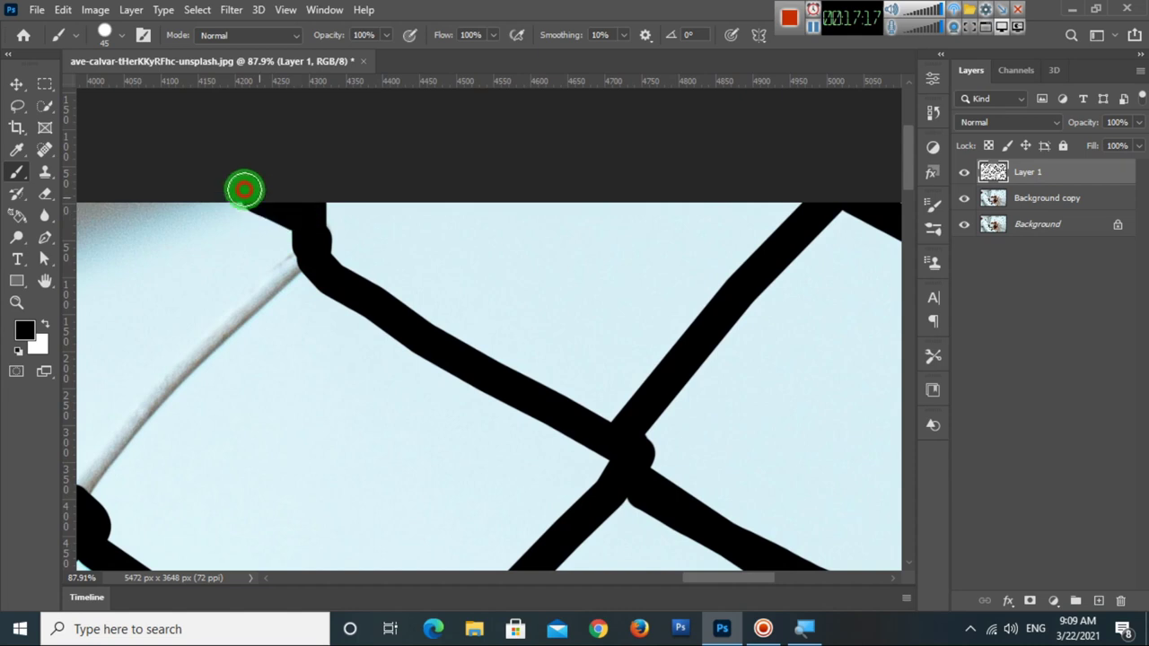
mouse_move(244, 188)
left_mouse_down()
mouse_move(304, 273)
mouse_move(247, 301)
mouse_move(429, 203)
mouse_move(311, 259)
left_mouse_up()
mouse_move(285, 298)
left_mouse_down()
mouse_move(332, 250)
mouse_move(330, 205)
mouse_move(308, 269)
mouse_move(257, 236)
left_mouse_up()
Zoom in on the dog's face to locate the uncovered grey wire.
scroll(458, 335, "down", 2)
scroll(458, 335, "down", 2)
scroll(461, 364, "down", 2)
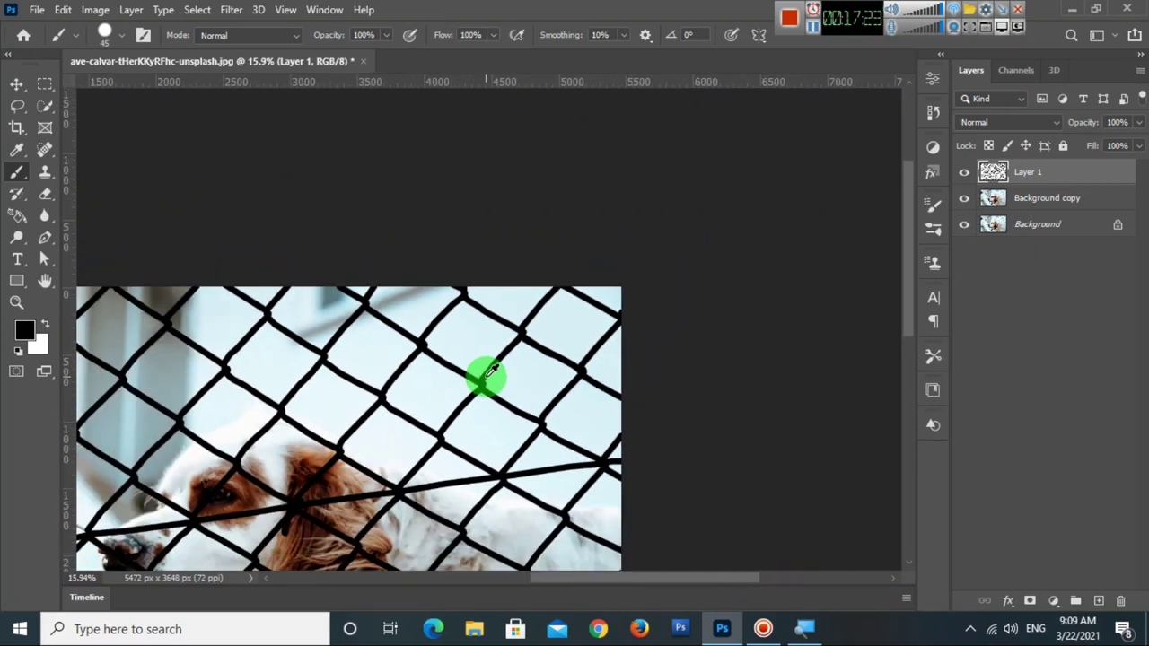
scroll(482, 380, "down", 2)
scroll(504, 413, "up", 1)
scroll(477, 416, "up", 2)
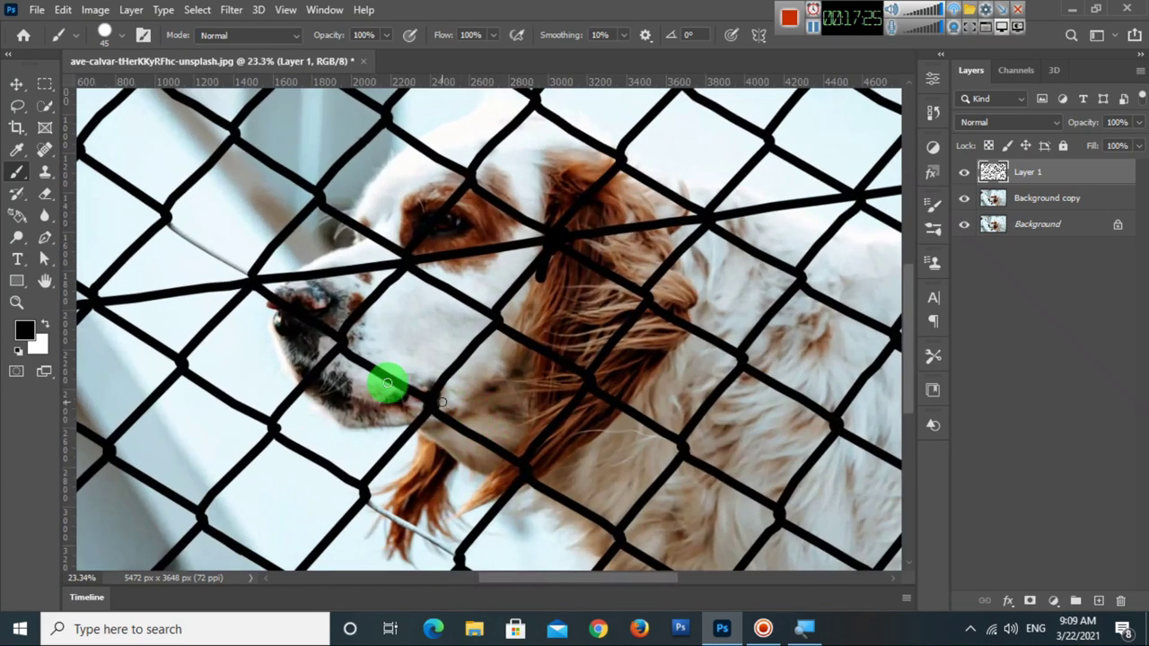
left_click_drag(385, 380, 372, 300)
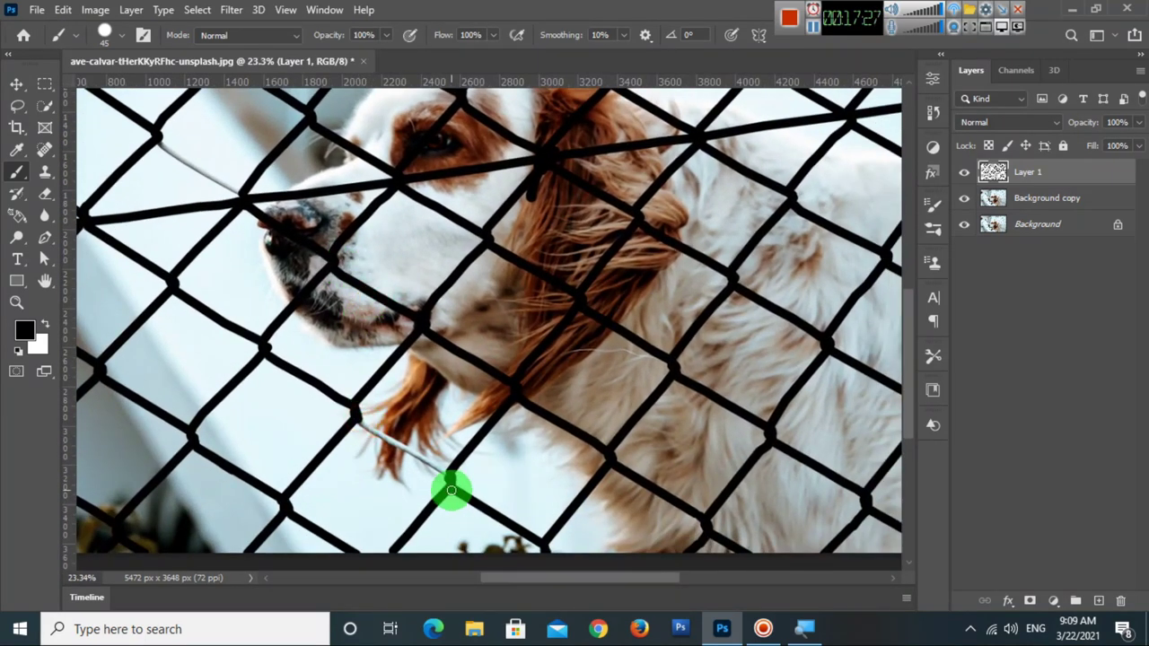
scroll(461, 474, "up", 2)
mouse_move(462, 488)
left_mouse_down()
mouse_move(461, 500)
mouse_move(563, 462)
left_mouse_up()
scroll(453, 497, "up", 1)
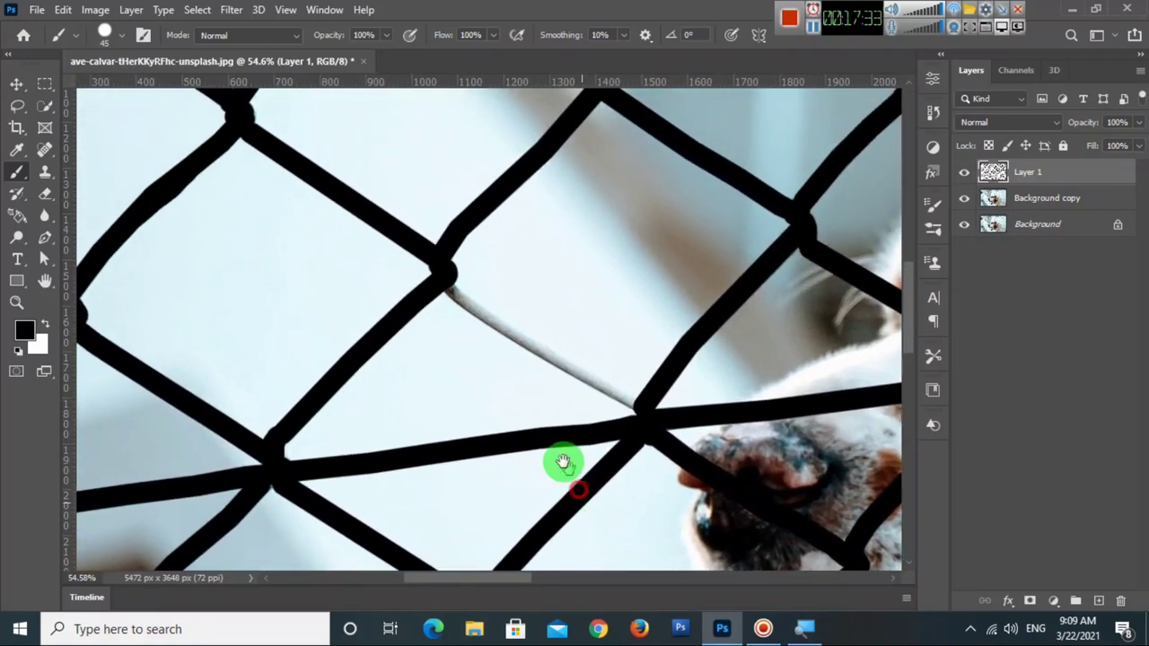
left_click_drag(445, 269, 516, 319)
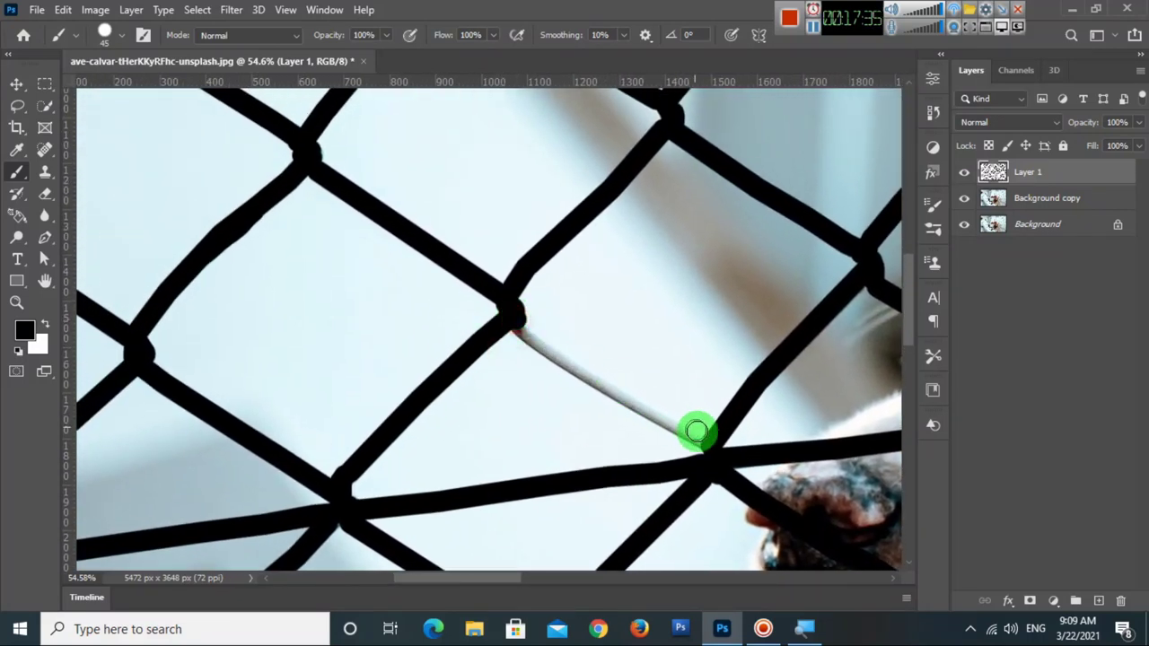
Paint a thick black straight line over the grey wire near the dog's face.
key("ctrl+z")
left_click(706, 446, "shift")
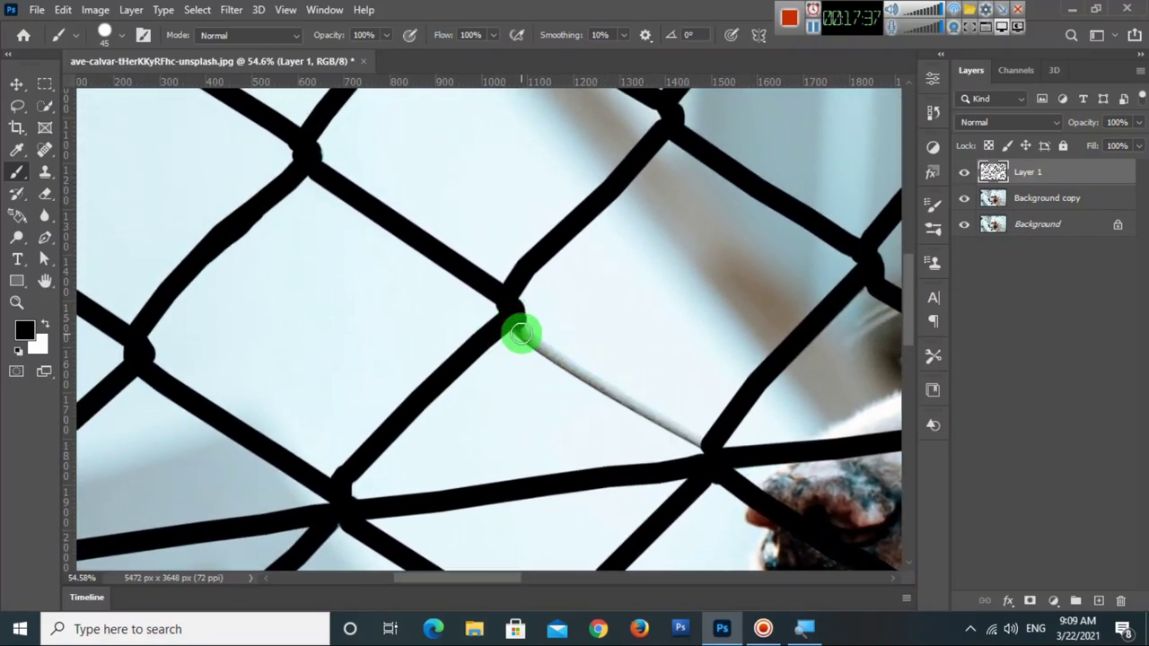
mouse_move(514, 325)
left_mouse_down()
mouse_move(714, 447)
mouse_move(815, 554)
left_mouse_up()
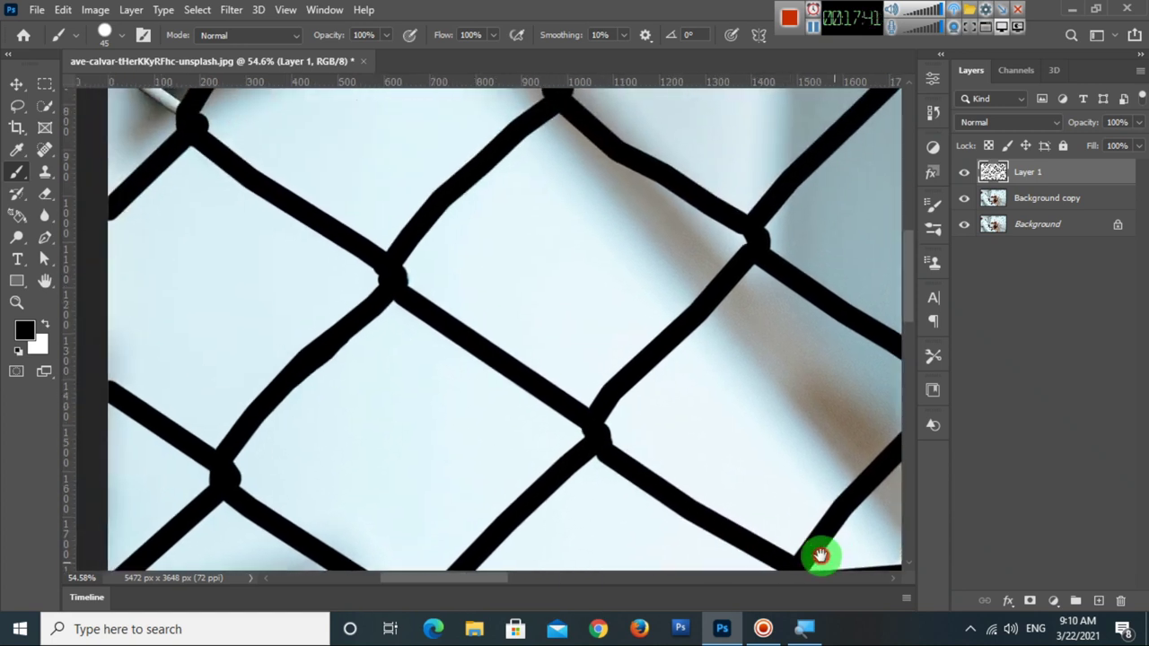
Zoom back out to confirm every fence wire is covered in black.
left_click_drag(269, 159, 381, 310)
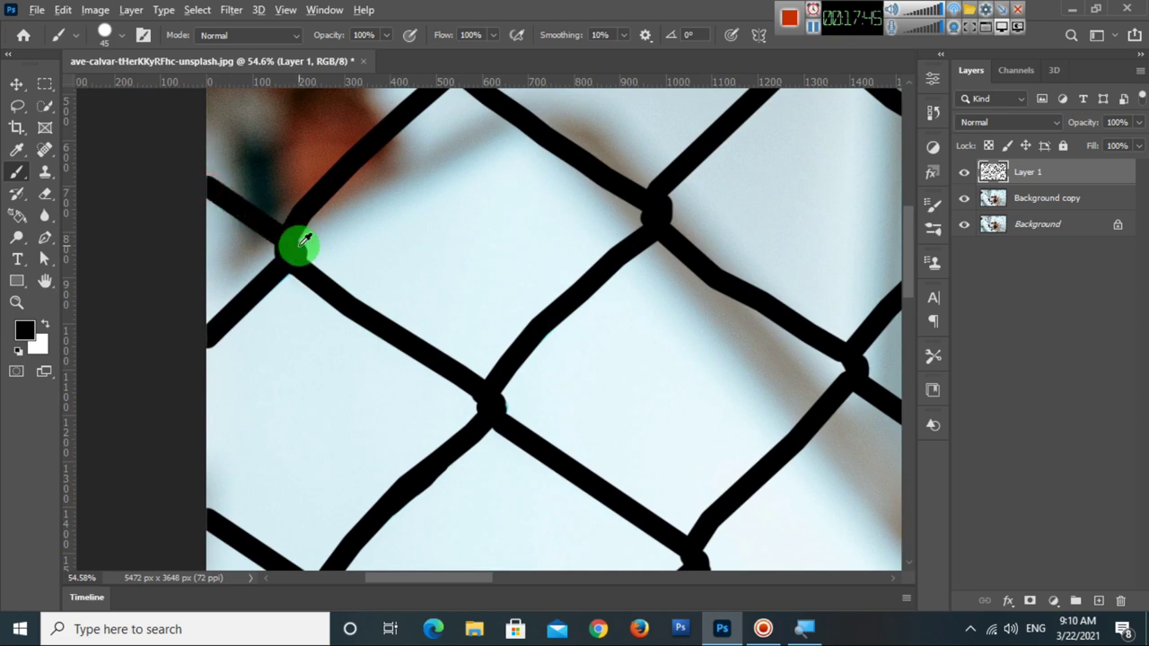
scroll(305, 241, "down", 3)
scroll(333, 275, "down", 3)
scroll(375, 354, "up", 1)
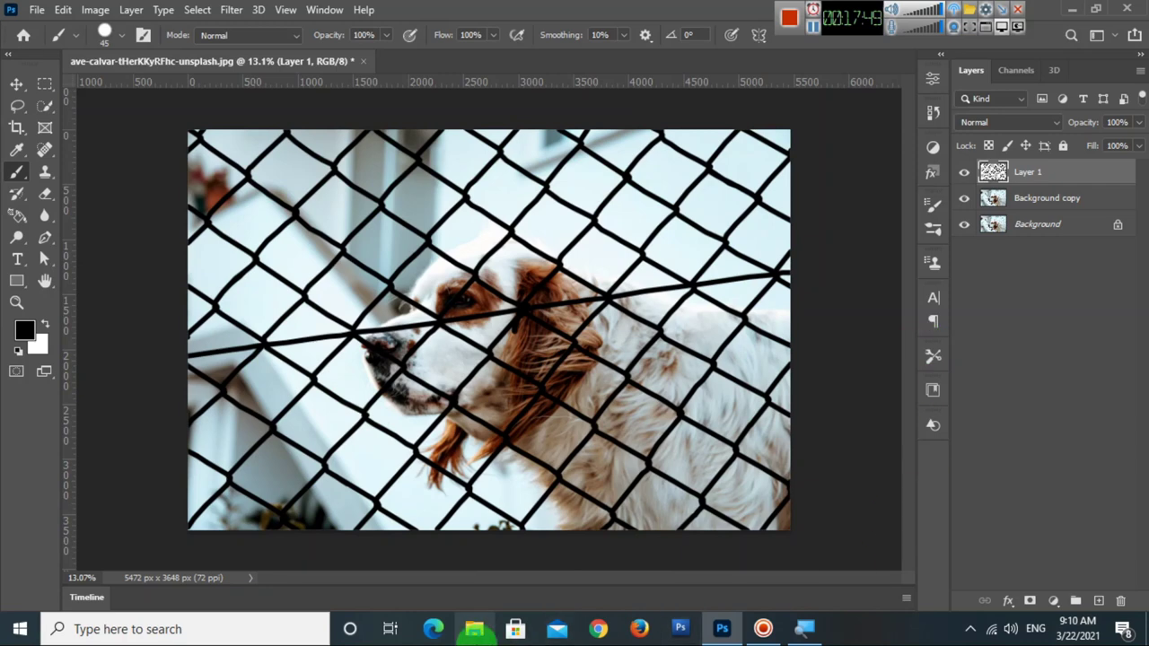
Load Layer 1's painted fence as a selection, hide Layer 1, and select Background copy.
left_click(997, 172, "ctrl")
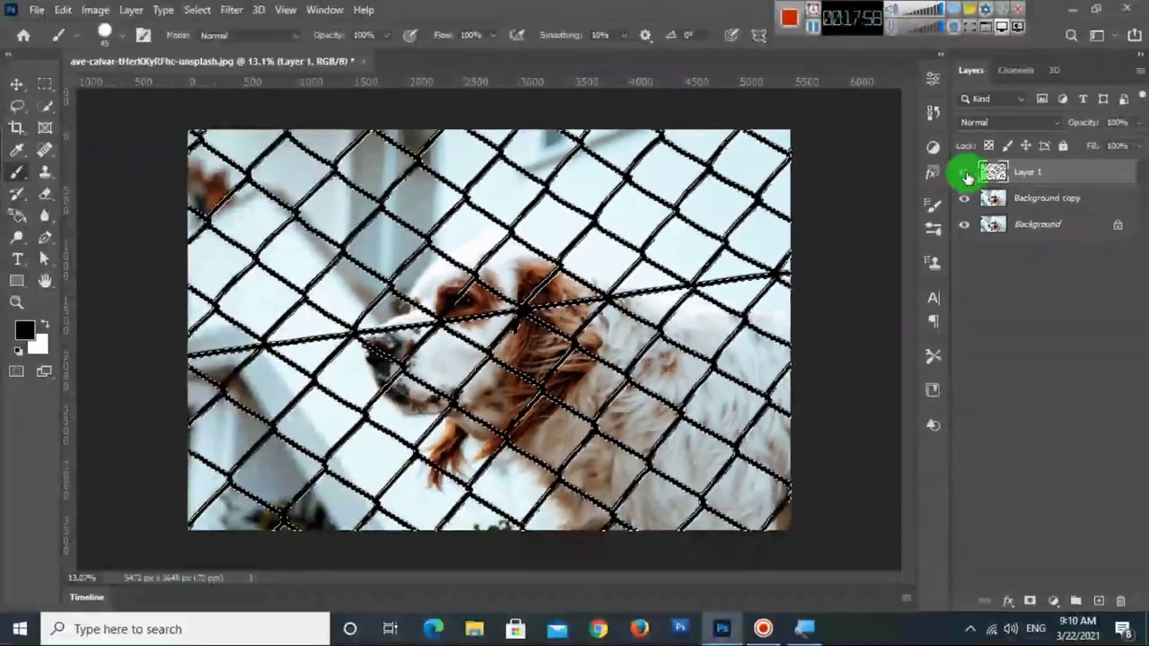
left_click(965, 172)
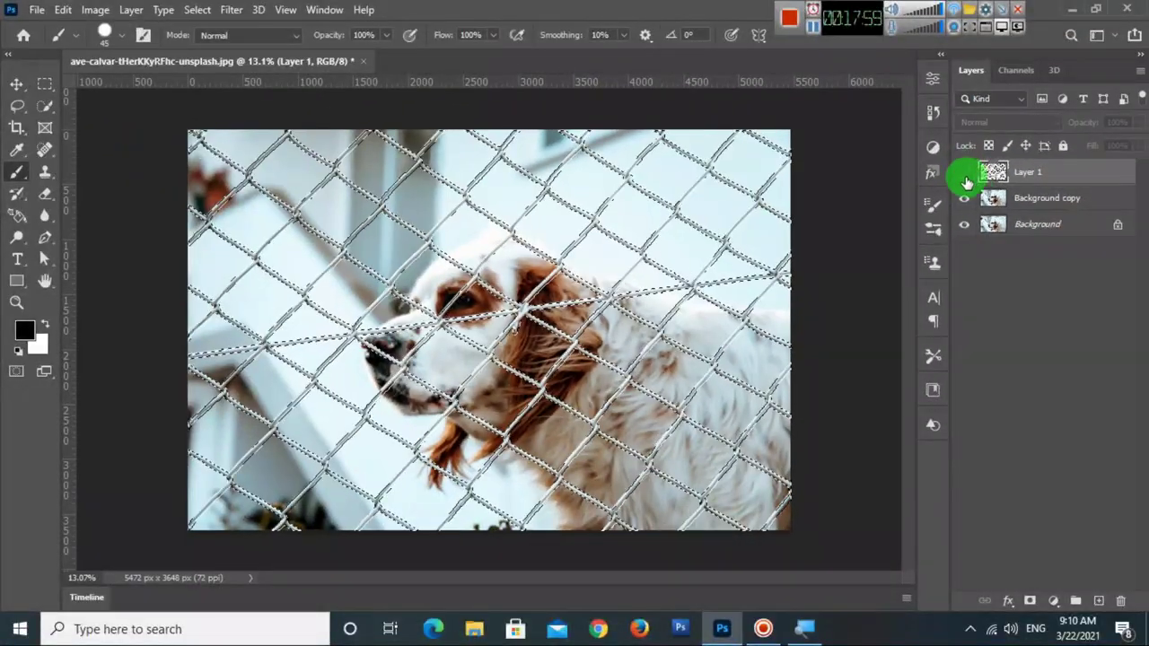
left_click(1023, 209)
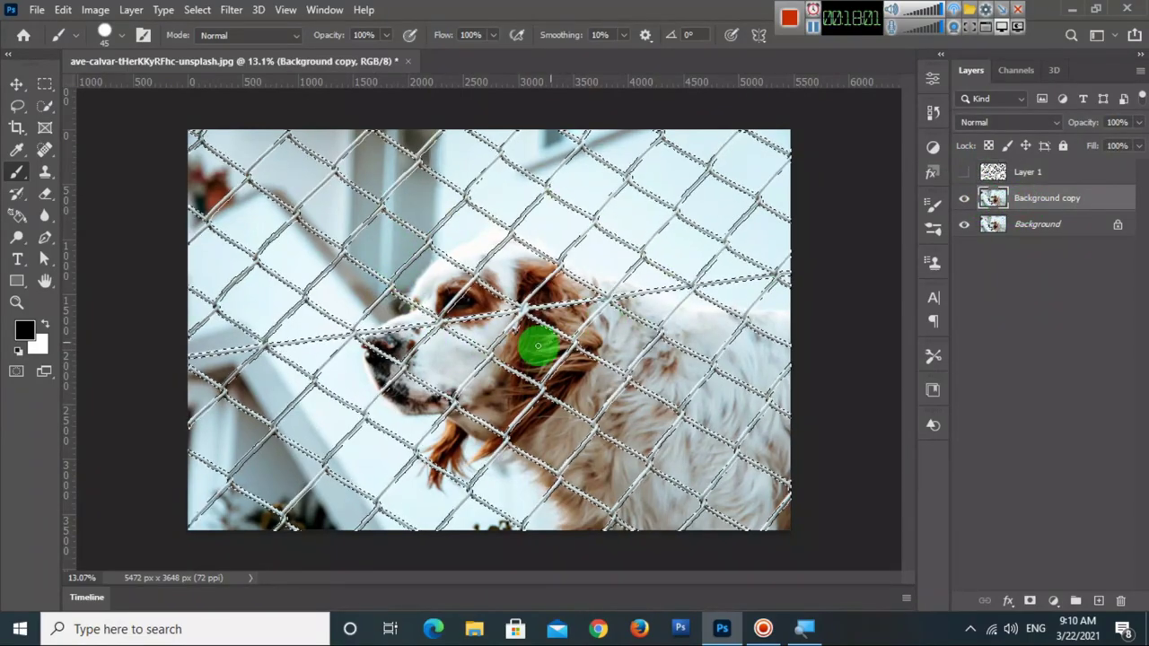
Zoom in and out to inspect the fence selection outline.
scroll(538, 345, "up", 1)
scroll(474, 372, "up", 1)
scroll(474, 377, "up", 1)
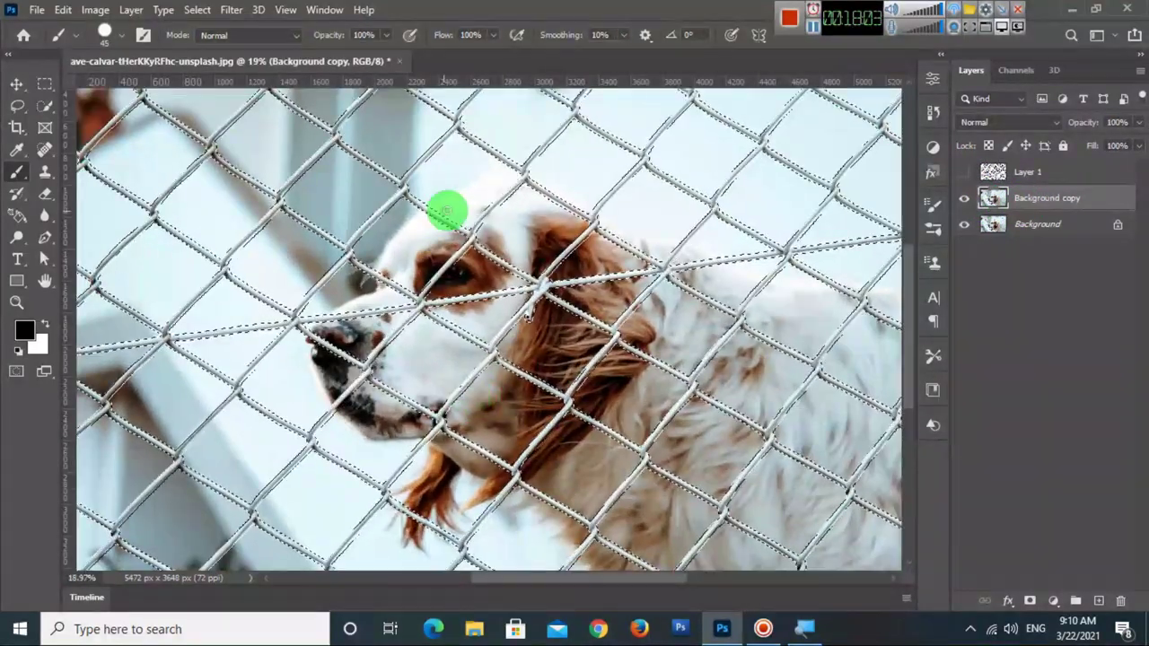
scroll(546, 320, "down", 3)
scroll(544, 354, "up", 2)
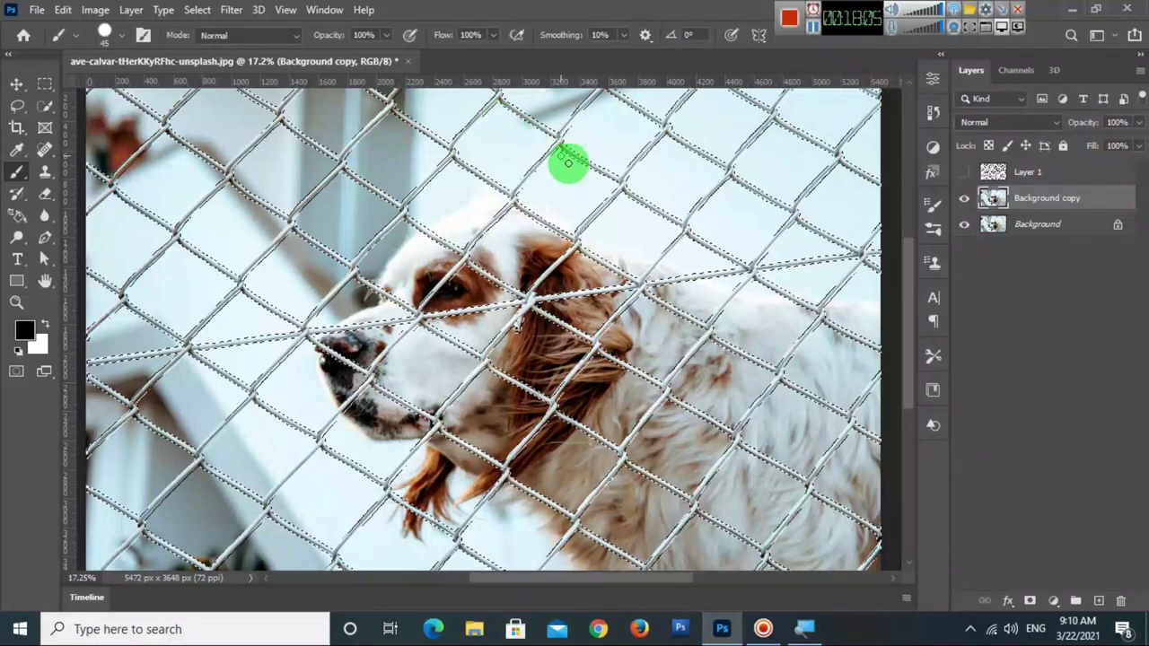
scroll(404, 323, "down", 2)
scroll(389, 390, "up", 5)
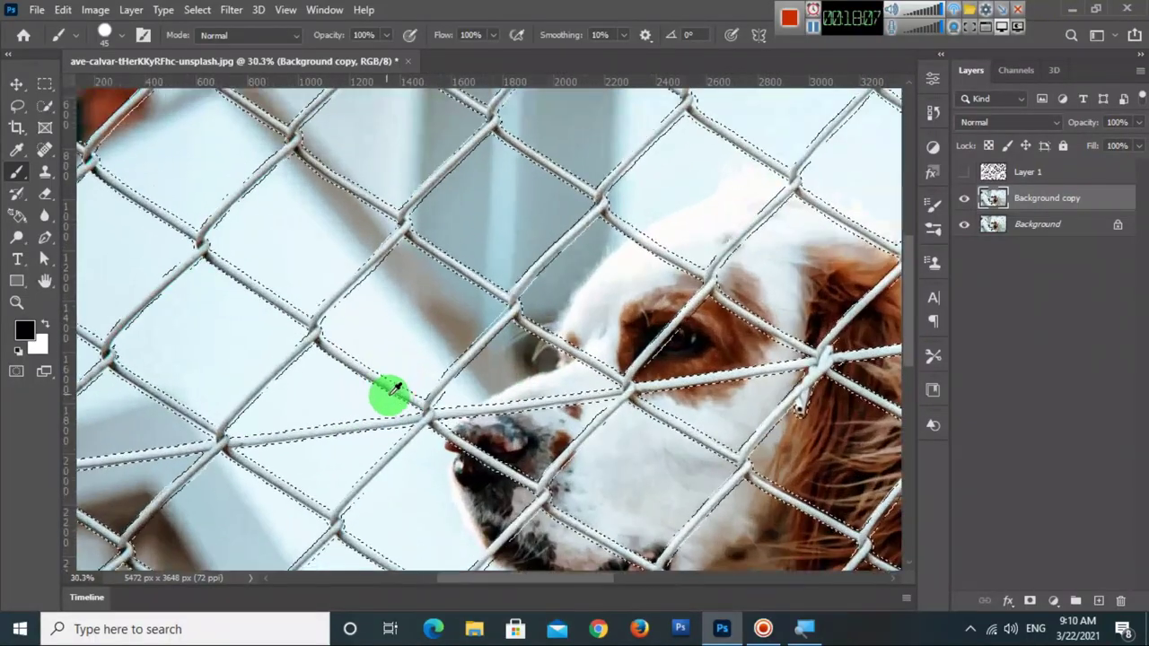
scroll(393, 391, "up", 4)
scroll(396, 407, "down", 2)
scroll(398, 404, "down", 3)
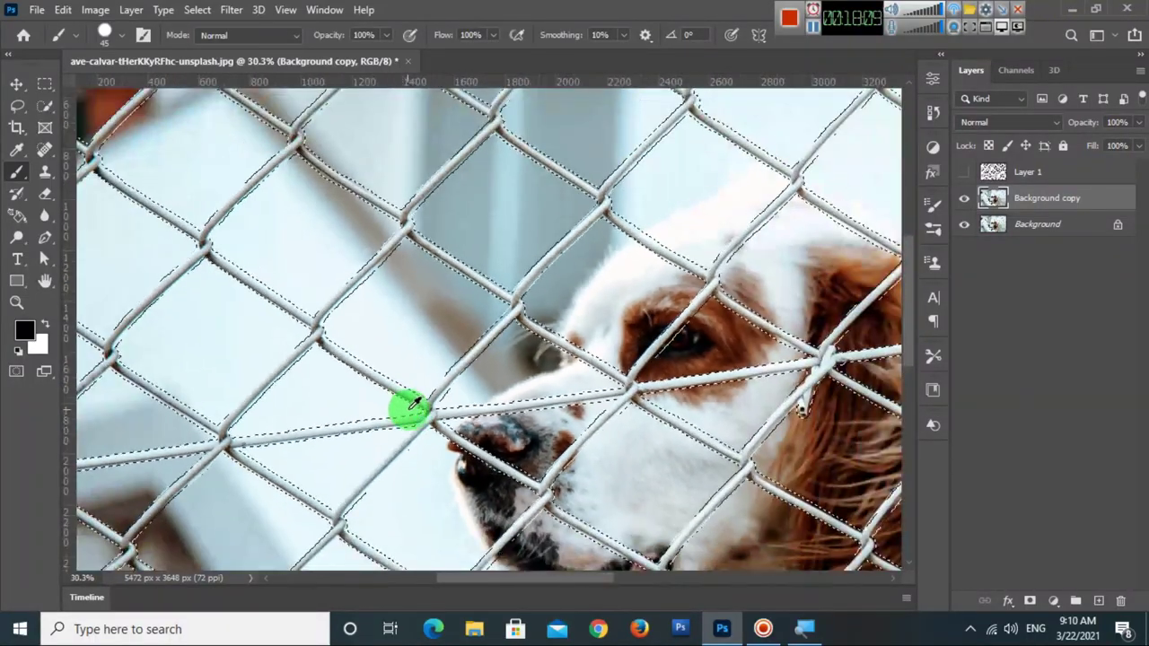
scroll(410, 405, "down", 2)
scroll(410, 404, "down", 1)
scroll(438, 442, "up", 1)
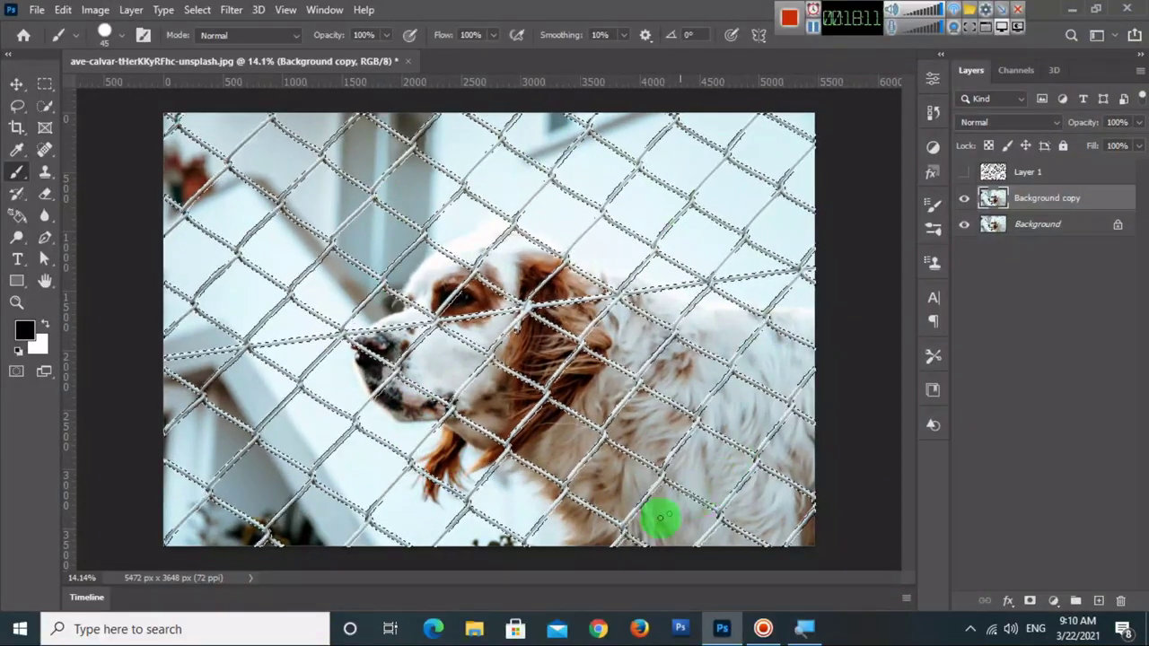
scroll(485, 360, "up", 2)
scroll(472, 346, "down", 1)
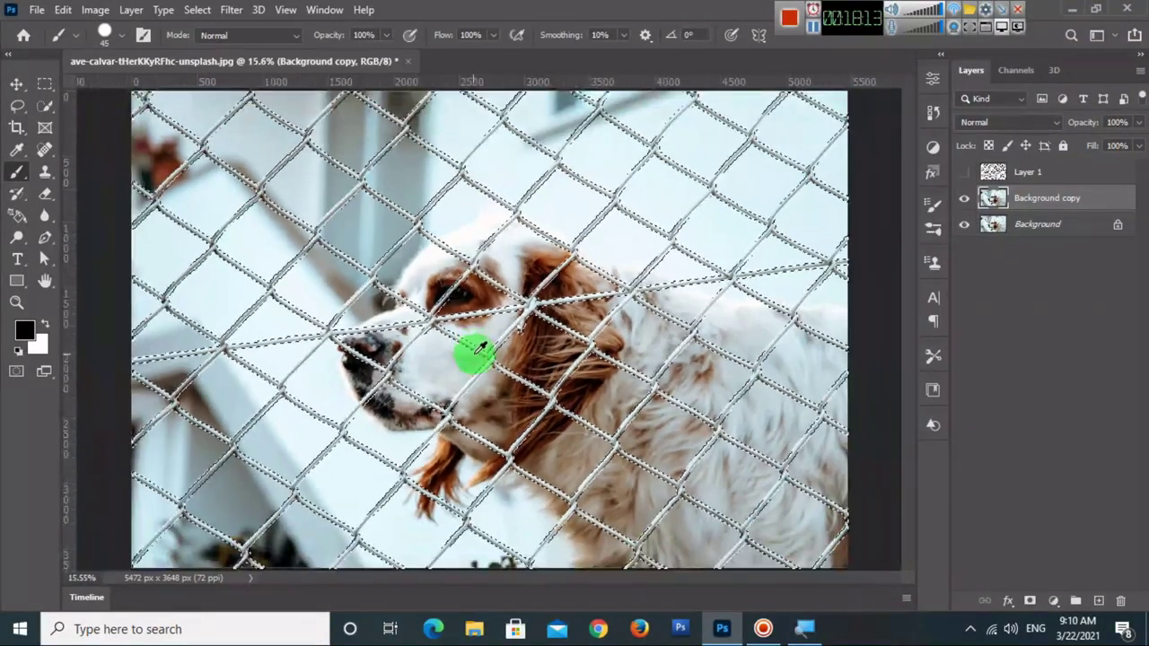
scroll(474, 354, "down", 1)
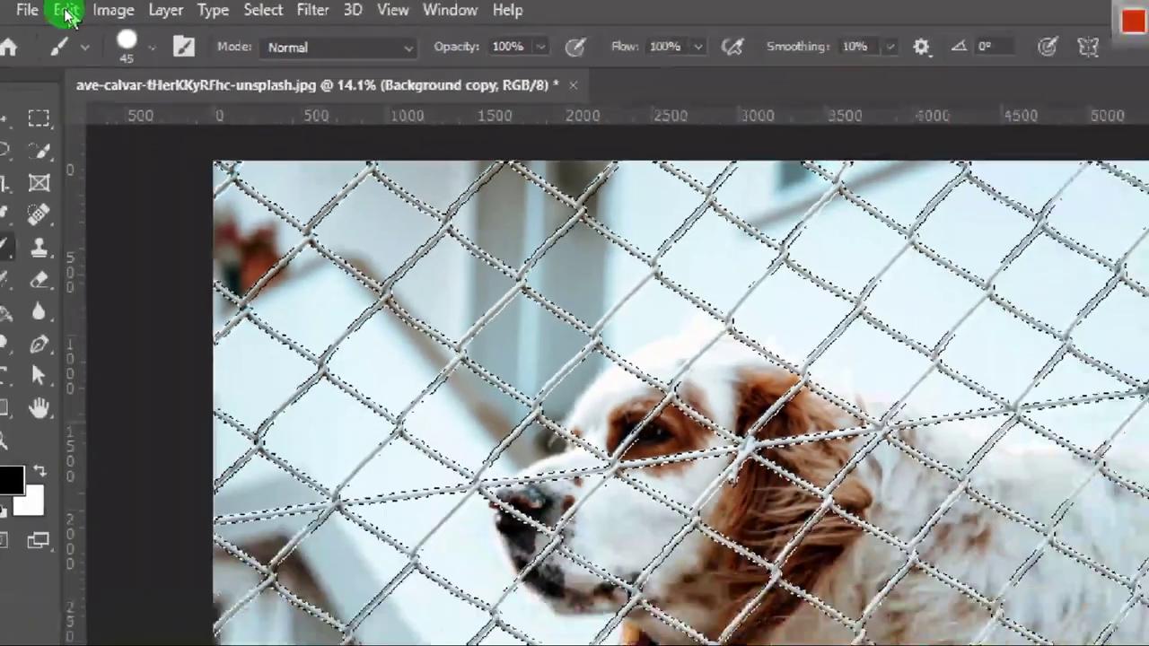
Launch Edit > Content-Aware Fill on the fence selection.
left_click(63, 10)
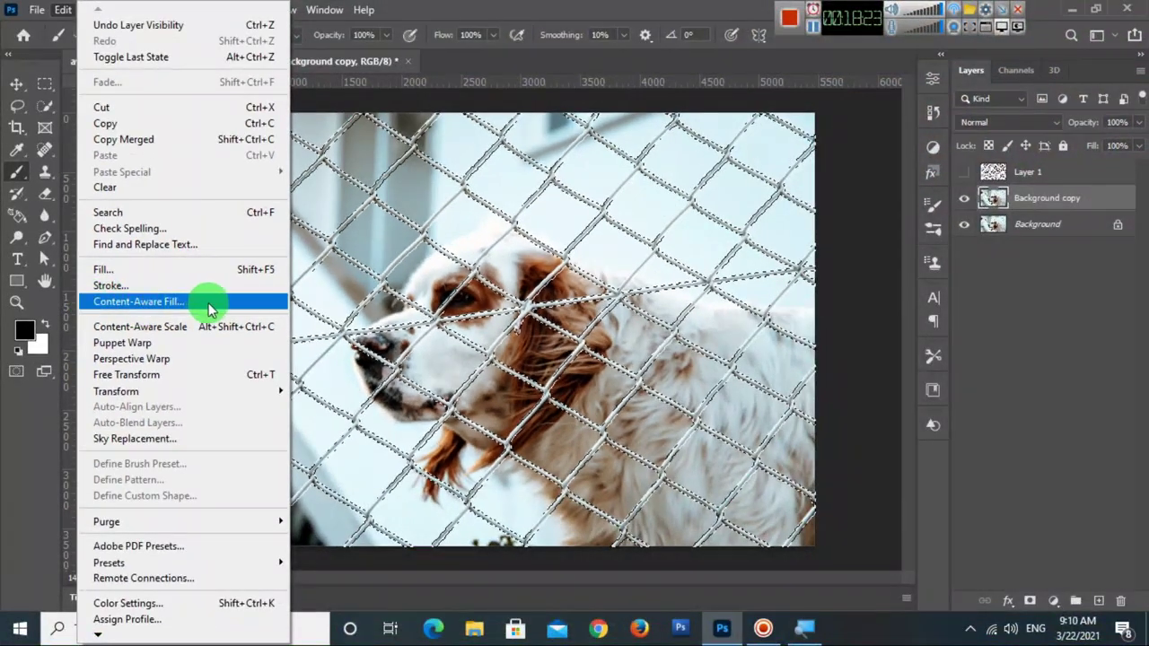
left_click(172, 305)
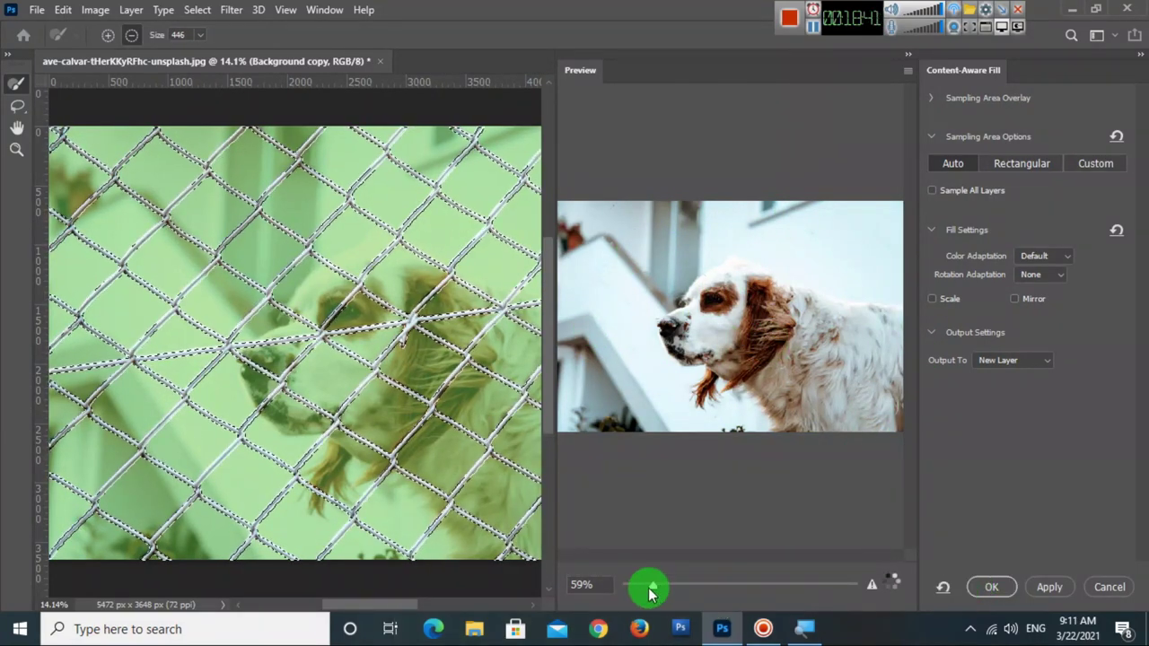
Inspect the fill preview at several zoom levels and apply it to a New Layer.
mouse_move(653, 584)
left_mouse_down()
mouse_move(750, 585)
mouse_move(656, 575)
mouse_move(664, 585)
left_mouse_up()
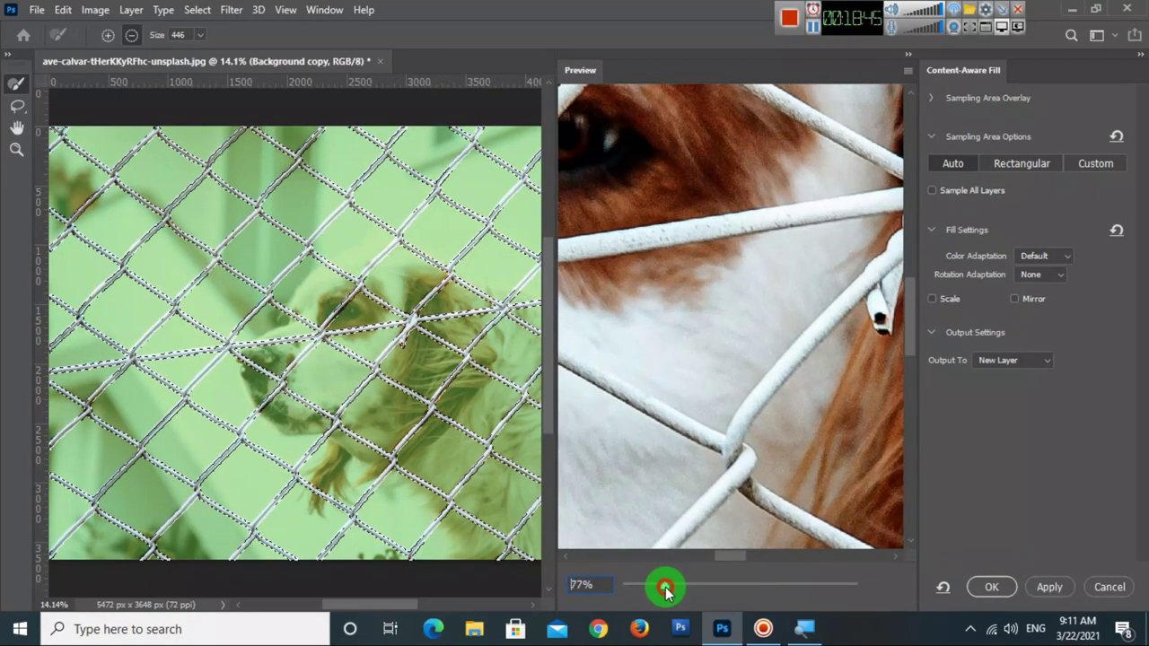
mouse_move(762, 323)
left_mouse_down()
mouse_move(623, 446)
mouse_move(768, 363)
mouse_move(793, 391)
left_mouse_up()
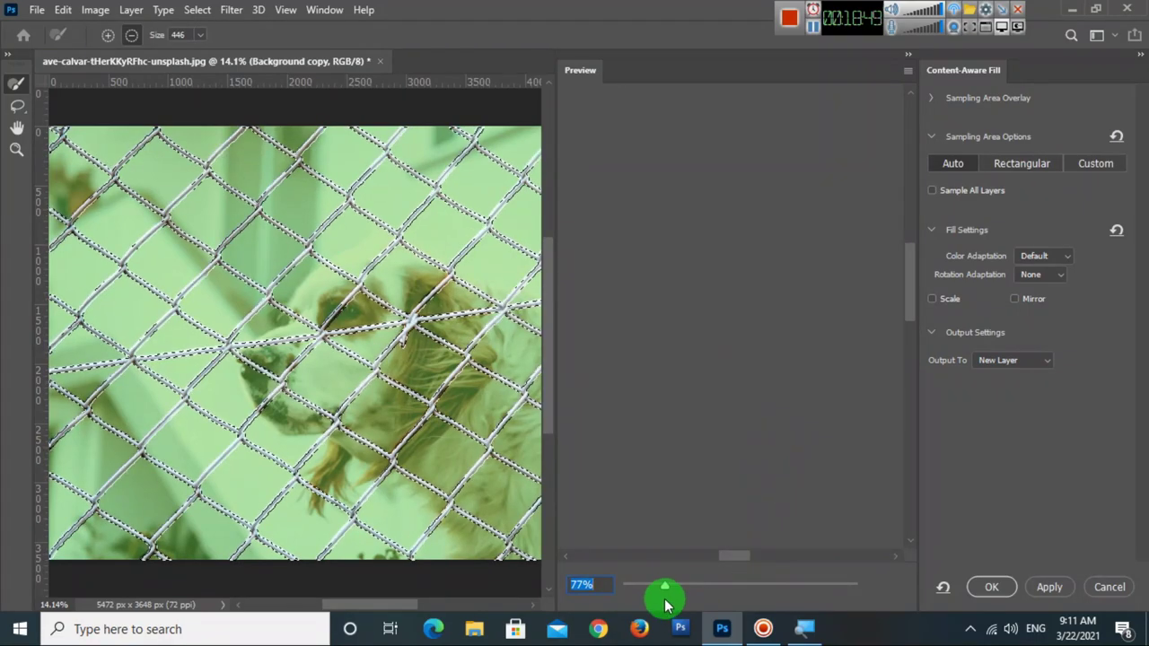
left_click(664, 588)
left_click_drag(664, 588, 621, 589)
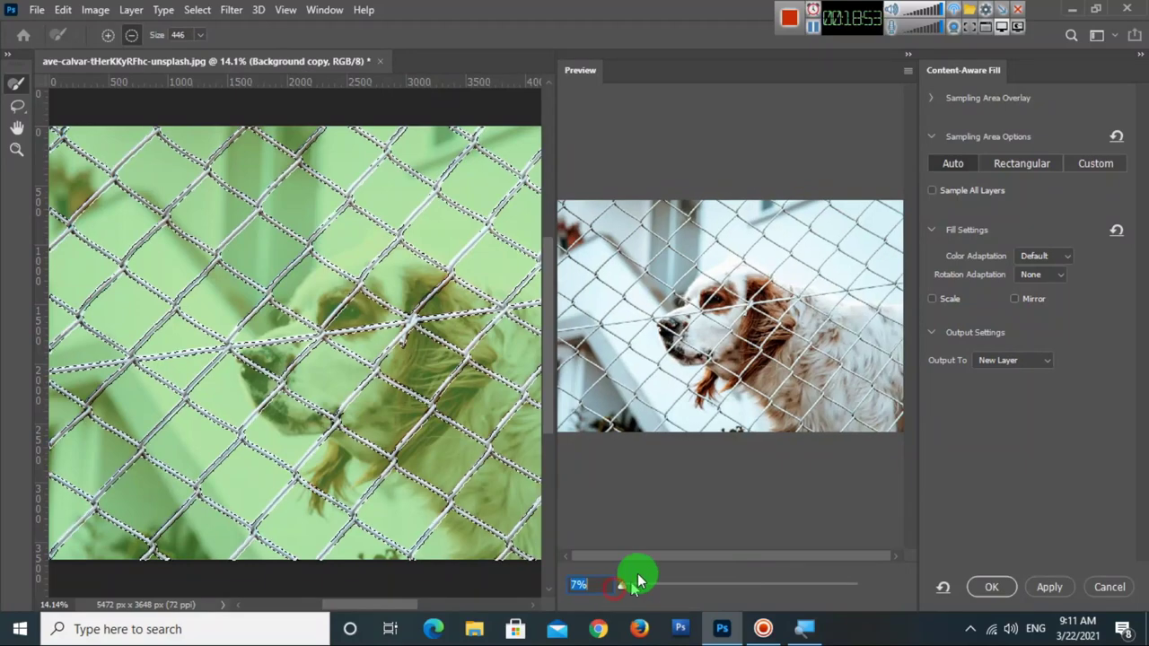
left_click(992, 588)
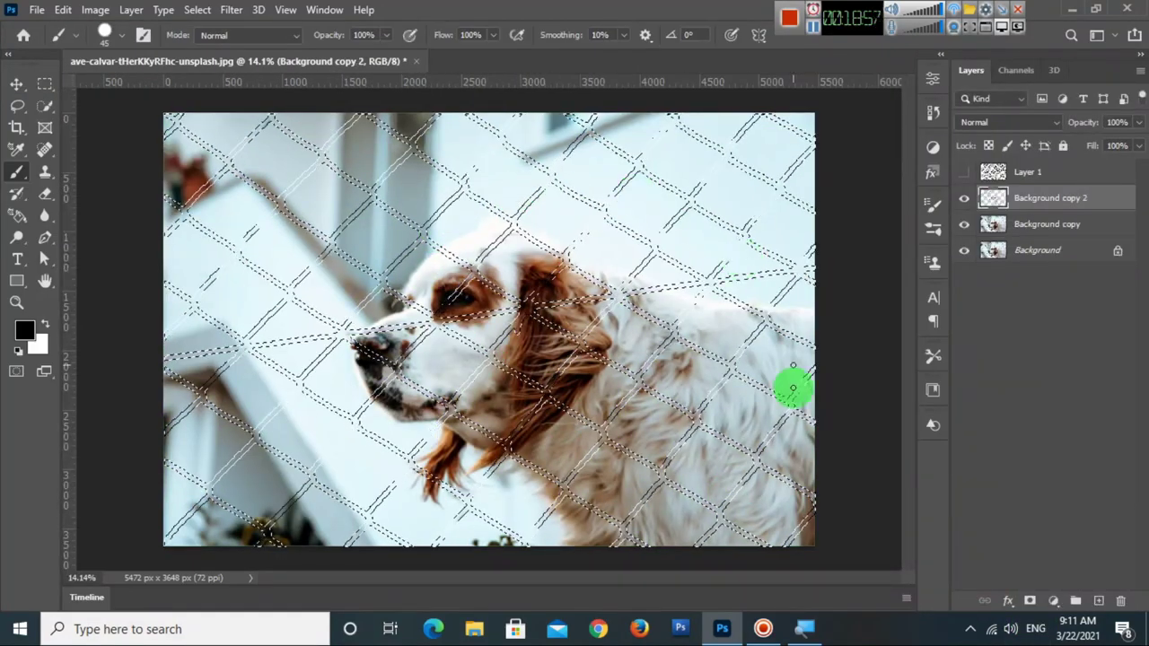
Deselect the fence via Select > Deselect and zoom in on the dog's nose.
left_click(196, 9)
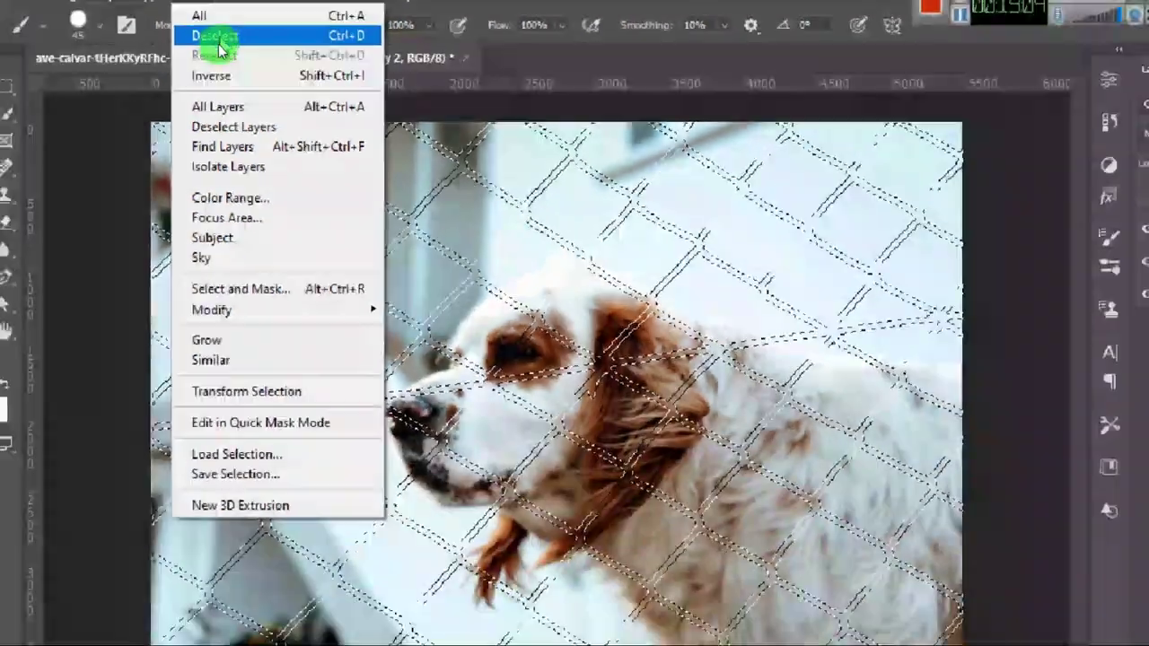
left_click(216, 43)
scroll(411, 256, "up", 5)
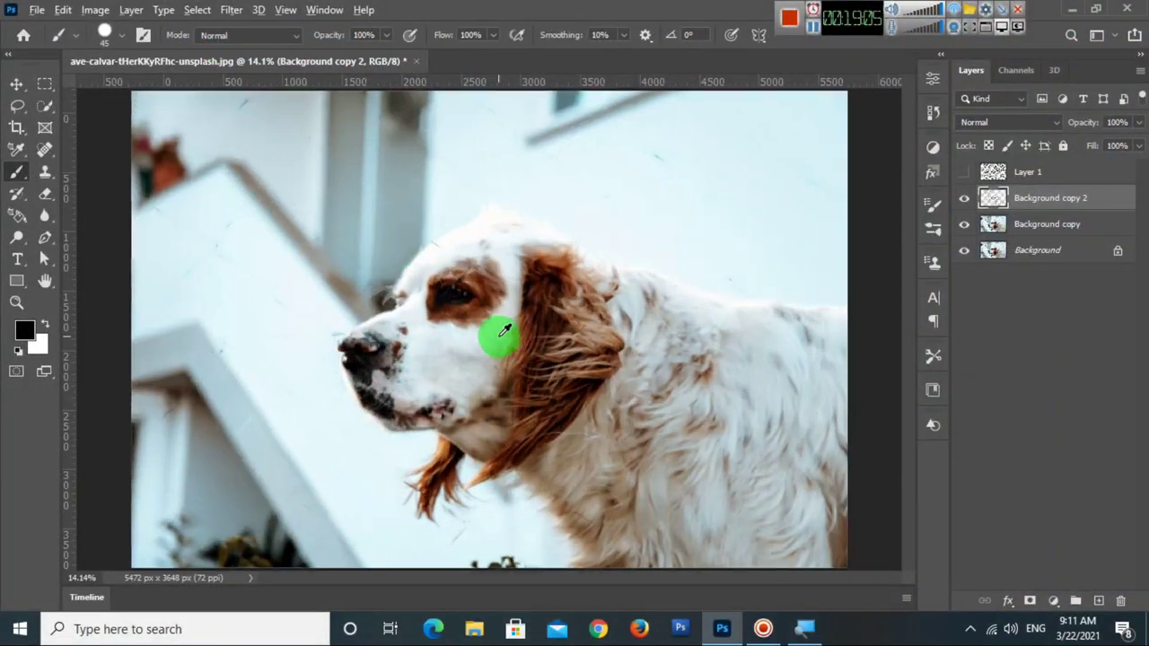
left_click_drag(513, 351, 764, 444)
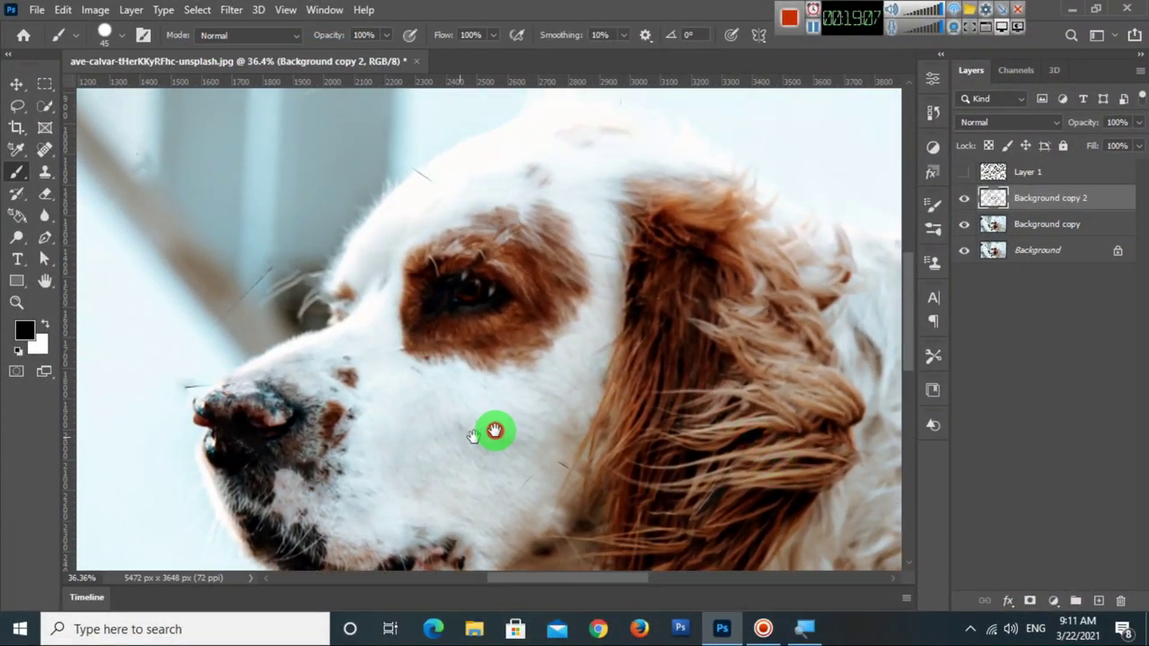
scroll(342, 386, "up", 1)
scroll(314, 386, "up", 1)
scroll(583, 408, "up", 1)
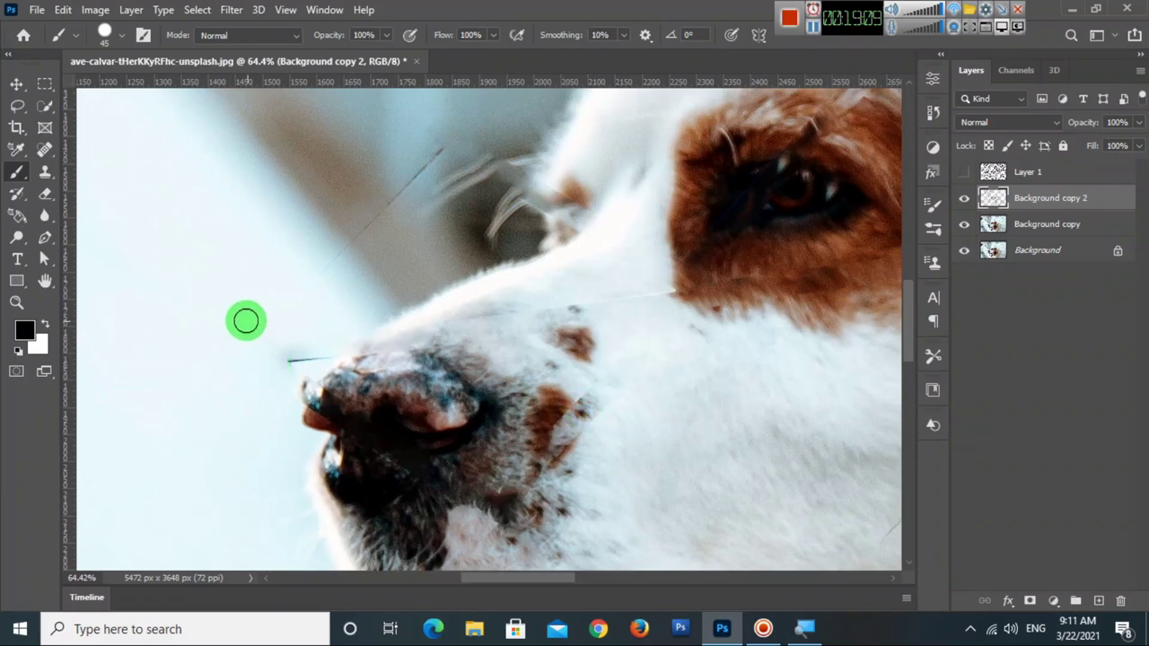
Clone out the stray wire left of the nose and merge Background copy into Background copy 2.
left_click(42, 177)
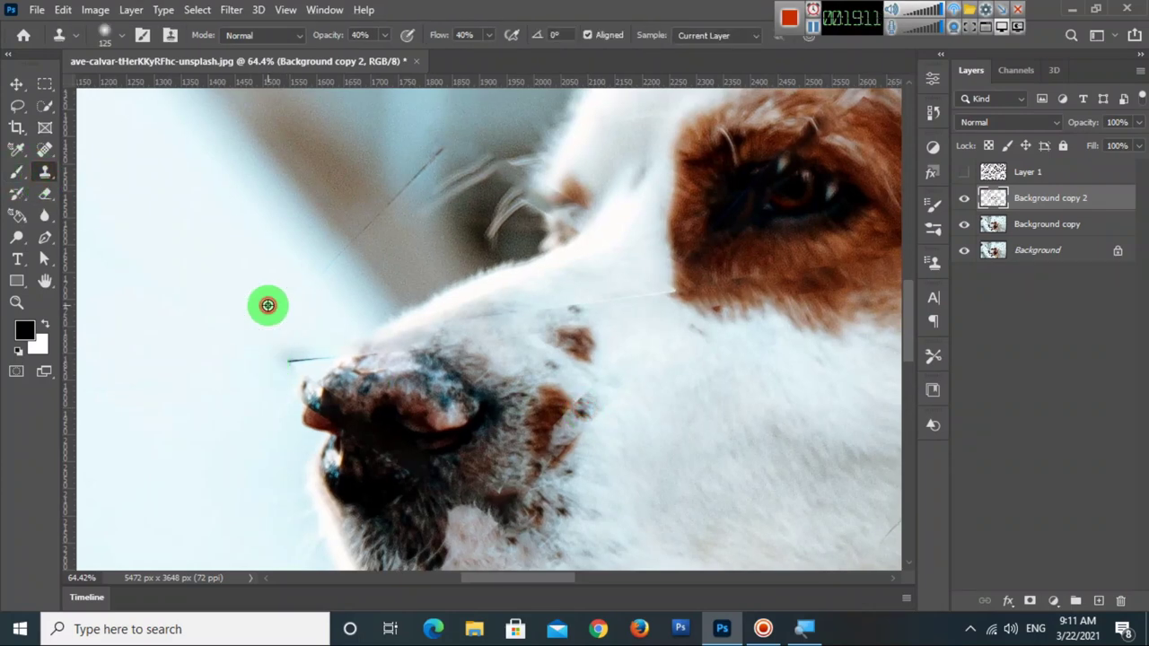
left_click_drag(273, 345, 292, 360)
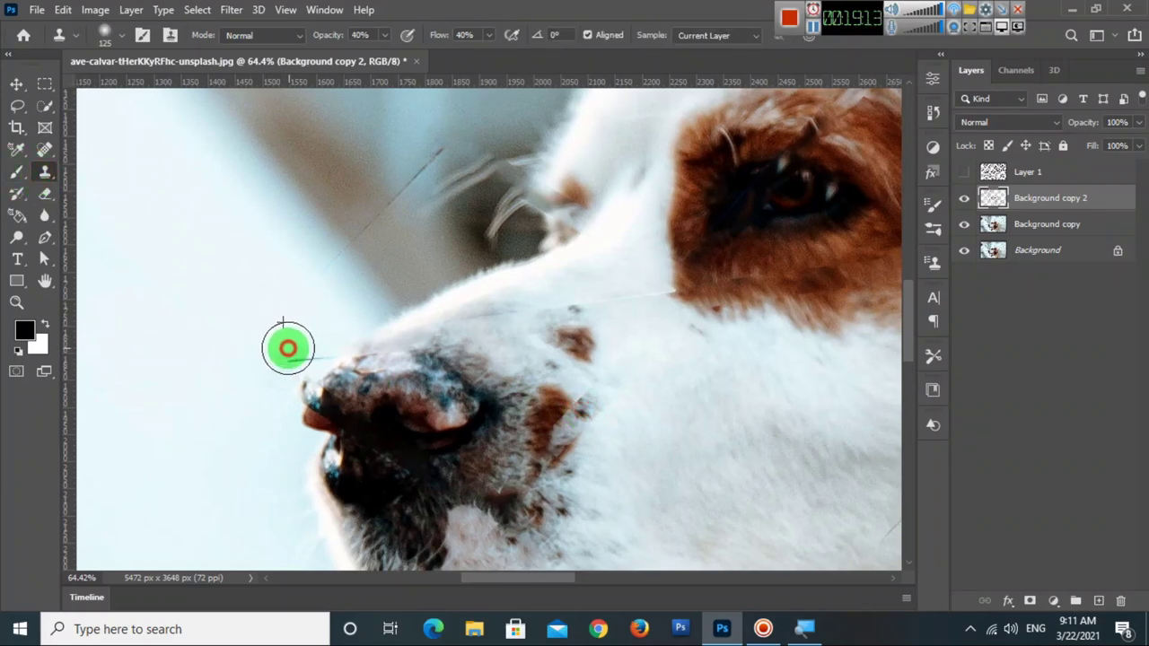
left_click(1047, 224, "shift")
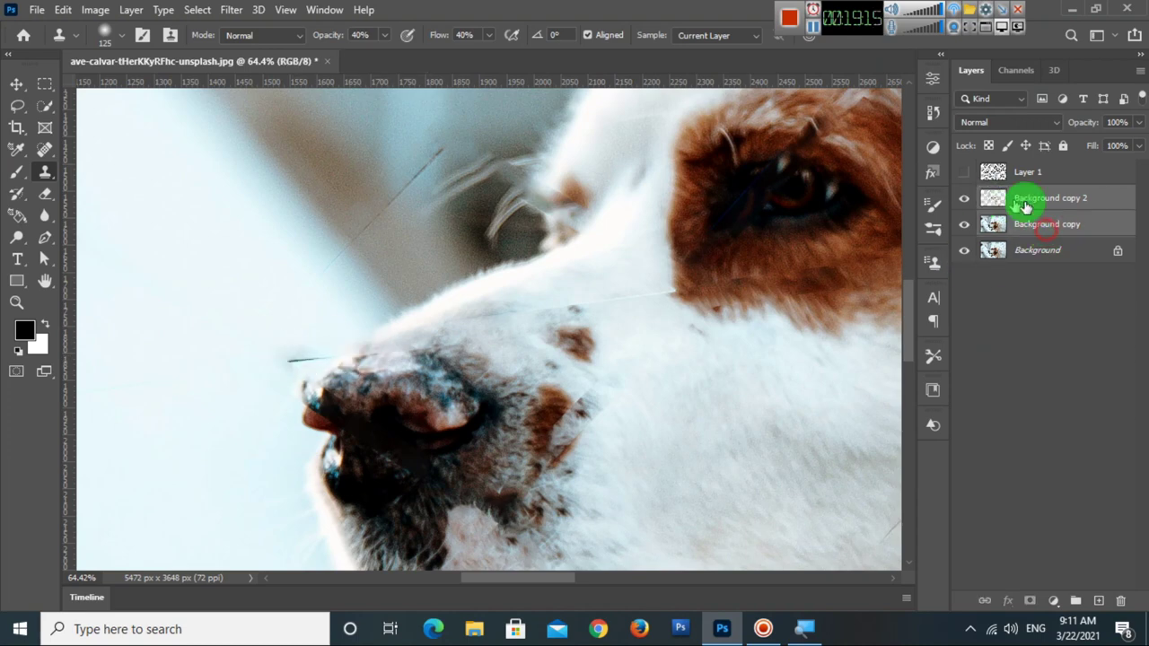
key("ctrl+e")
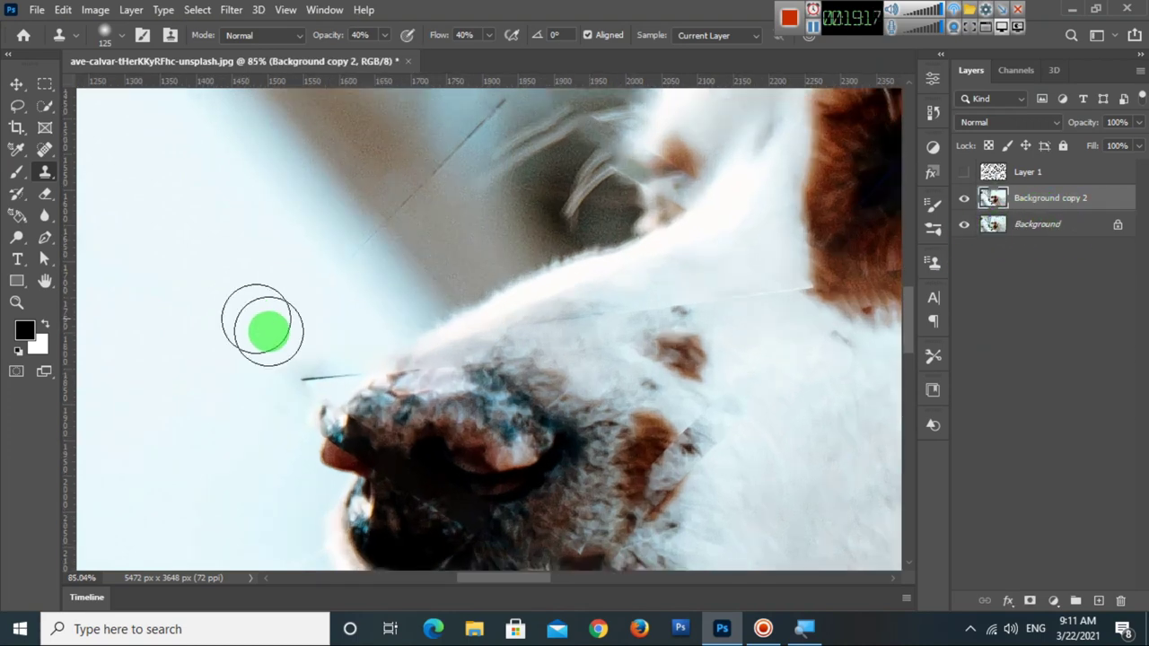
Clone over the wire trace beside the nose and delete Layer 1.
scroll(262, 326, "up", 2)
left_click(264, 318)
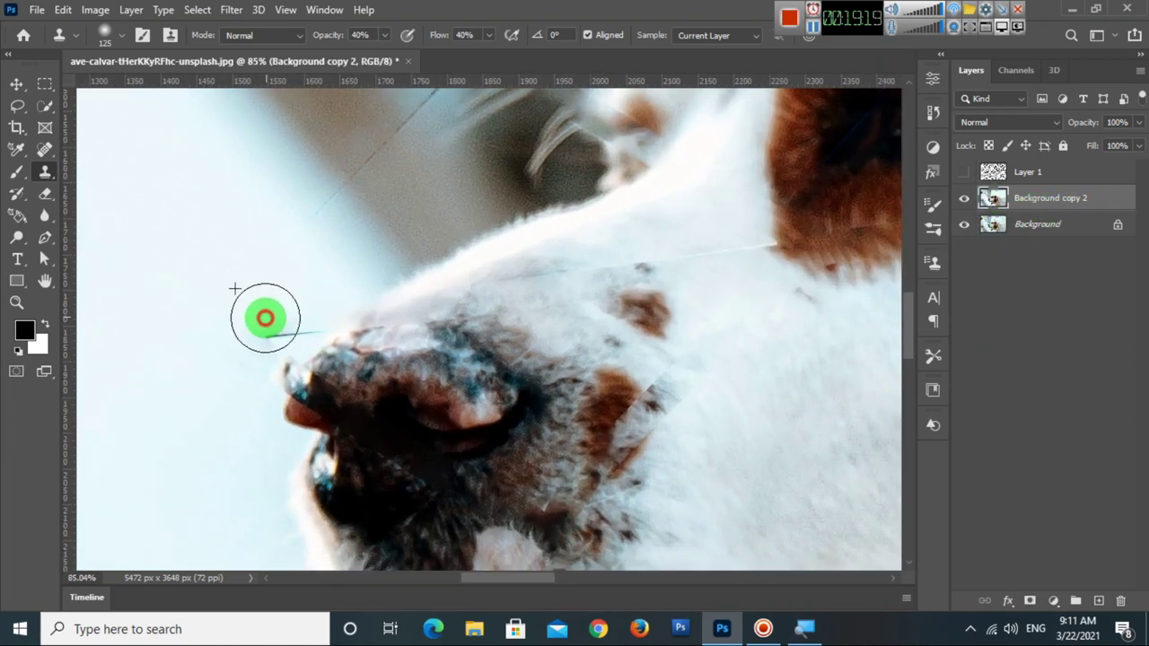
scroll(302, 308, "up", 2)
left_click(1074, 169)
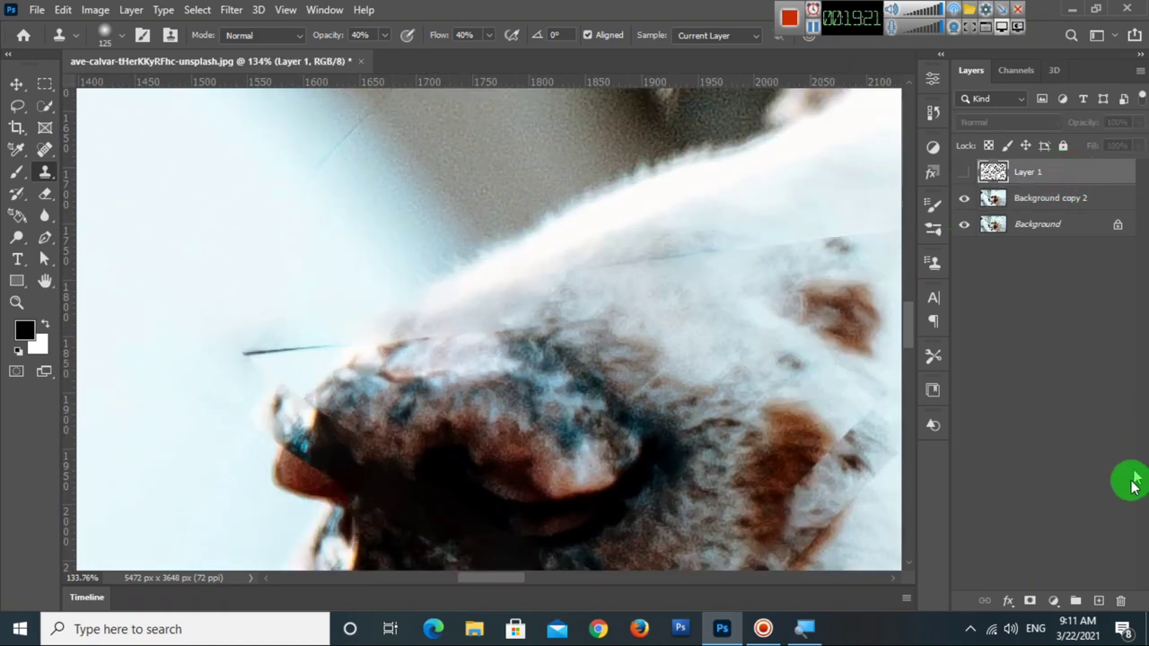
left_click(1121, 602)
Confirm Layer 1's deletion and set Clone Stamp opacity and flow to 100%.
left_click(619, 302)
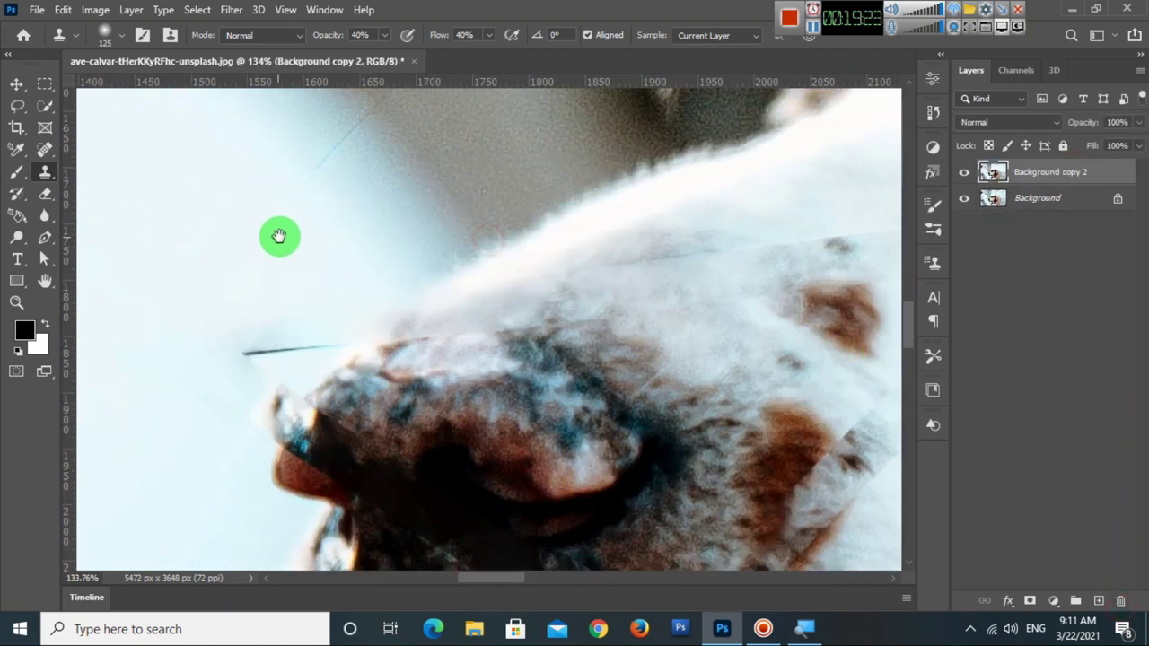
mouse_move(294, 239)
left_mouse_down()
mouse_move(287, 290)
mouse_move(319, 295)
left_mouse_up()
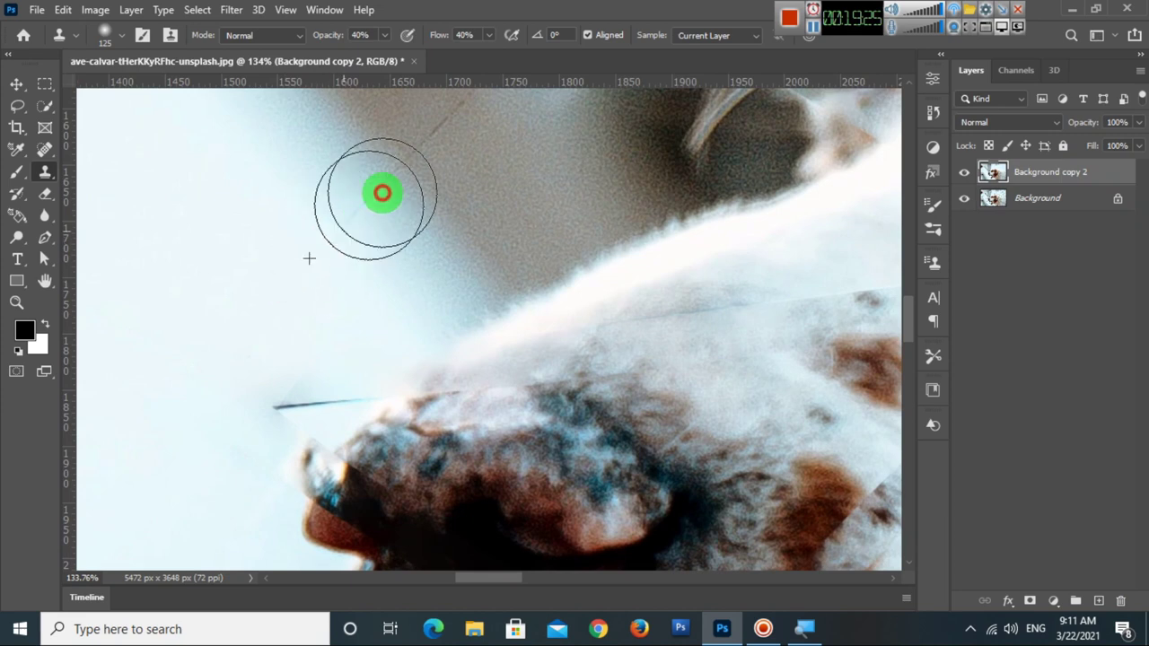
left_click_drag(352, 197, 392, 72)
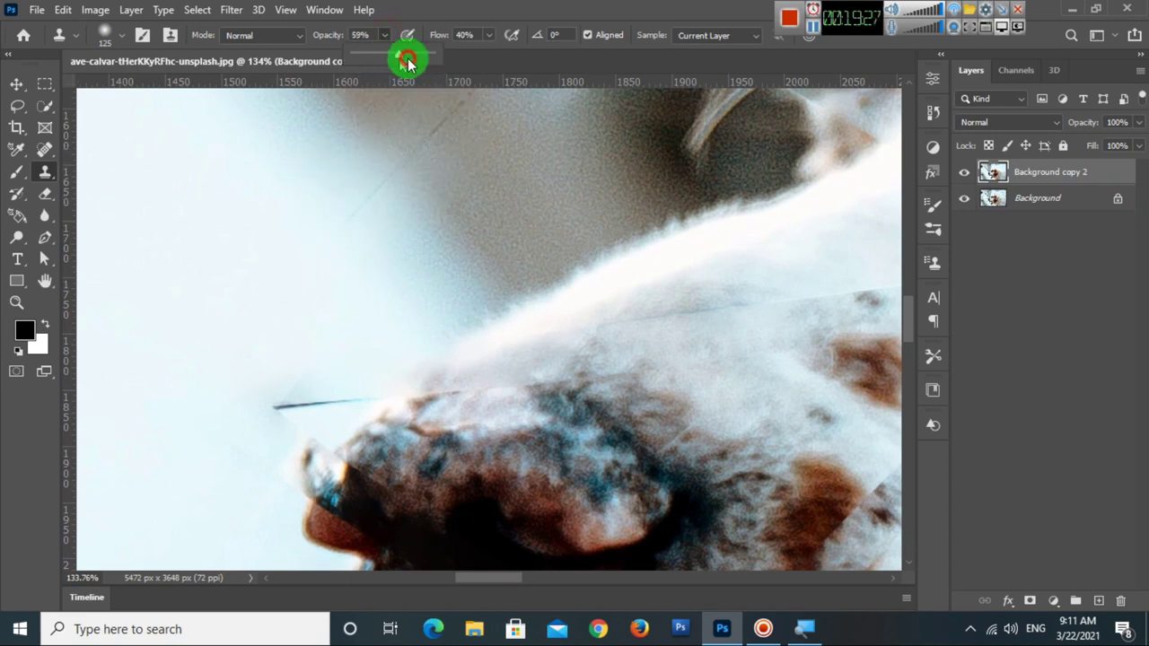
left_click(490, 37)
left_click_drag(416, 225, 454, 241)
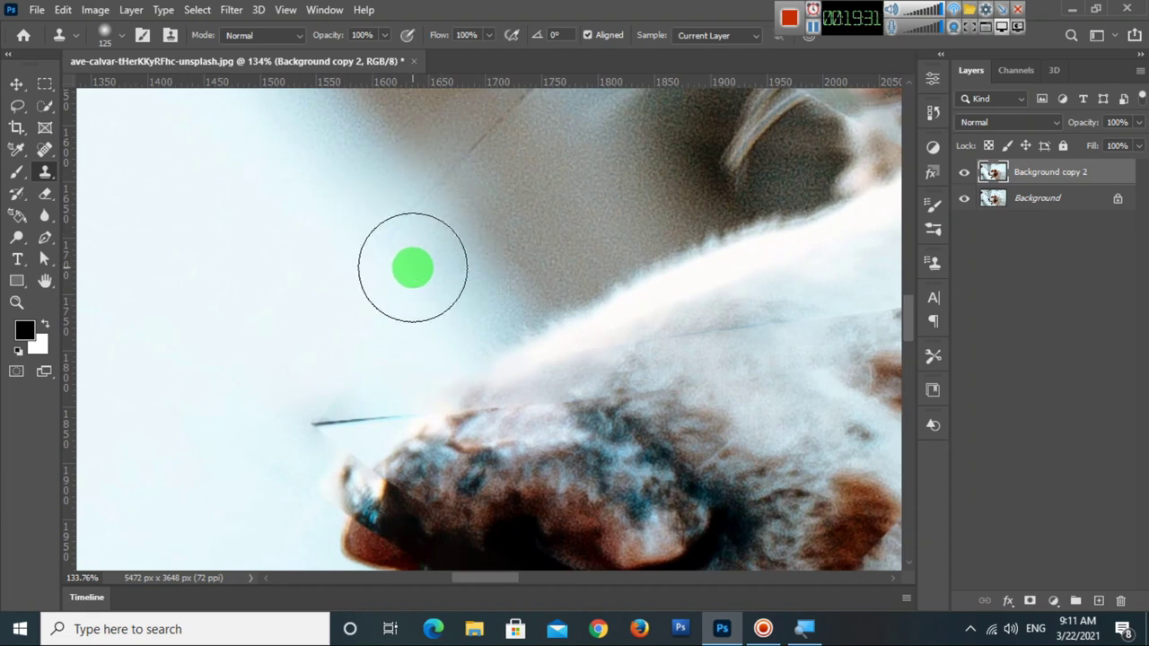
Shrink the brush and clone away the dark wire line left of the dog's nose.
scroll(410, 264, "down", 3)
scroll(382, 225, "up", 2)
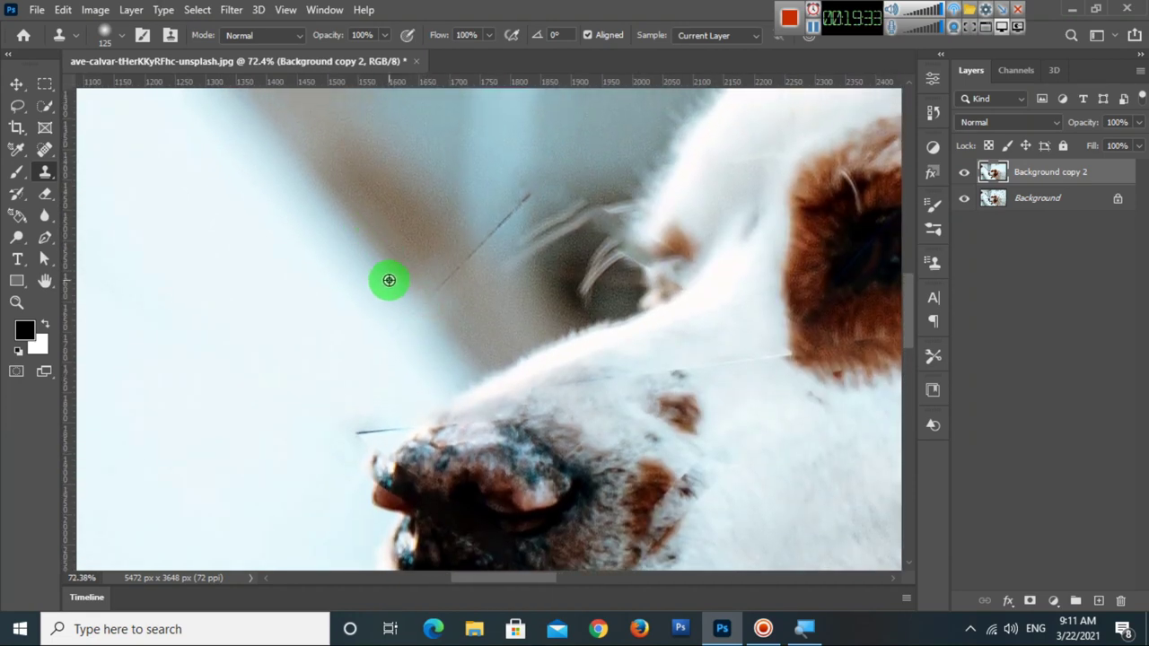
left_click(405, 312)
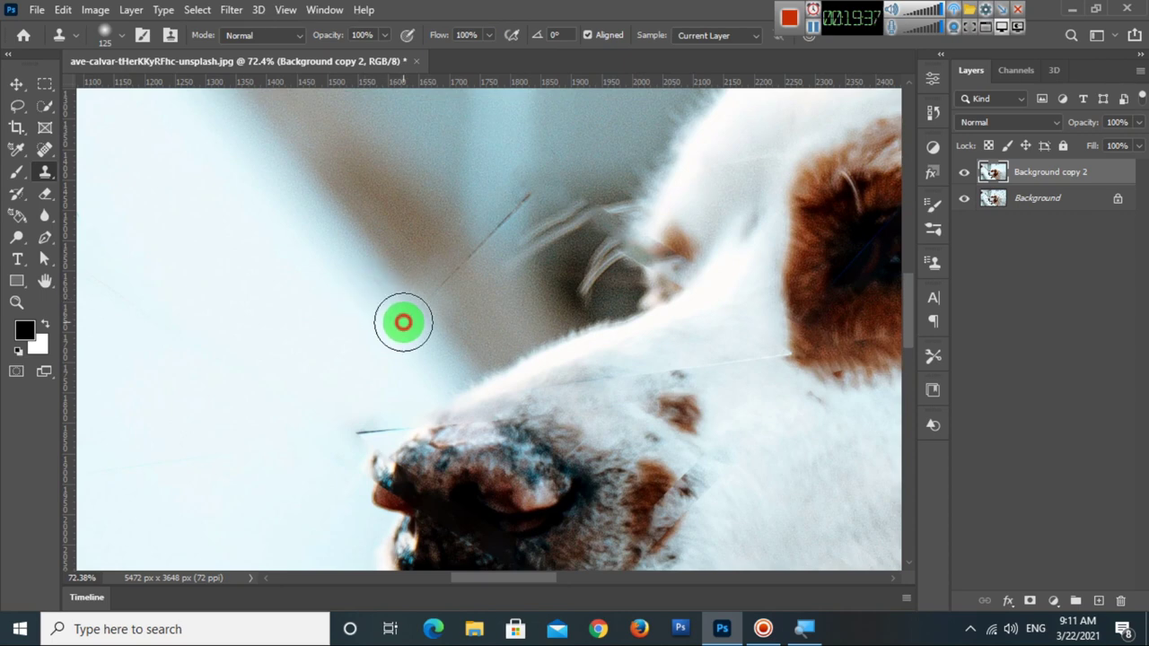
scroll(395, 341, "down", 2)
scroll(359, 296, "up", 3)
scroll(341, 334, "up", 2)
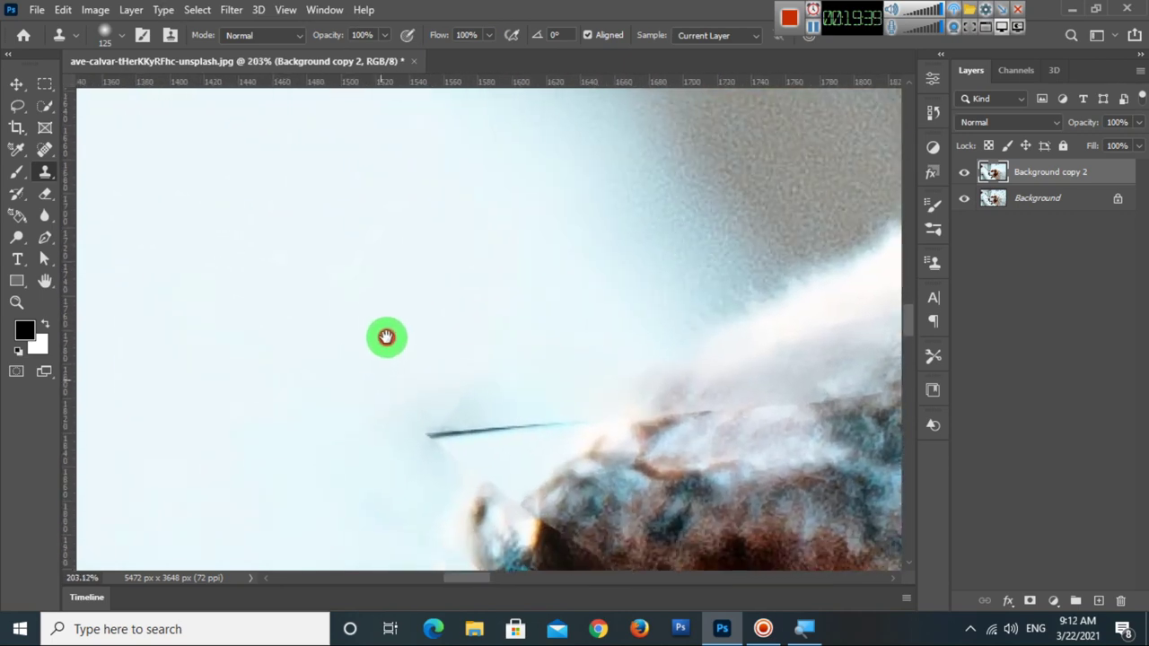
scroll(368, 386, "down", 1)
key("bracketleft")
key("bracketleft")
key("bracketleft")
key("bracketleft")
key("bracketleft")
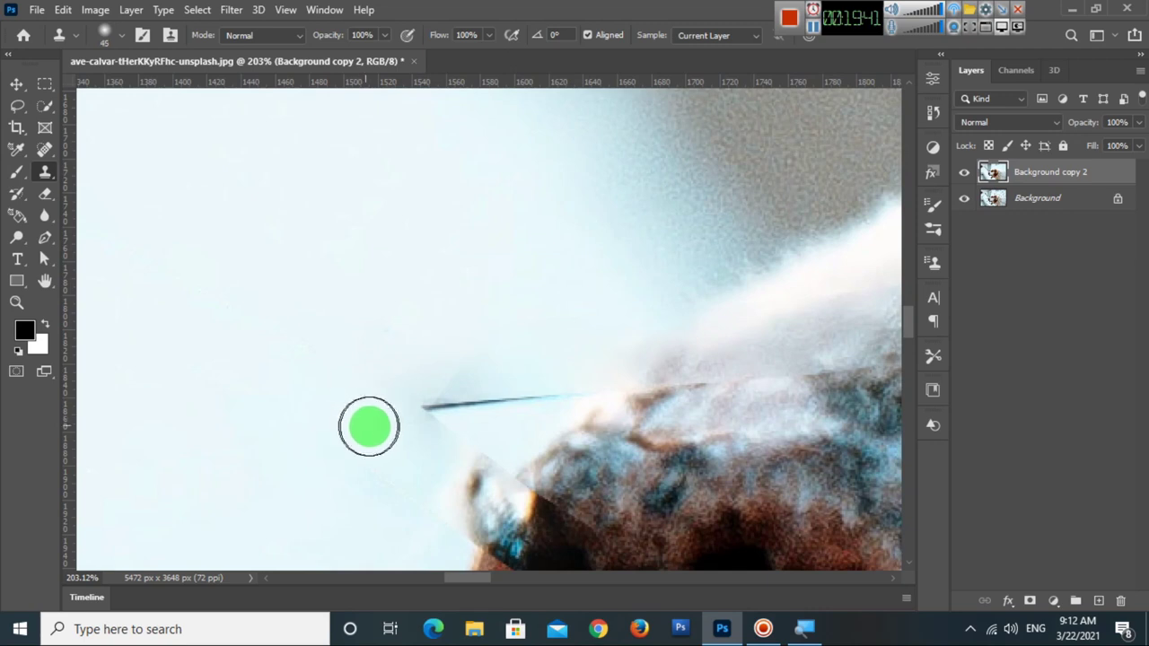
left_click(358, 418, "alt")
mouse_move(398, 387)
left_mouse_down()
mouse_move(442, 412)
mouse_move(462, 387)
mouse_move(561, 387)
mouse_move(550, 387)
left_mouse_up()
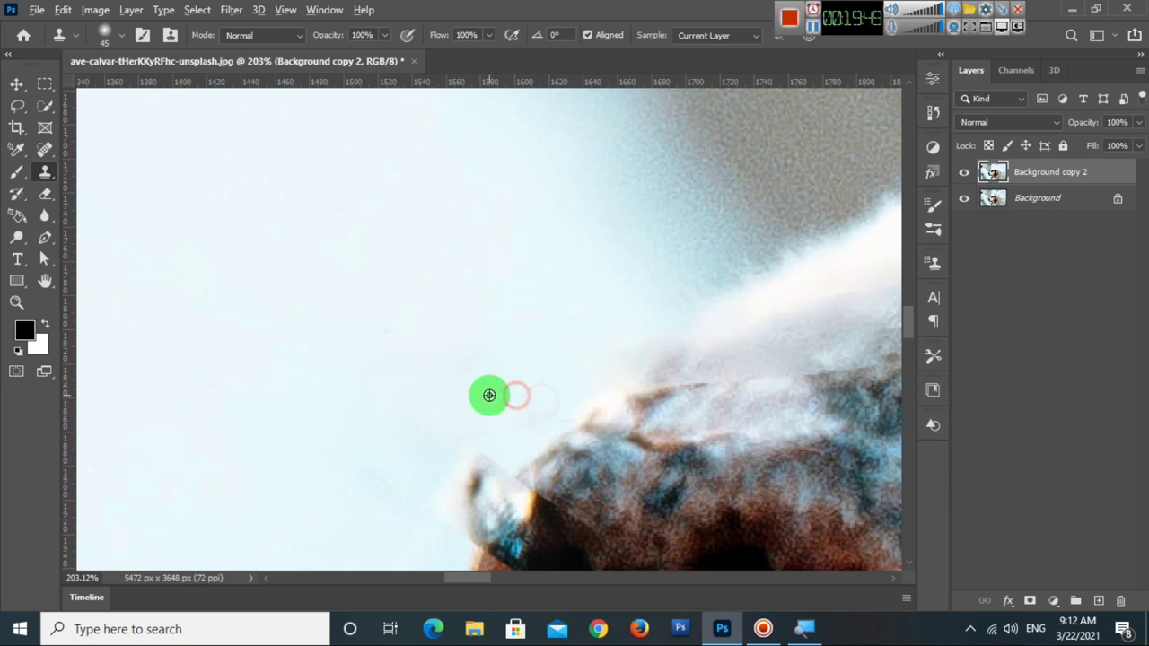
scroll(485, 395, "down", 2)
scroll(484, 395, "down", 1)
scroll(554, 393, "down", 1)
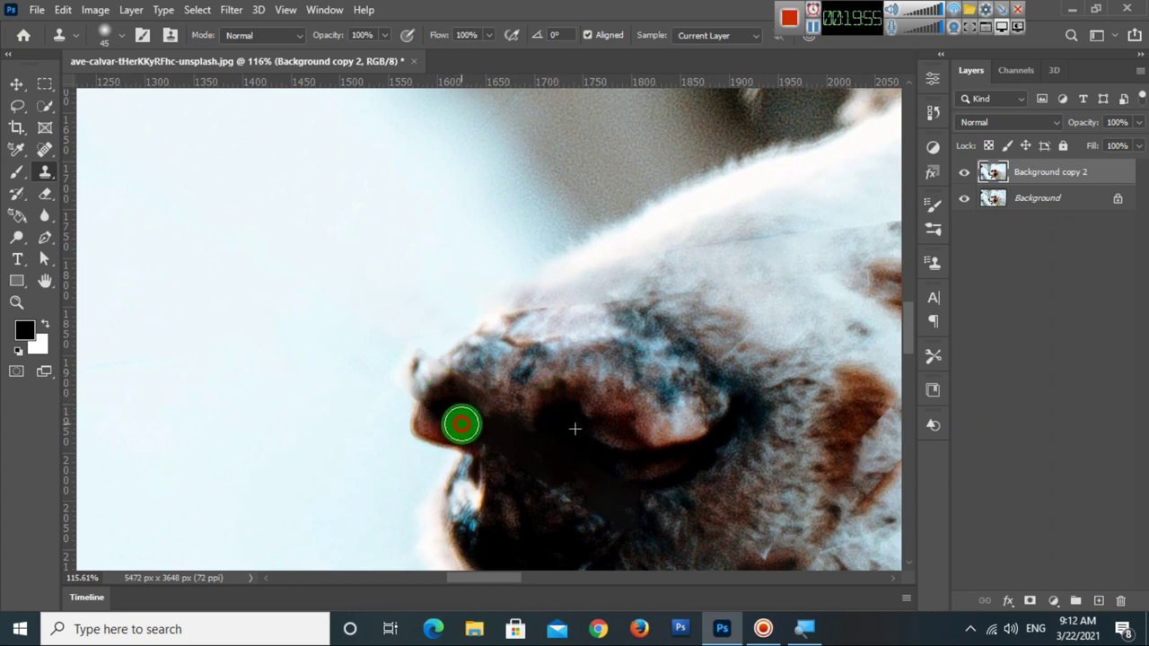
Clone over the nose's lip edge and move to the background left of the nose.
left_click(462, 423)
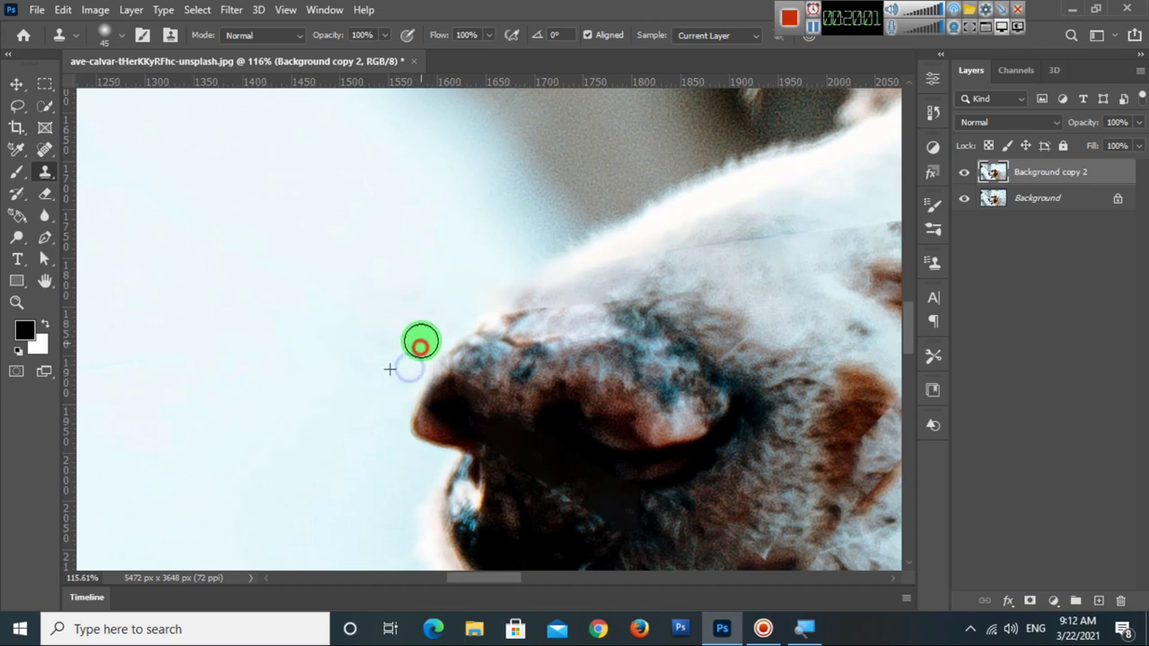
scroll(421, 344, "down", 2)
scroll(475, 359, "down", 3)
scroll(616, 410, "up", 1)
left_click_drag(641, 423, 878, 417)
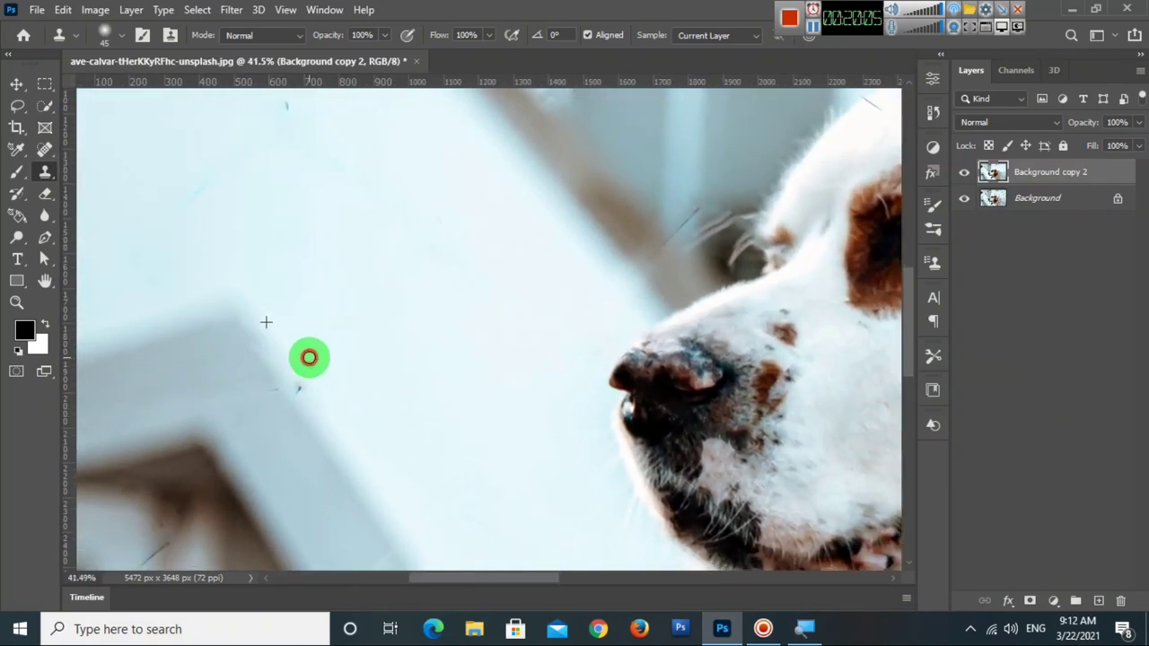
scroll(357, 418, "up", 1)
Enlarge the brush and clone away wire specks on the window frame above the head.
key("bracketright")
key("bracketright")
key("bracketright")
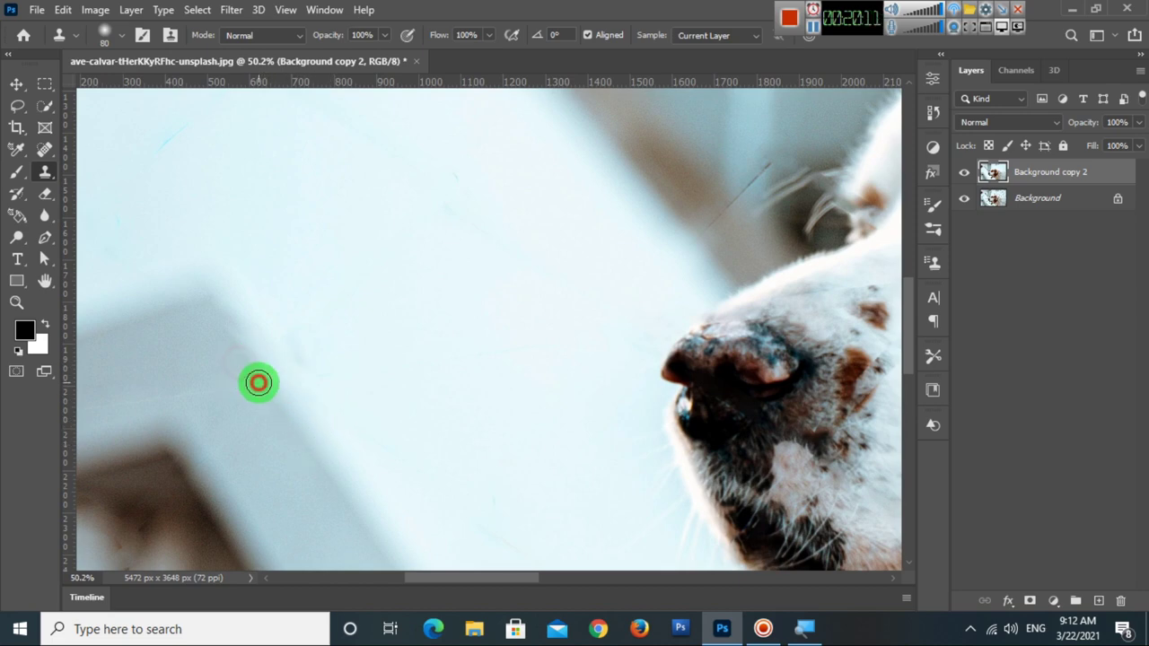
scroll(318, 424, "down", 5)
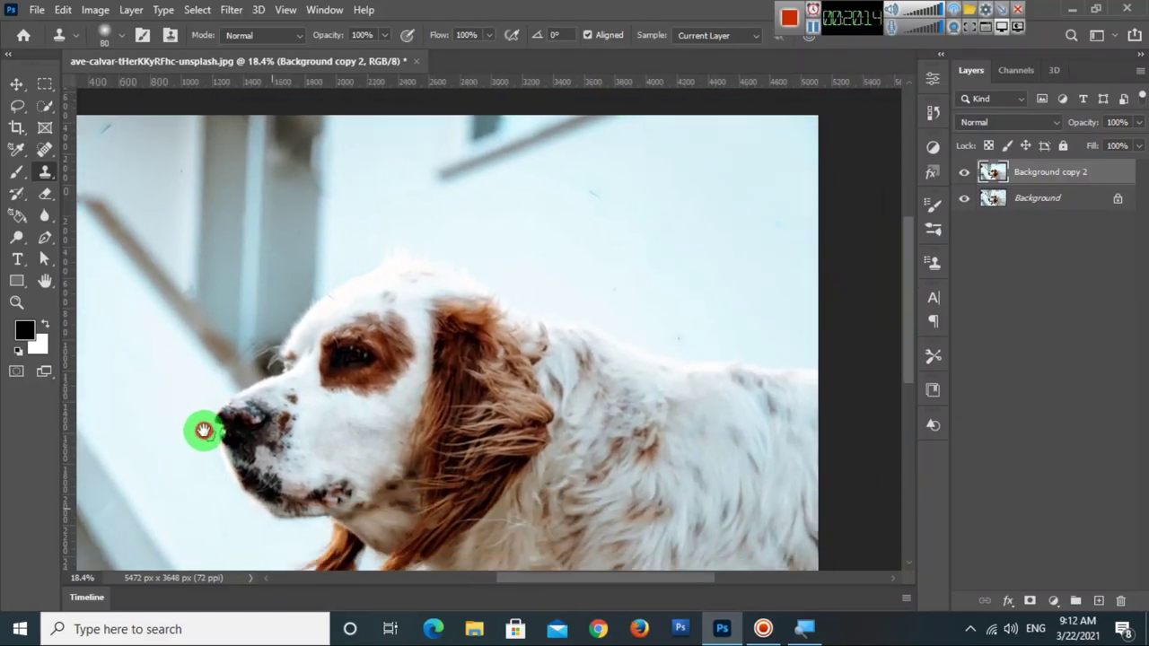
left_click_drag(341, 428, 243, 417)
scroll(281, 397, "up", 3)
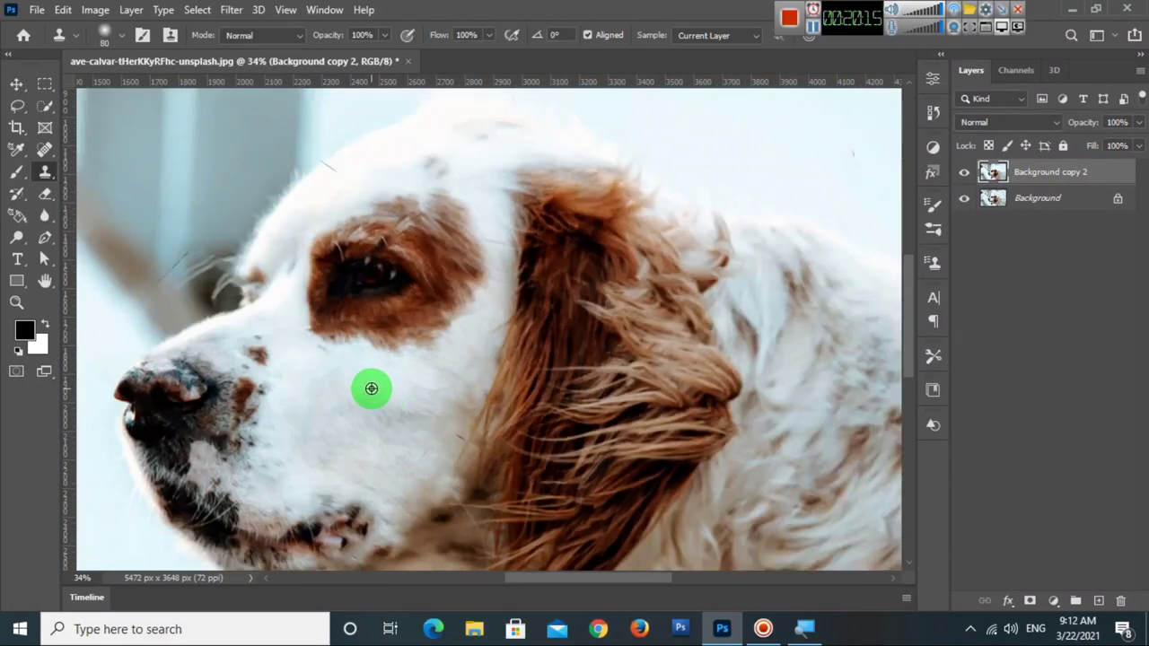
scroll(372, 387, "up", 2)
left_click_drag(354, 326, 509, 592)
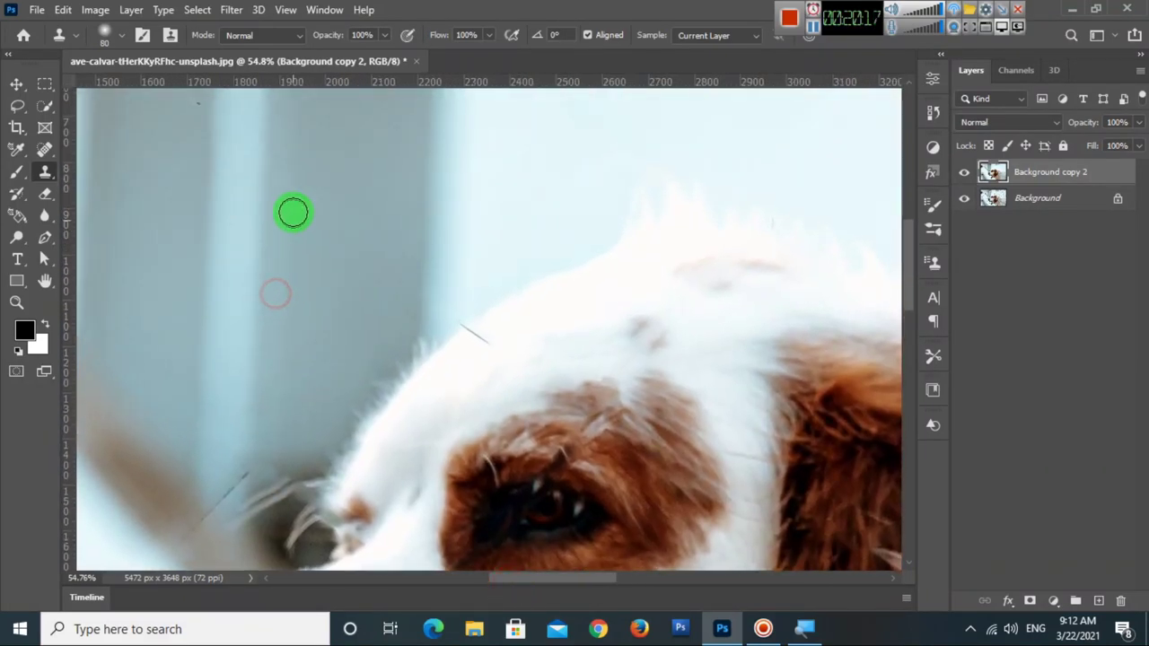
left_click_drag(316, 227, 395, 318)
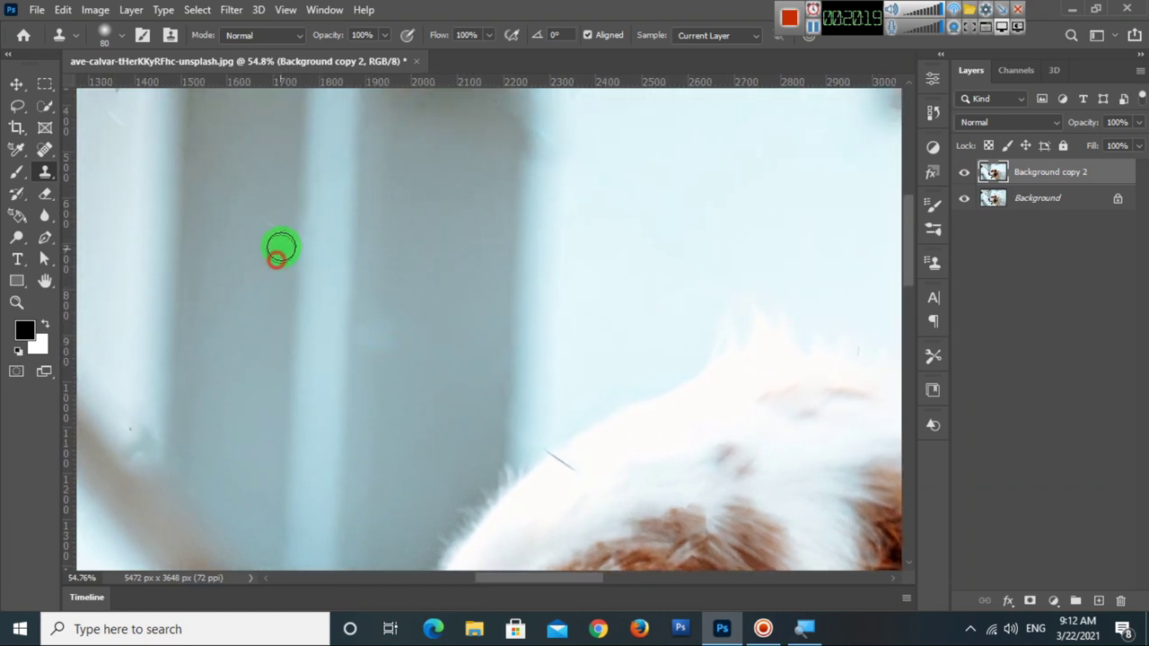
mouse_move(272, 223)
left_mouse_down()
mouse_move(323, 341)
mouse_move(430, 384)
left_mouse_up()
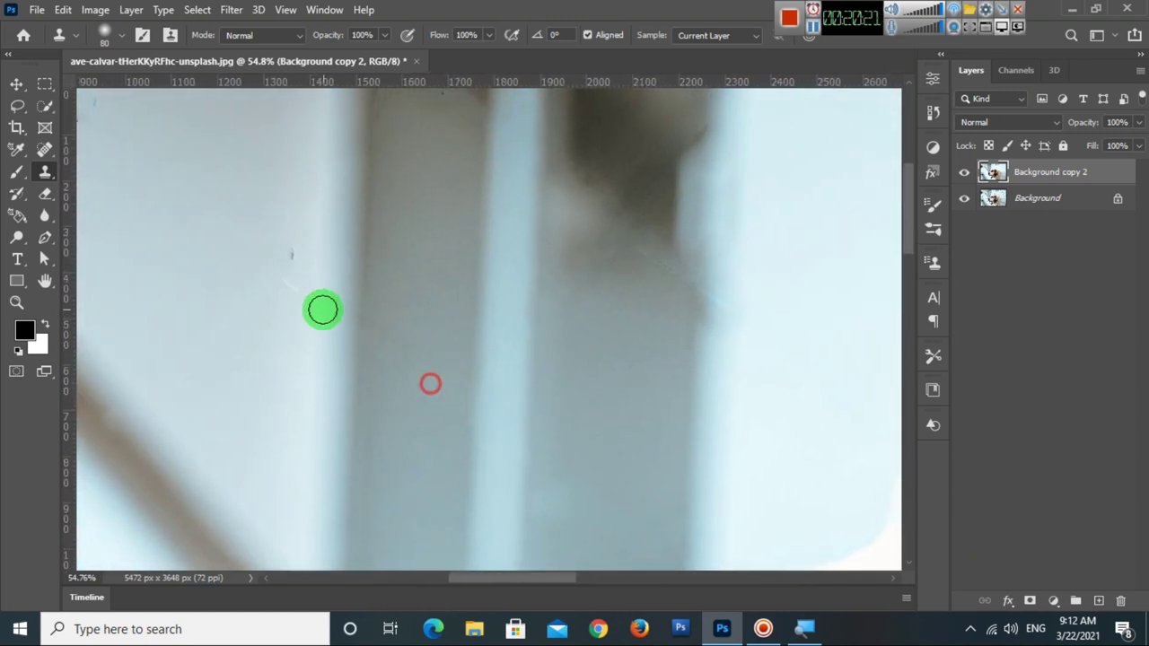
left_click(310, 300)
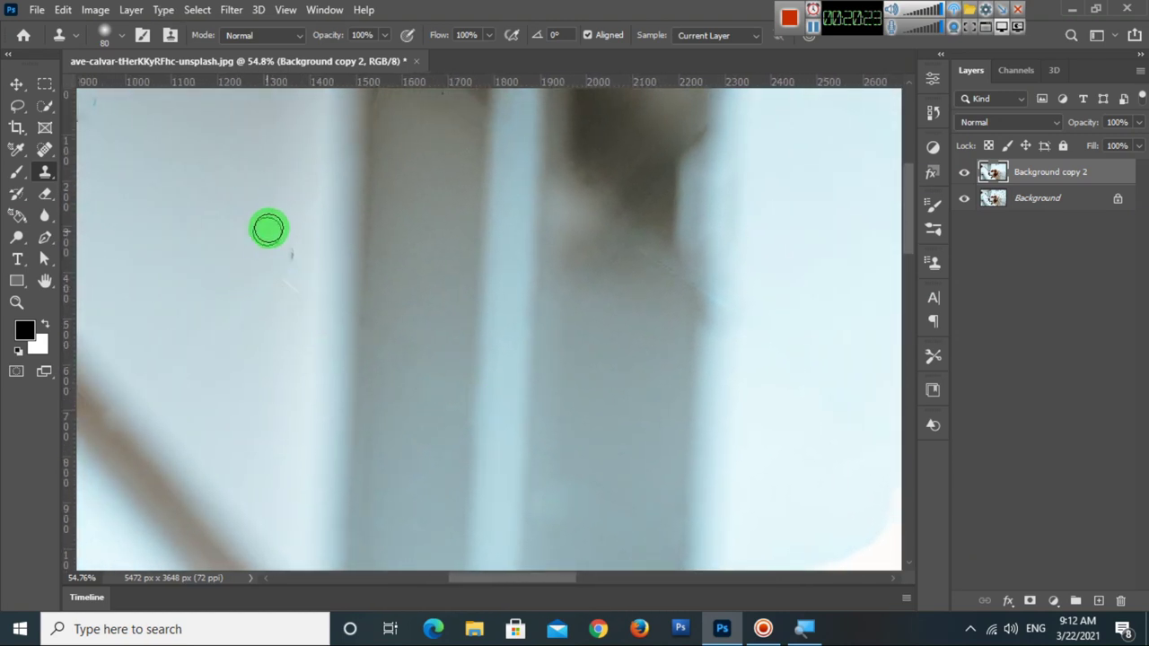
left_click(270, 257)
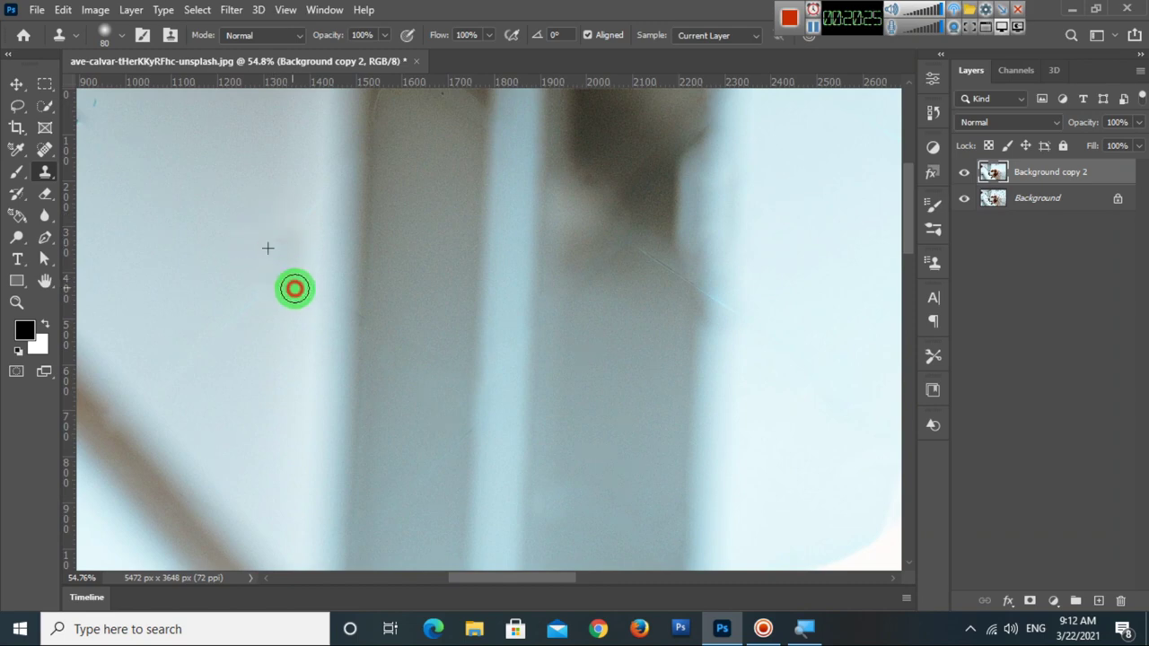
Clone over a wire trace in the pale upper-left background.
scroll(313, 313, "down", 2)
scroll(395, 362, "down", 3)
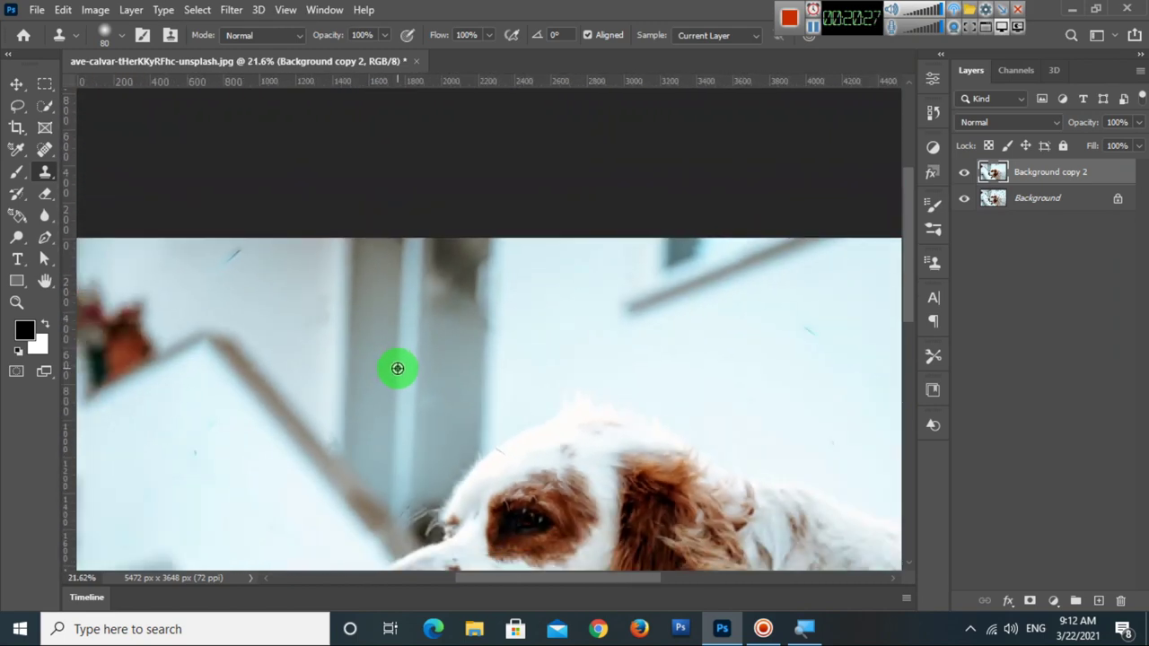
scroll(395, 369, "up", 3)
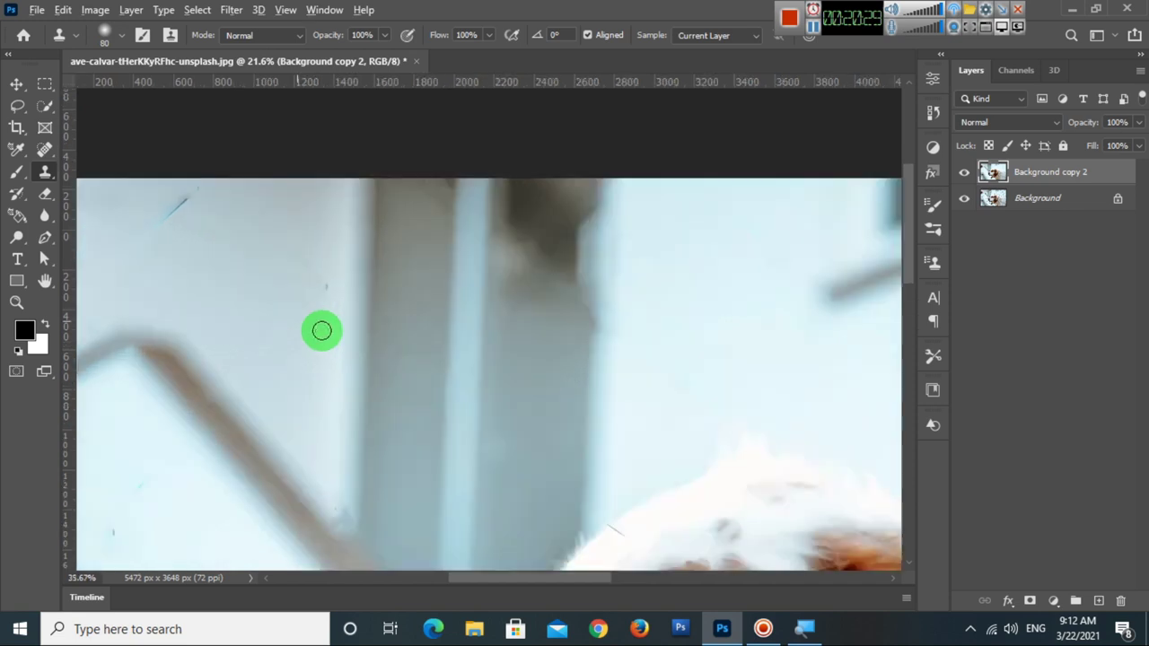
left_click_drag(170, 228, 419, 322)
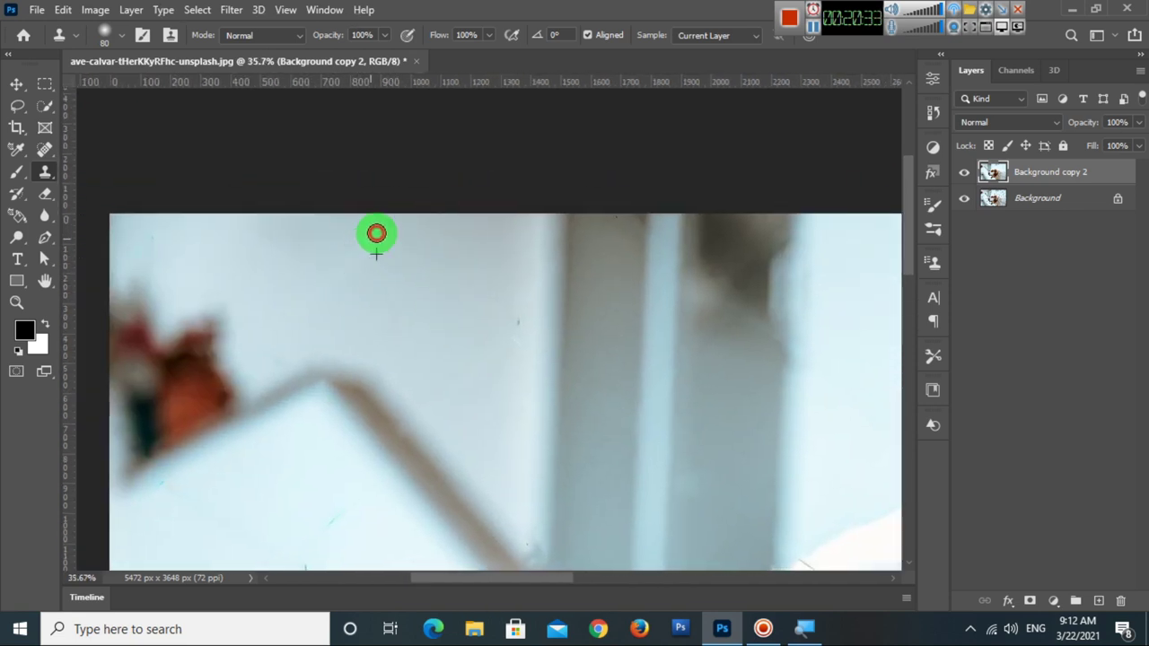
mouse_move(386, 225)
left_mouse_down()
mouse_move(287, 256)
mouse_move(346, 269)
mouse_move(347, 321)
left_mouse_up()
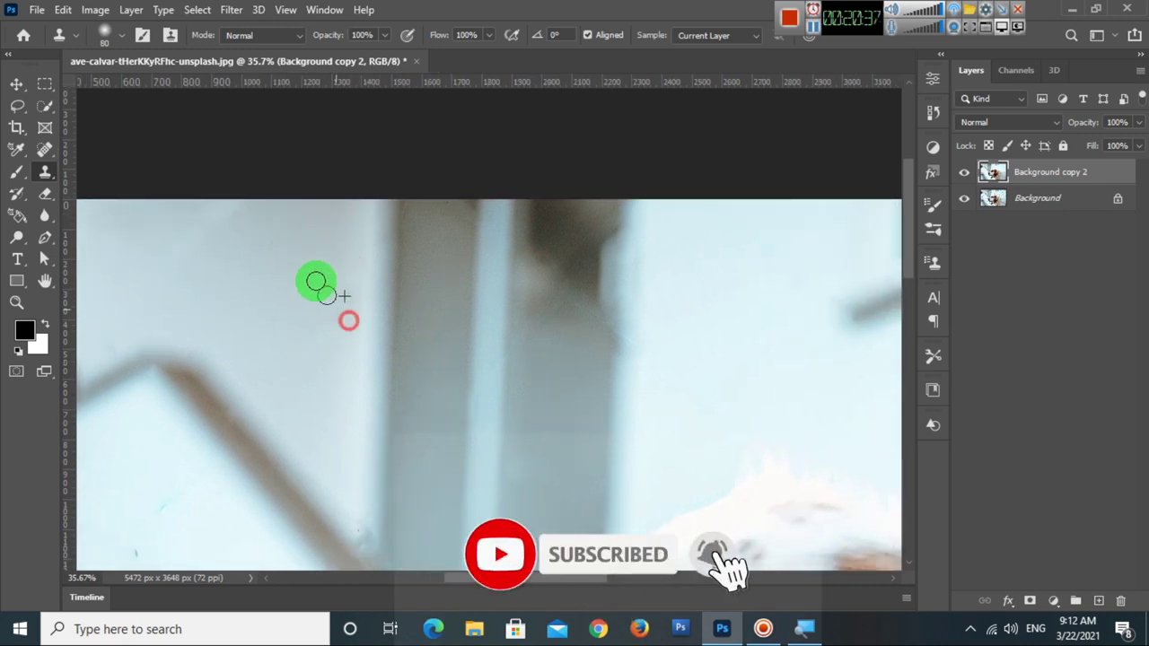
left_click_drag(474, 373, 291, 375)
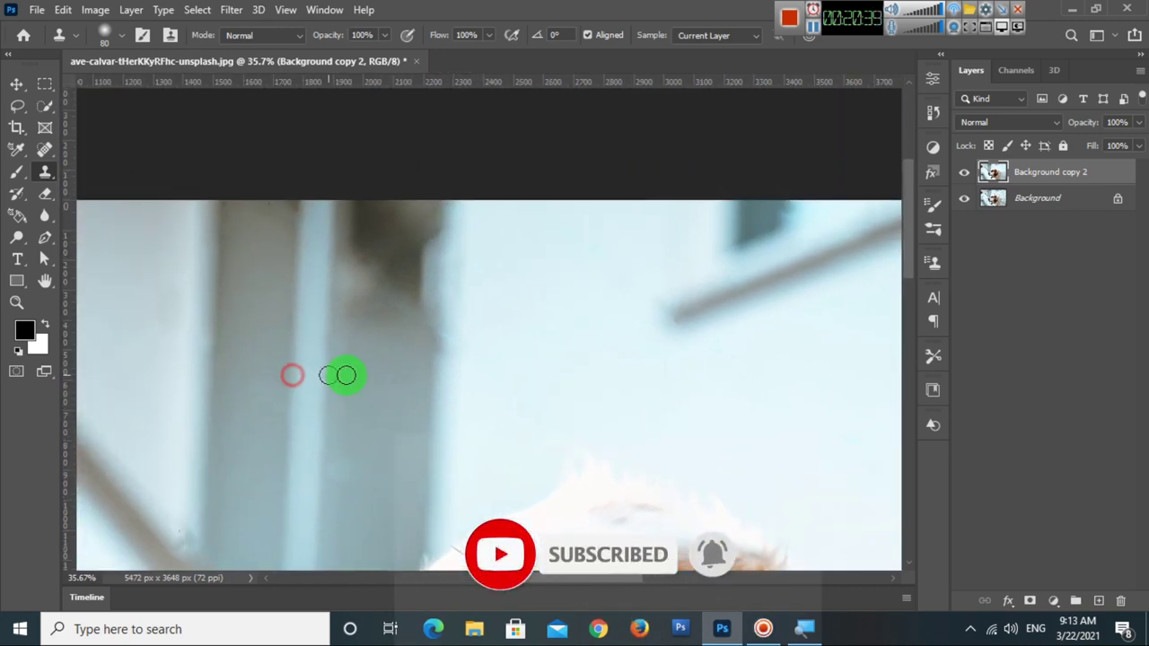
left_click(429, 378)
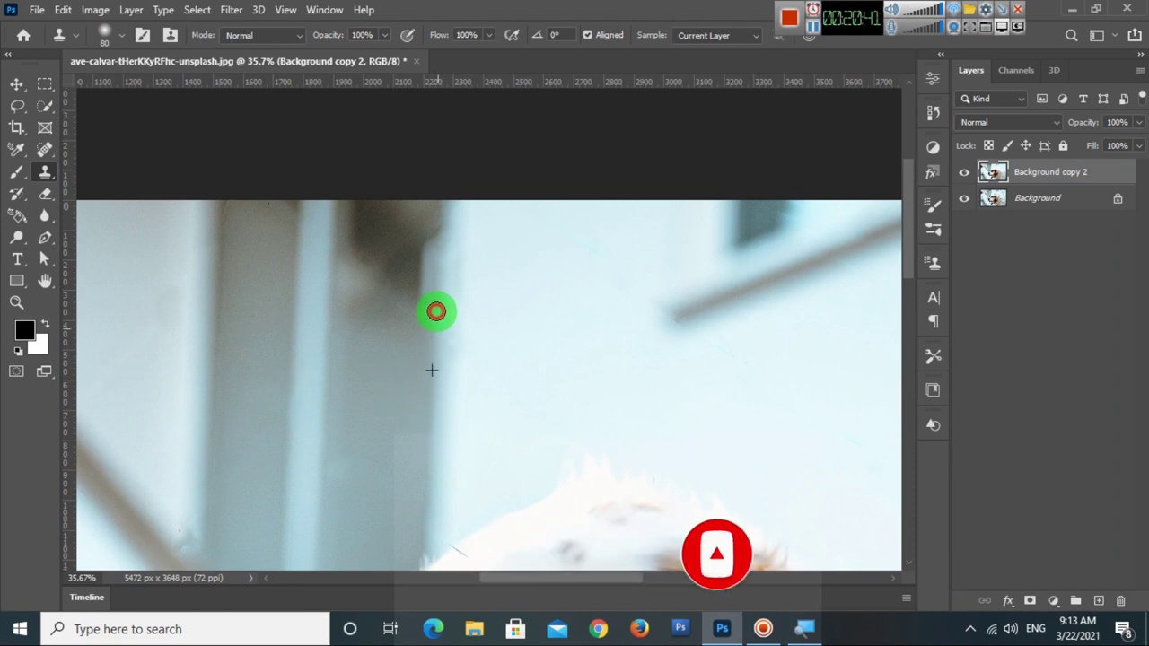
left_click_drag(437, 357, 436, 346)
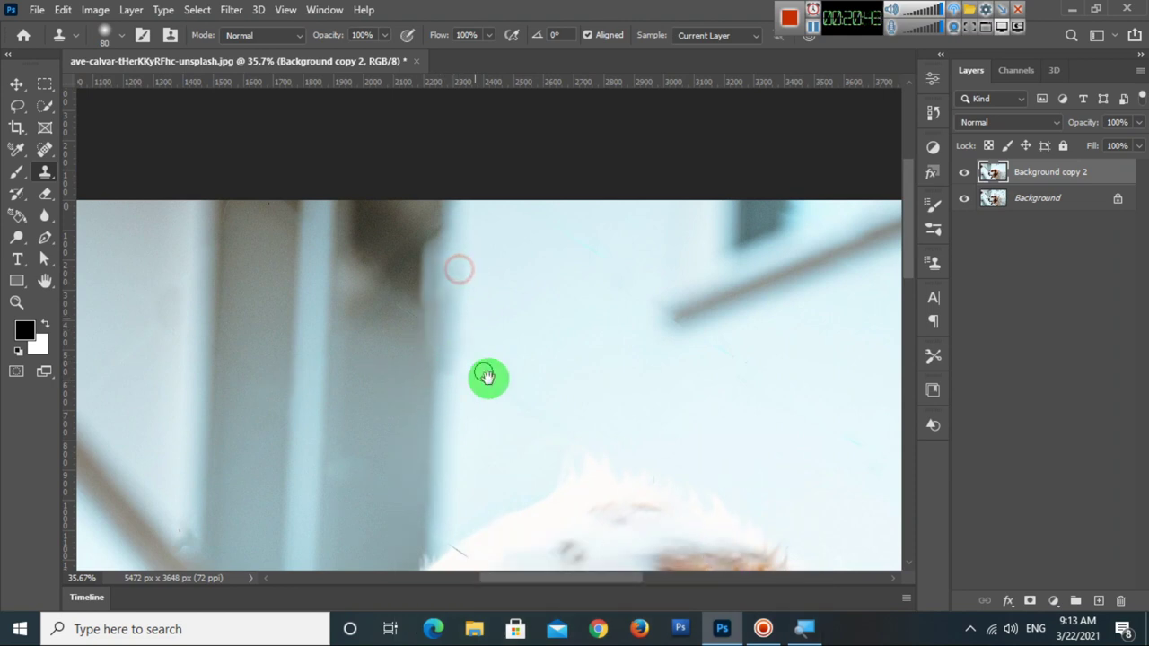
Clone away the faint diagonal streaks in the sky, near the right edge, and above the dog's back.
left_click_drag(488, 379, 231, 215)
left_click_drag(492, 296, 438, 226)
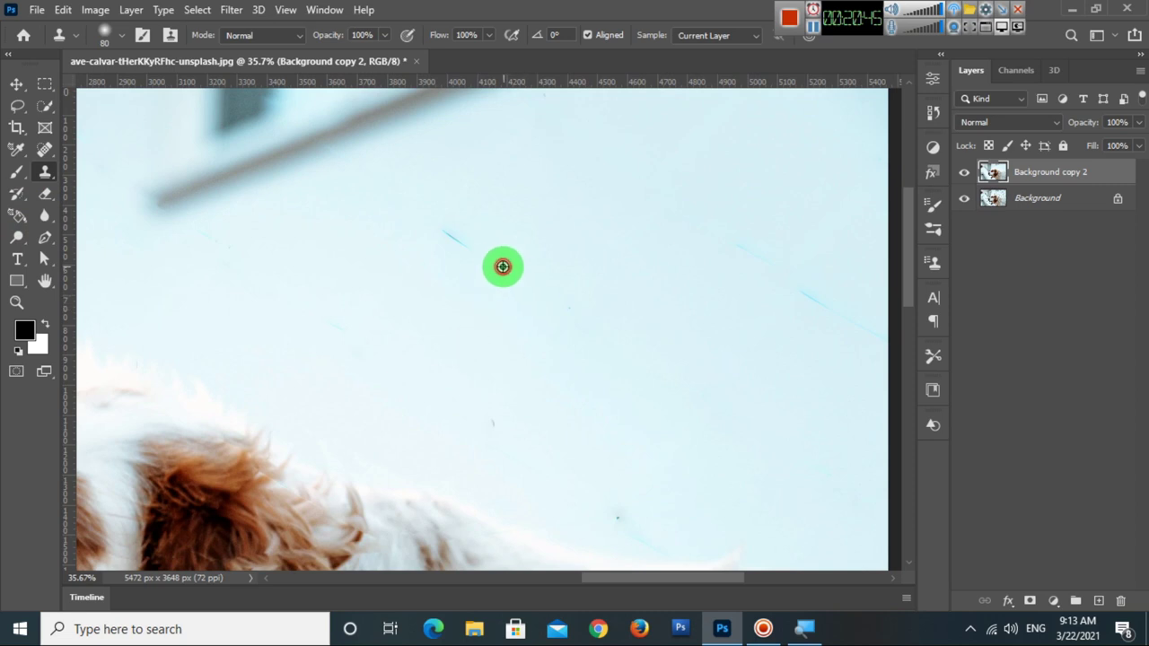
left_click_drag(616, 368, 541, 356)
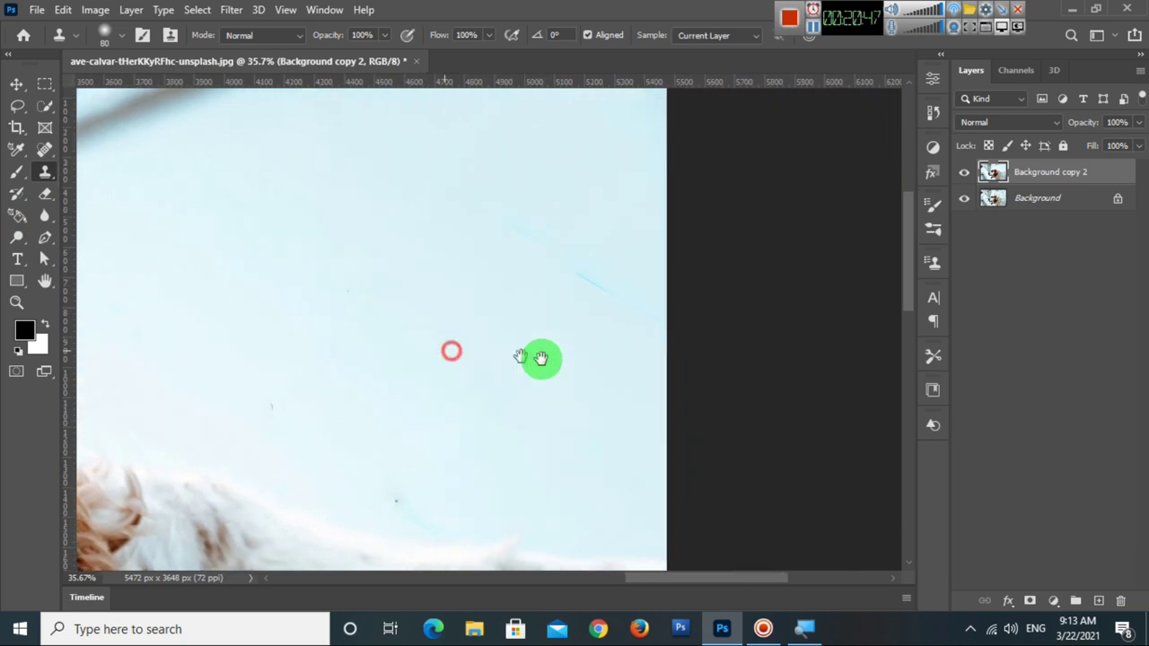
mouse_move(644, 334)
left_mouse_down()
mouse_move(503, 233)
mouse_move(543, 200)
left_mouse_up()
mouse_move(403, 375)
left_mouse_down()
mouse_move(315, 384)
mouse_move(465, 351)
left_mouse_up()
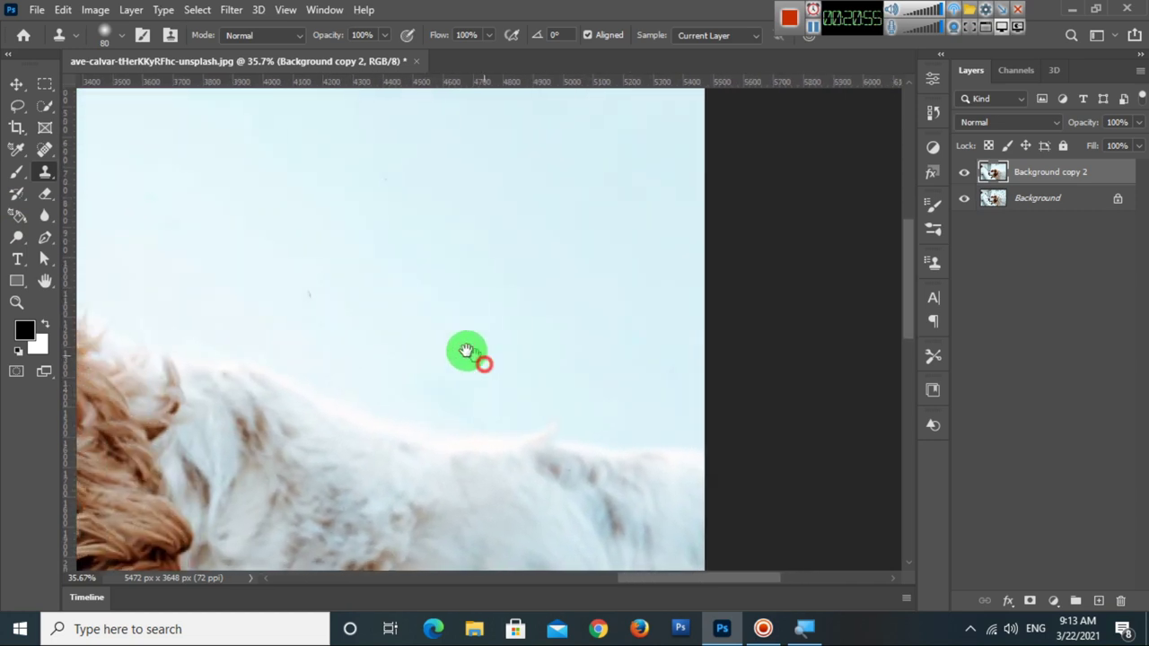
Zoom into the ear-fur tips, shrink the Clone Stamp brush, and clone out the dark spot on a stray hair.
scroll(395, 337, "down", 2)
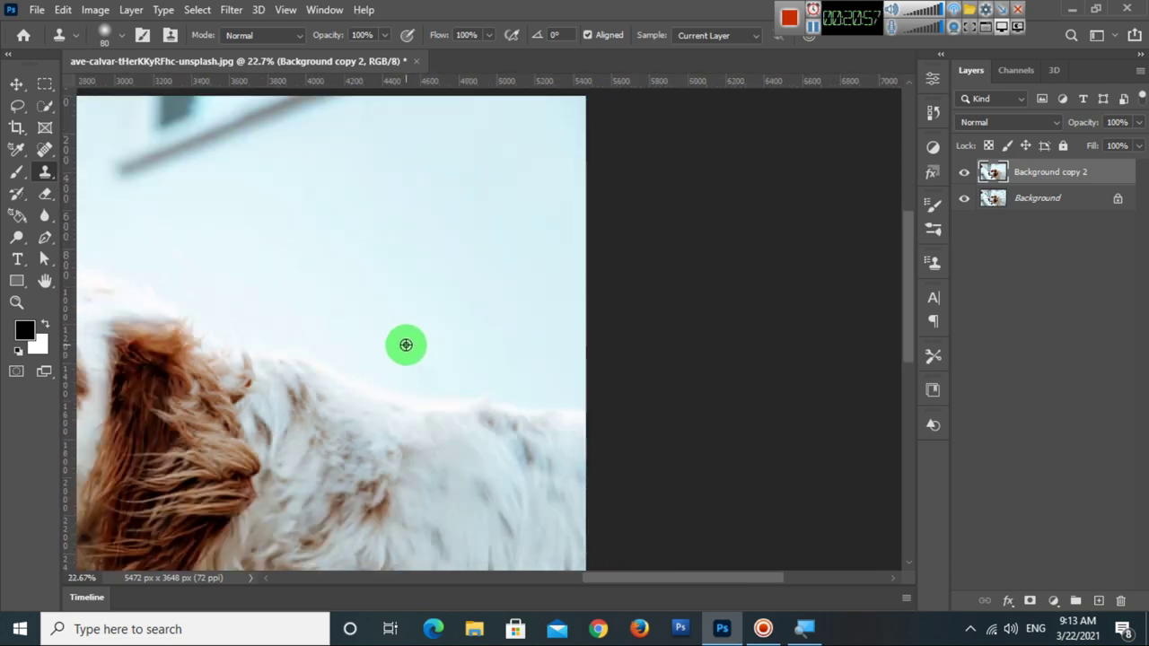
scroll(458, 368, "down", 3)
scroll(476, 485, "up", 1)
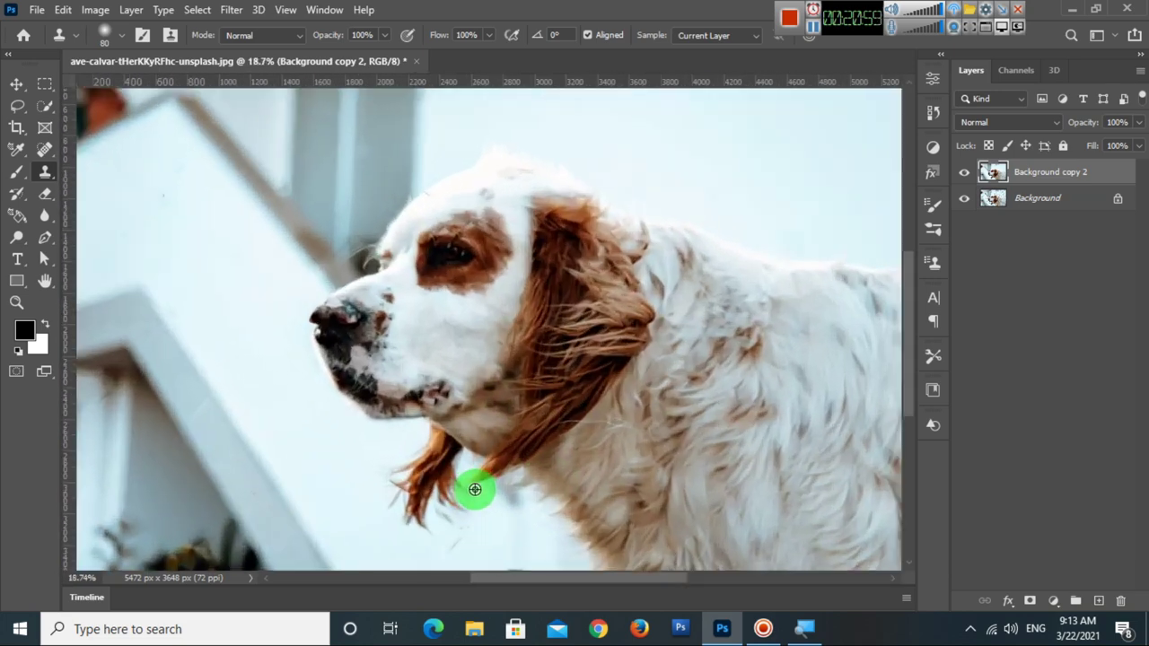
scroll(463, 516, "up", 1)
scroll(455, 529, "up", 4)
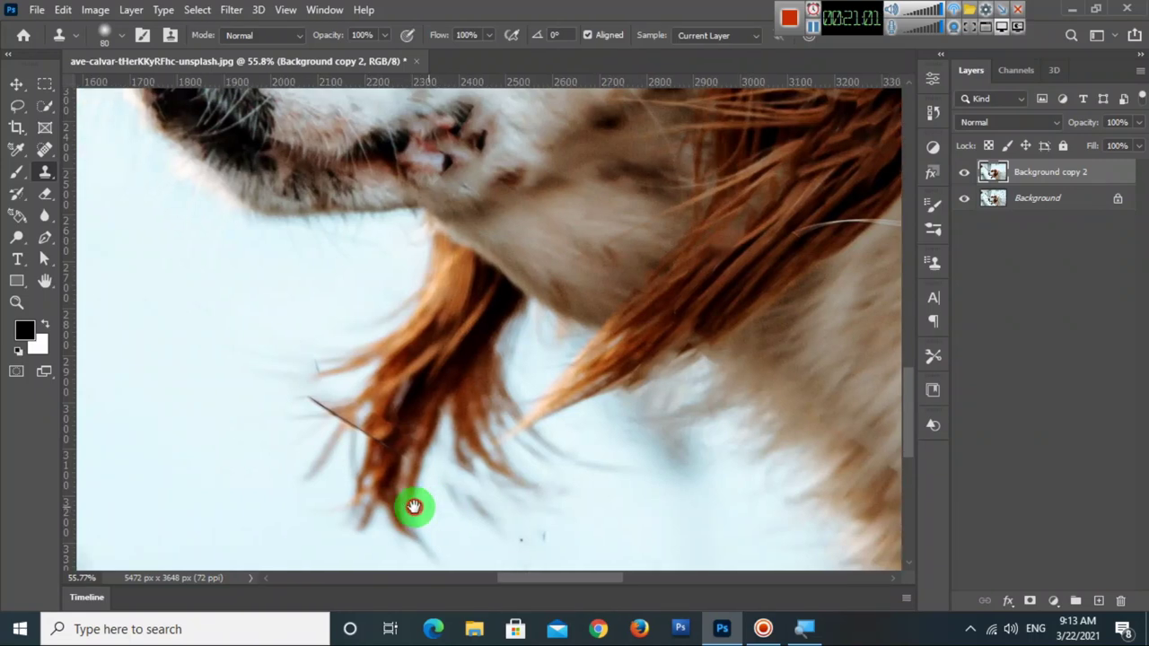
scroll(264, 454, "up", 2)
left_click_drag(404, 483, 408, 490)
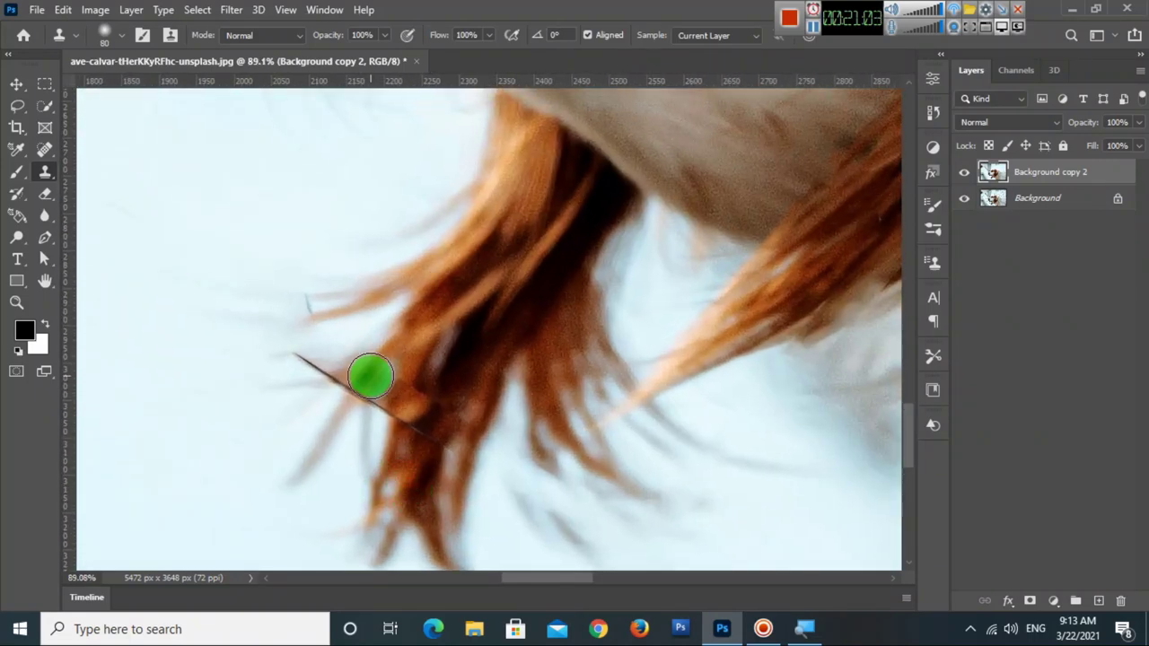
key("bracketleft")
key("bracketleft")
left_click_drag(353, 374, 361, 377)
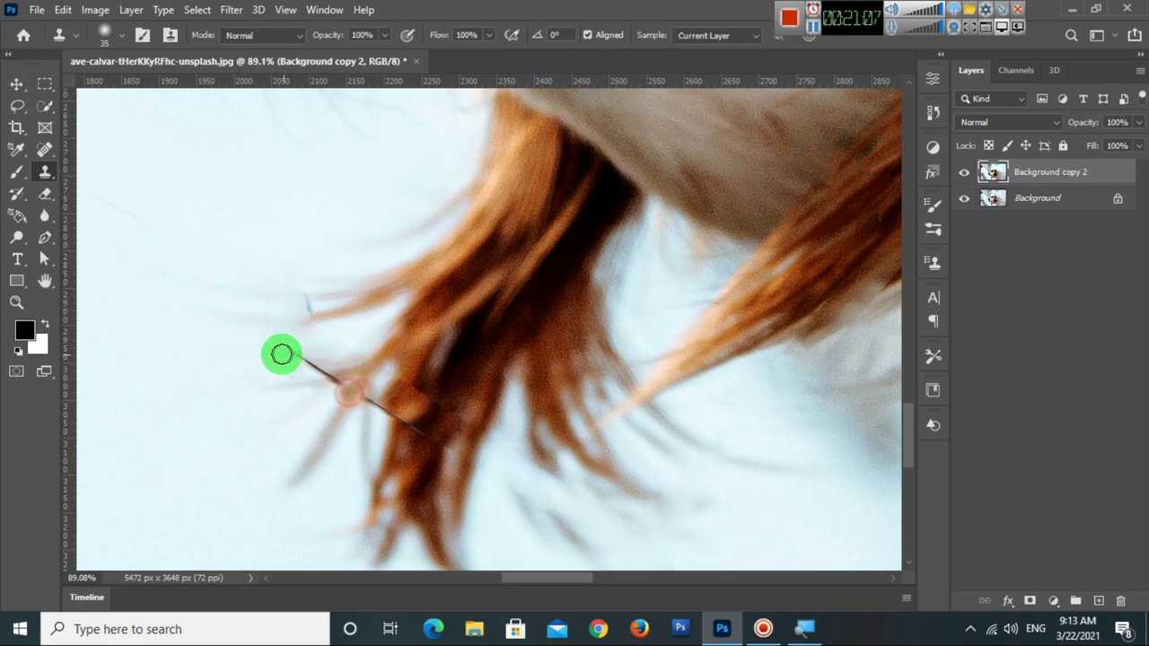
Sample clean background and clone away the dark wire line and leftover spot across the ear tips.
left_click(275, 377, "alt")
left_click_drag(300, 364, 351, 370)
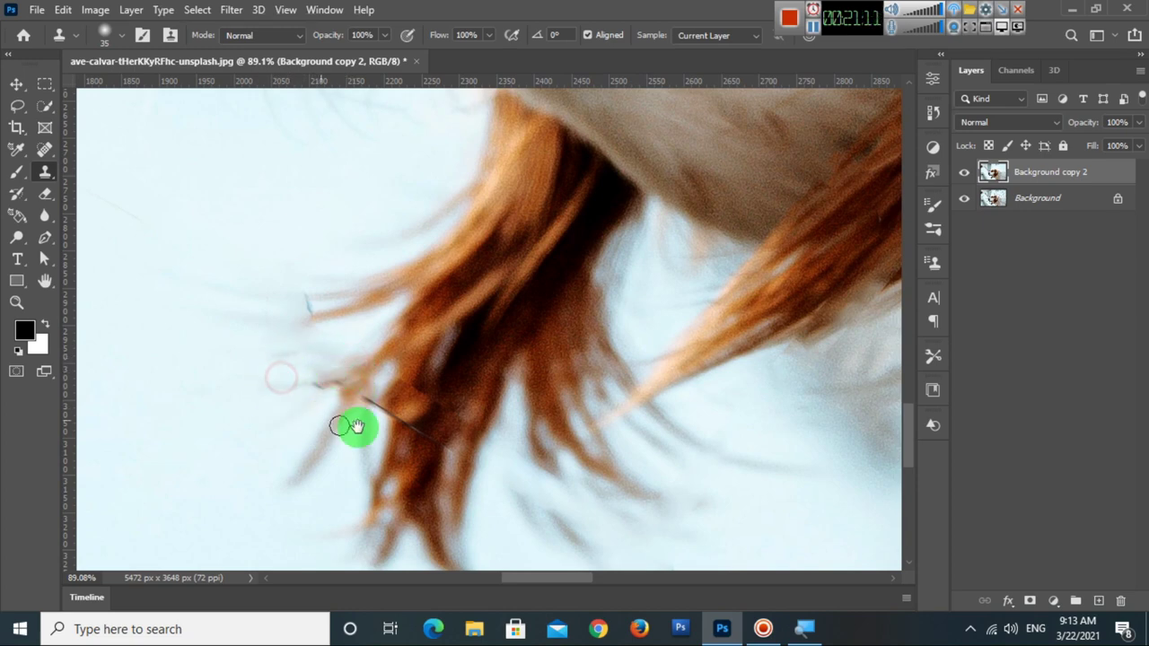
mouse_move(349, 423)
left_mouse_down()
mouse_move(379, 437)
mouse_move(369, 426)
left_mouse_up()
mouse_move(431, 455)
left_mouse_down()
mouse_move(369, 396)
mouse_move(393, 405)
mouse_move(379, 428)
left_mouse_up()
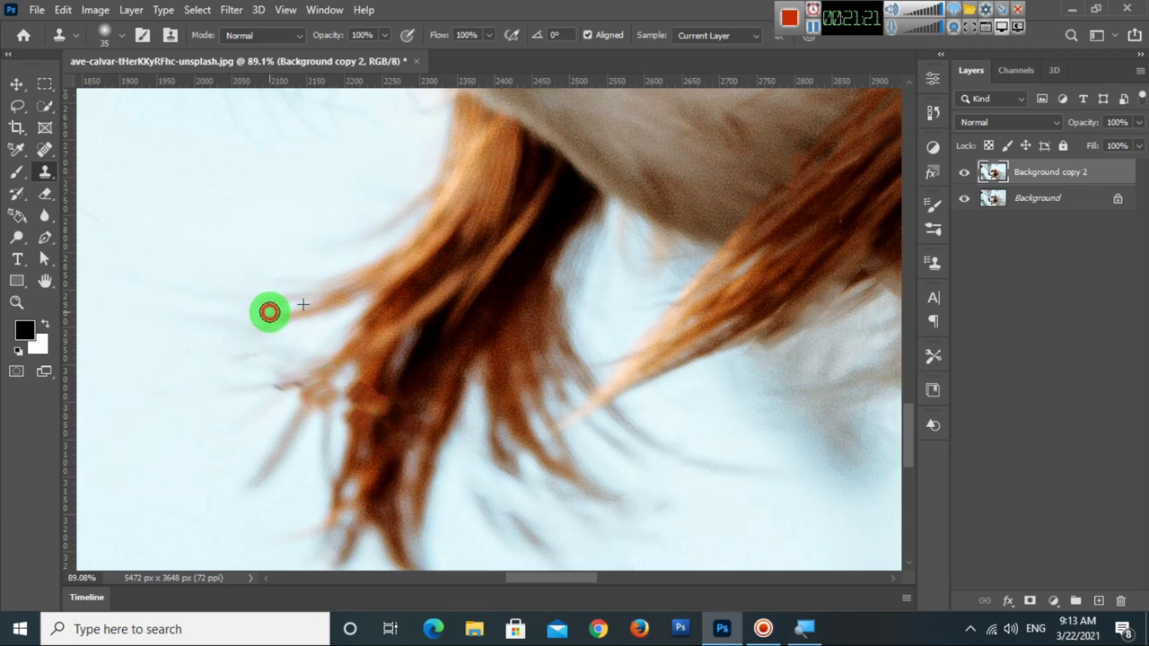
scroll(333, 368, "down", 2)
scroll(364, 418, "down", 3)
scroll(543, 474, "up", 2)
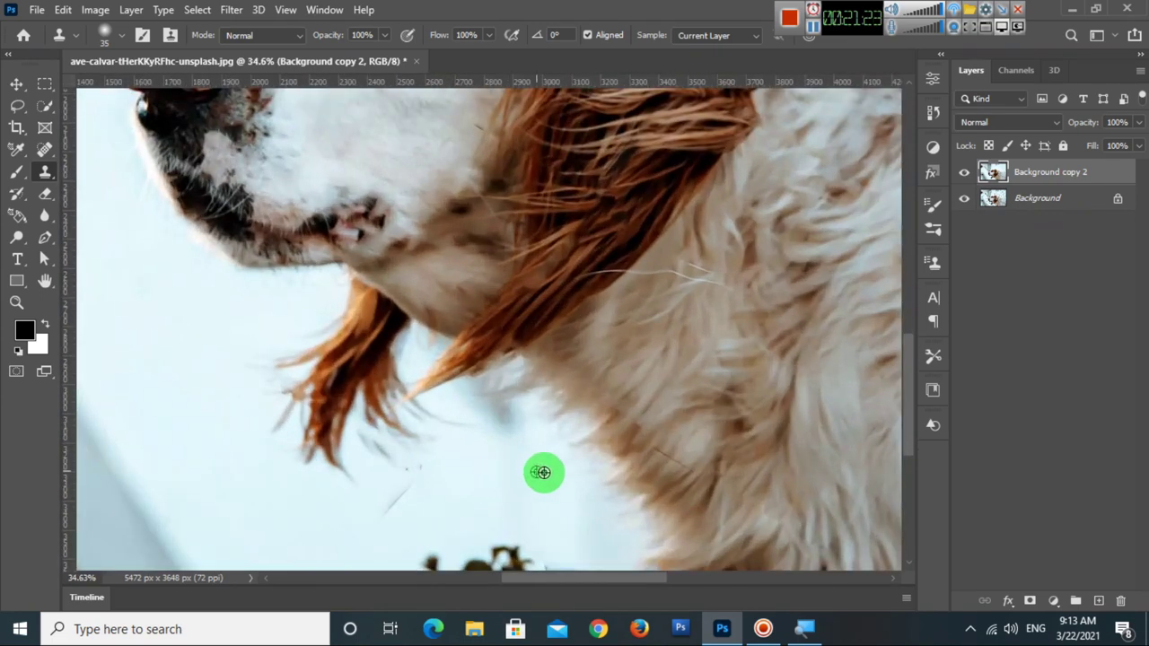
scroll(546, 440, "down", 2)
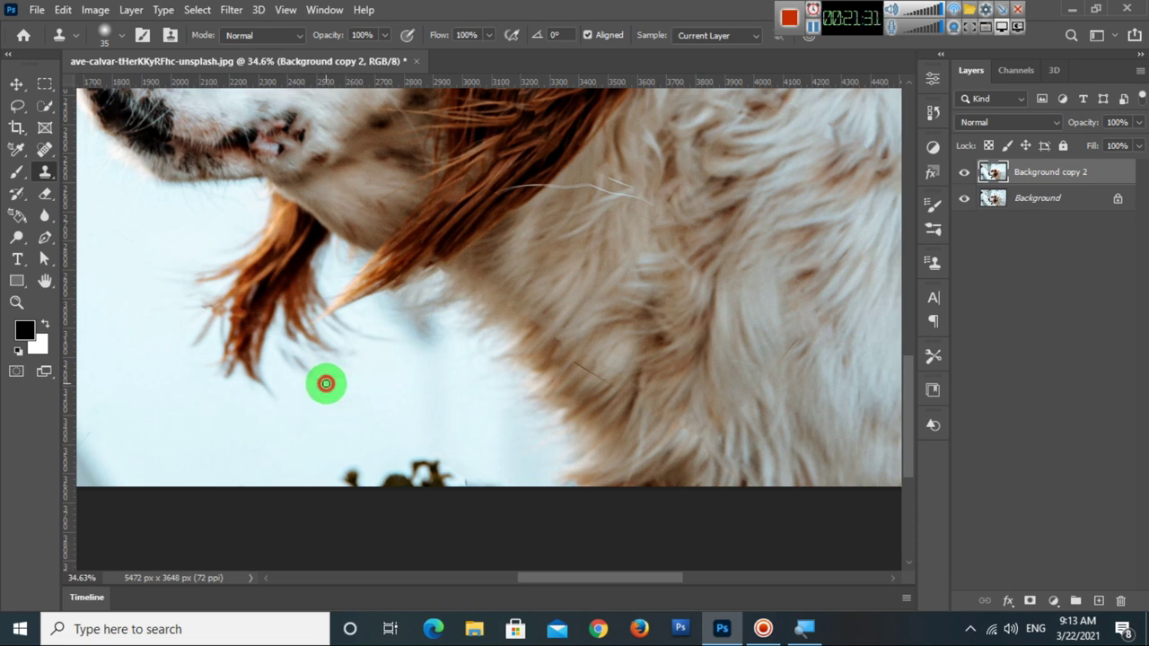
scroll(248, 401, "up", 1)
scroll(515, 379, "up", 2)
scroll(415, 410, "up", 1)
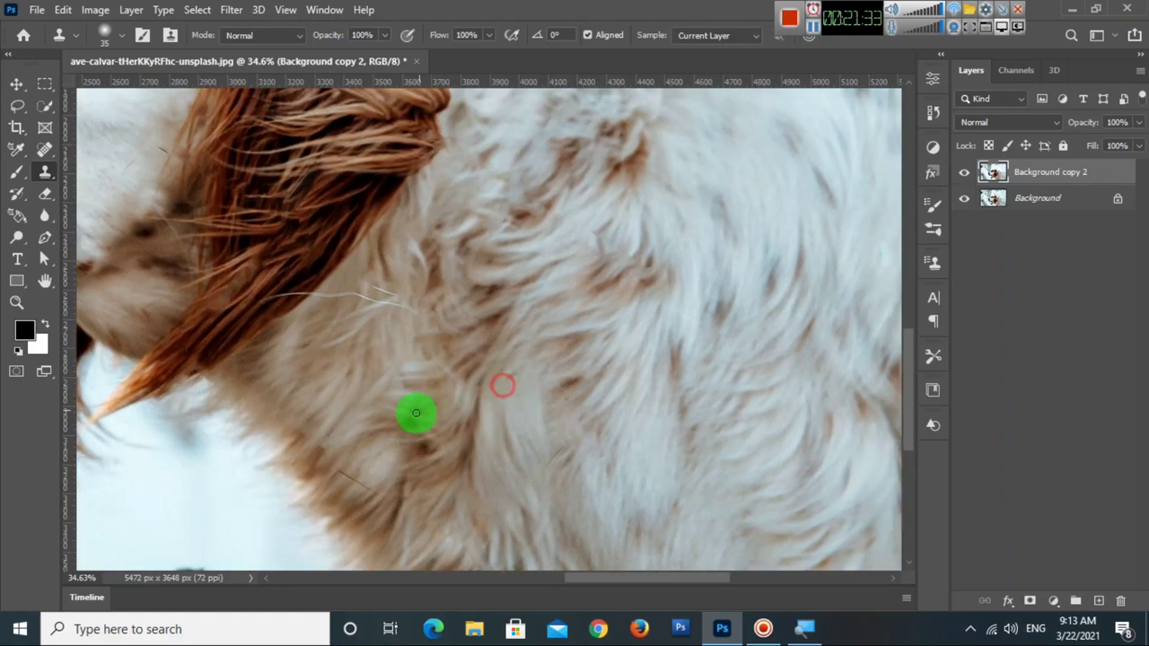
scroll(406, 423, "up", 2)
left_click_drag(407, 423, 487, 128)
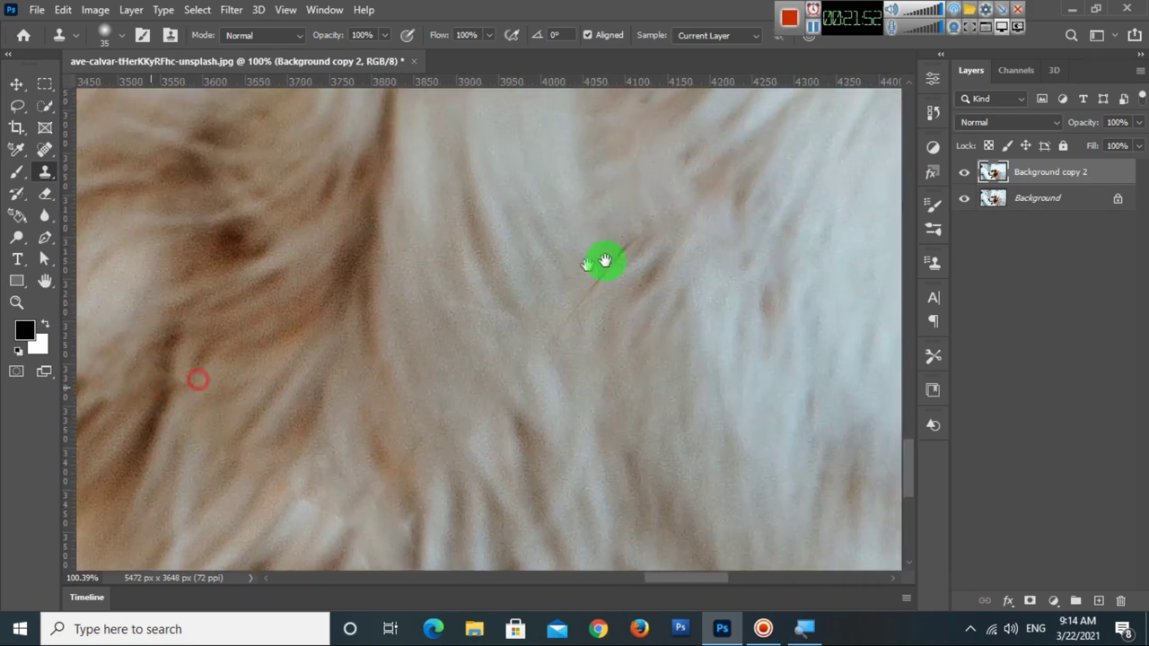
left_click_drag(261, 254, 512, 368)
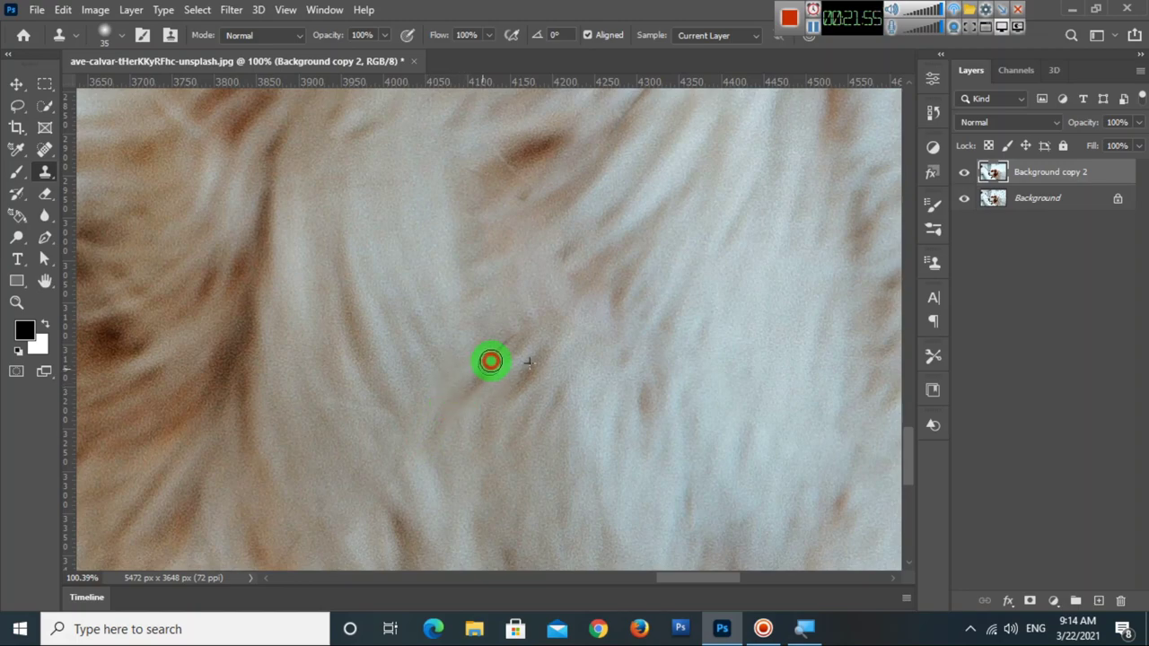
scroll(531, 374, "down", 5)
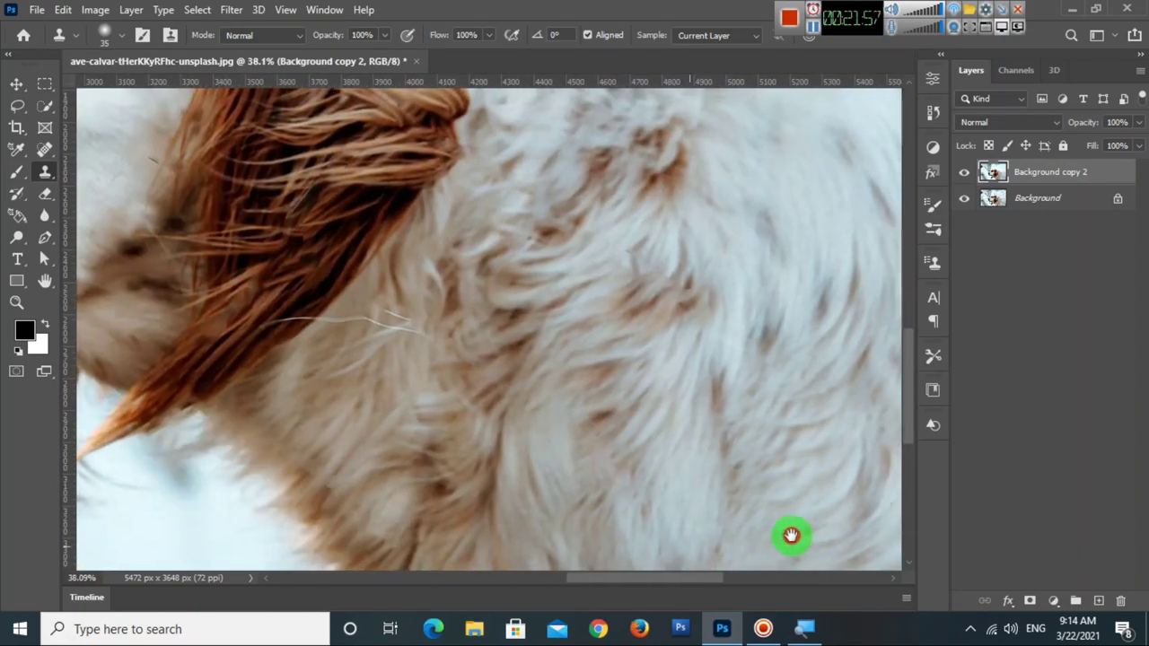
mouse_move(513, 436)
left_mouse_down()
mouse_move(554, 415)
mouse_move(659, 416)
left_mouse_up()
Zoom in on the dog's forehead and clone over the thin wire line beside it.
left_click_drag(487, 382, 600, 462)
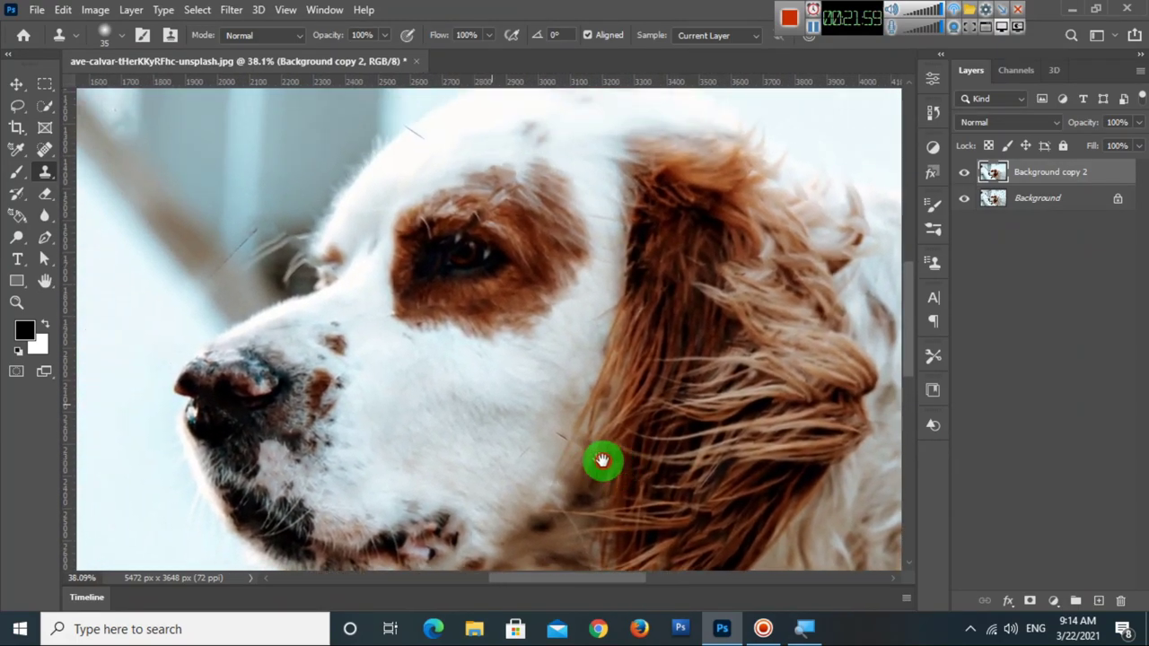
left_click_drag(641, 375, 633, 418)
left_click_drag(256, 244, 372, 295)
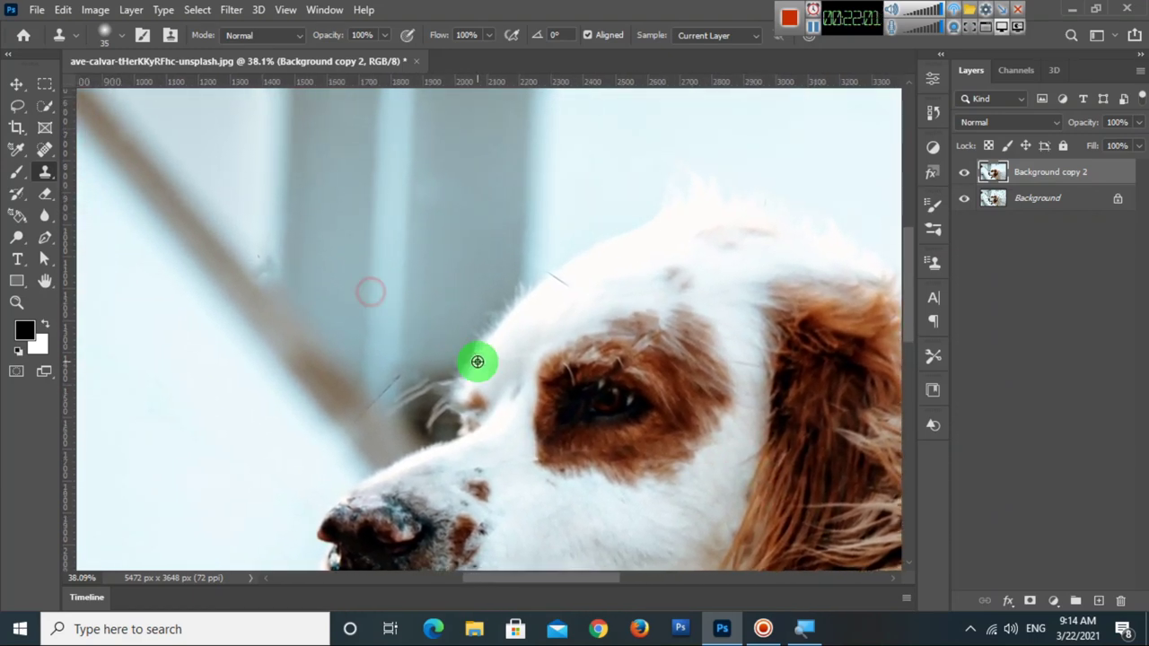
scroll(414, 350, "up", 2)
scroll(426, 288, "up", 2)
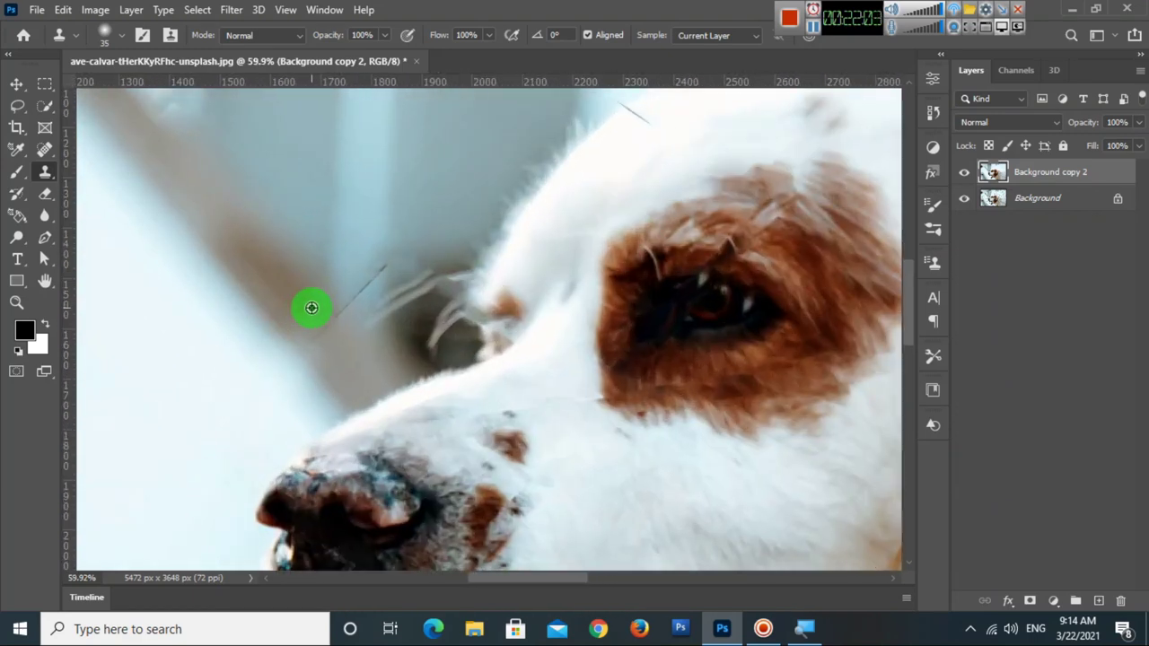
scroll(310, 308, "up", 2)
scroll(365, 334, "up", 2)
left_click(311, 329)
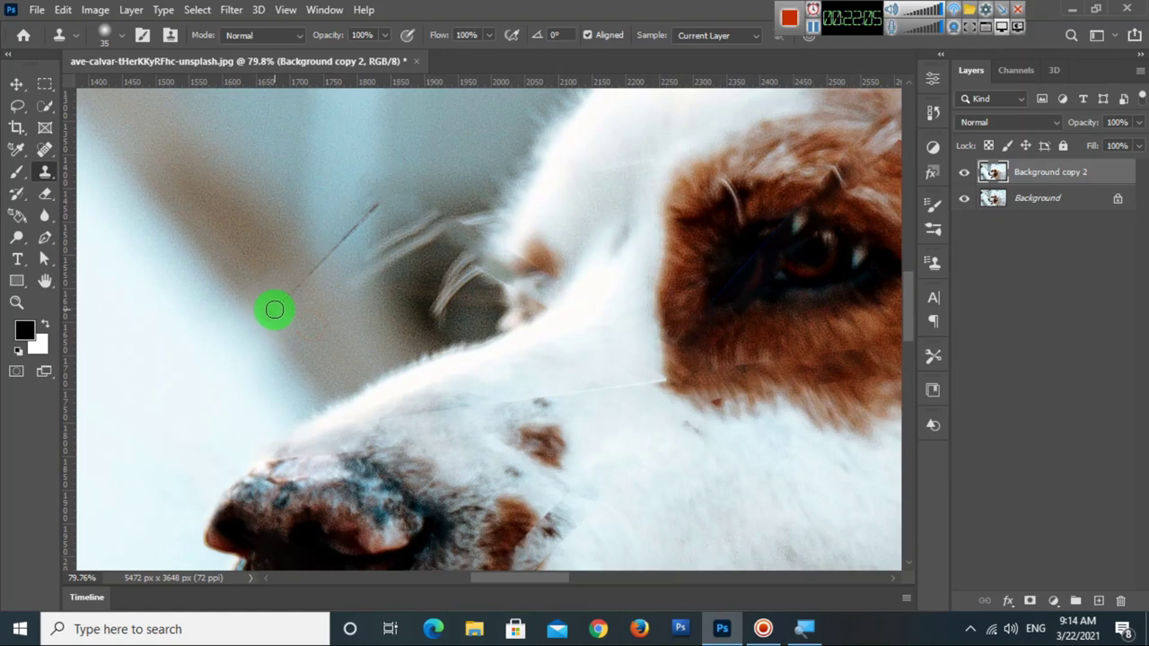
left_click(286, 302)
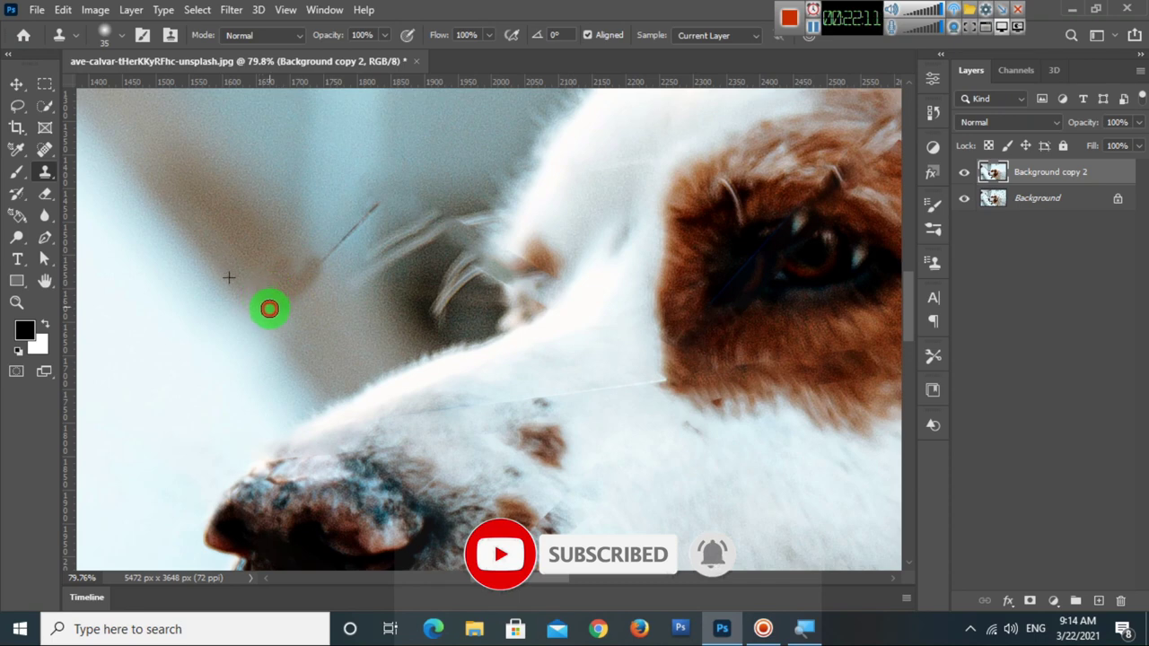
Pan beside the muzzle and zoom out to review the essentially fence-free photo.
left_click_drag(326, 264, 280, 289)
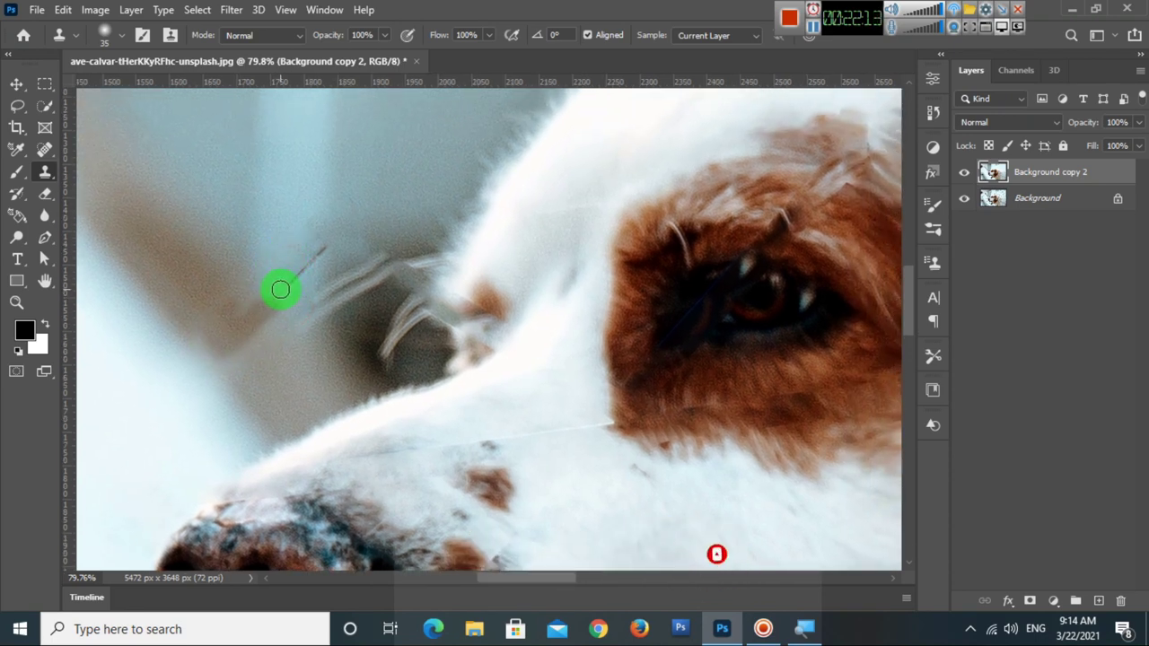
scroll(352, 253, "down", 5)
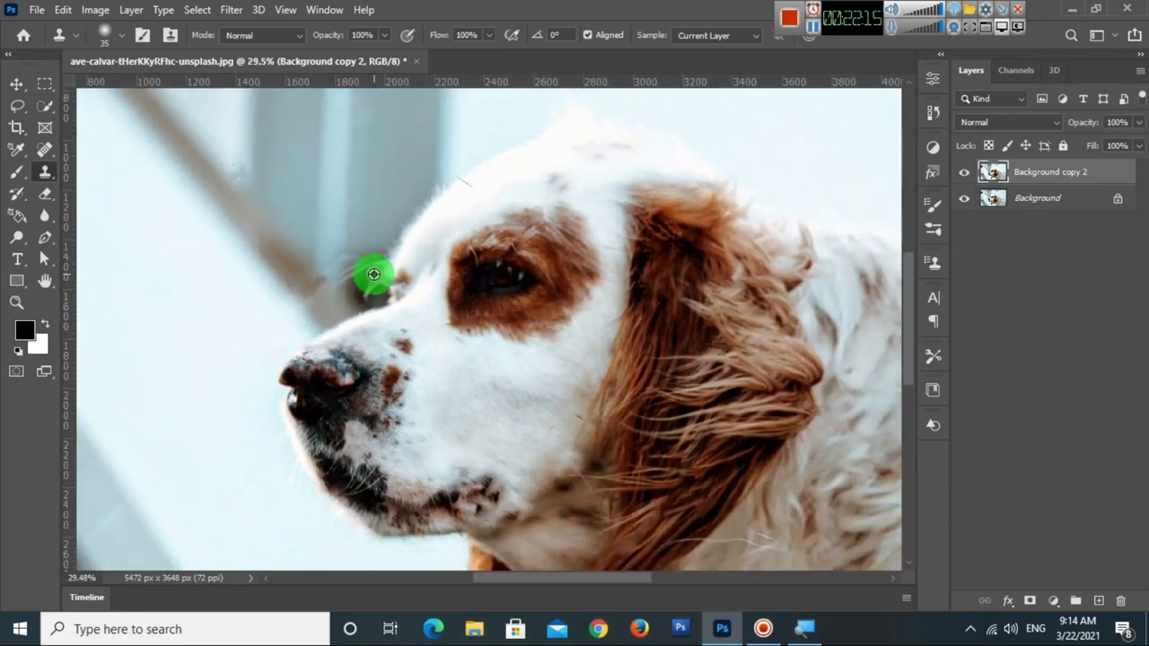
scroll(371, 275, "down", 5)
scroll(436, 288, "up", 3)
scroll(502, 352, "up", 1)
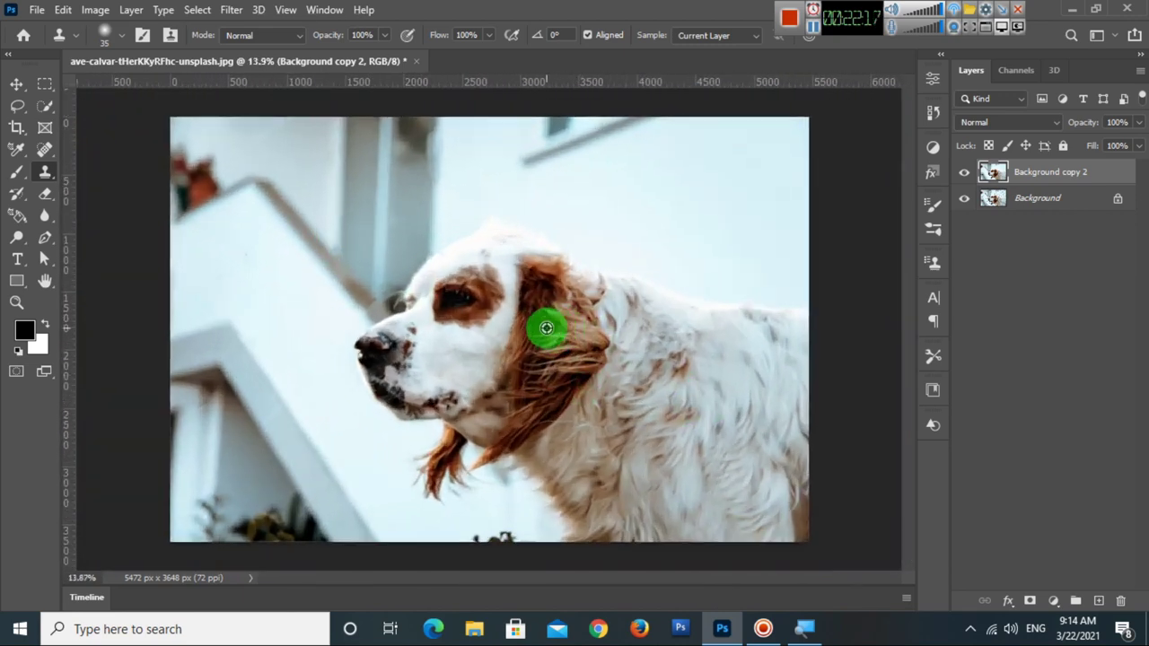
scroll(547, 326, "down", 1)
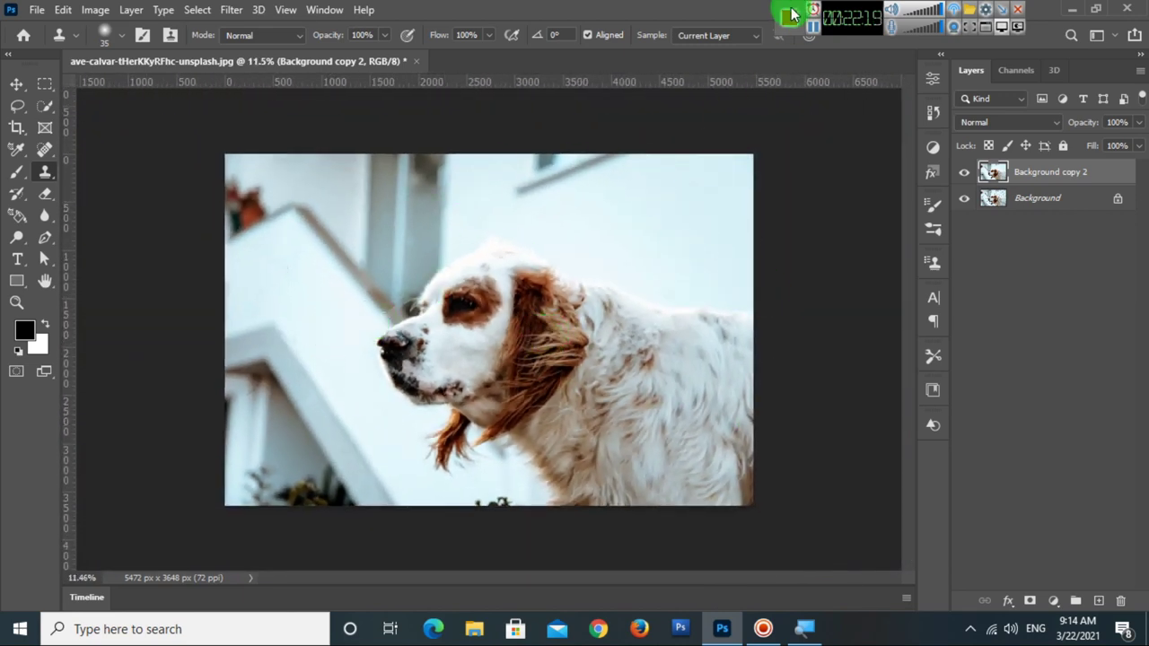